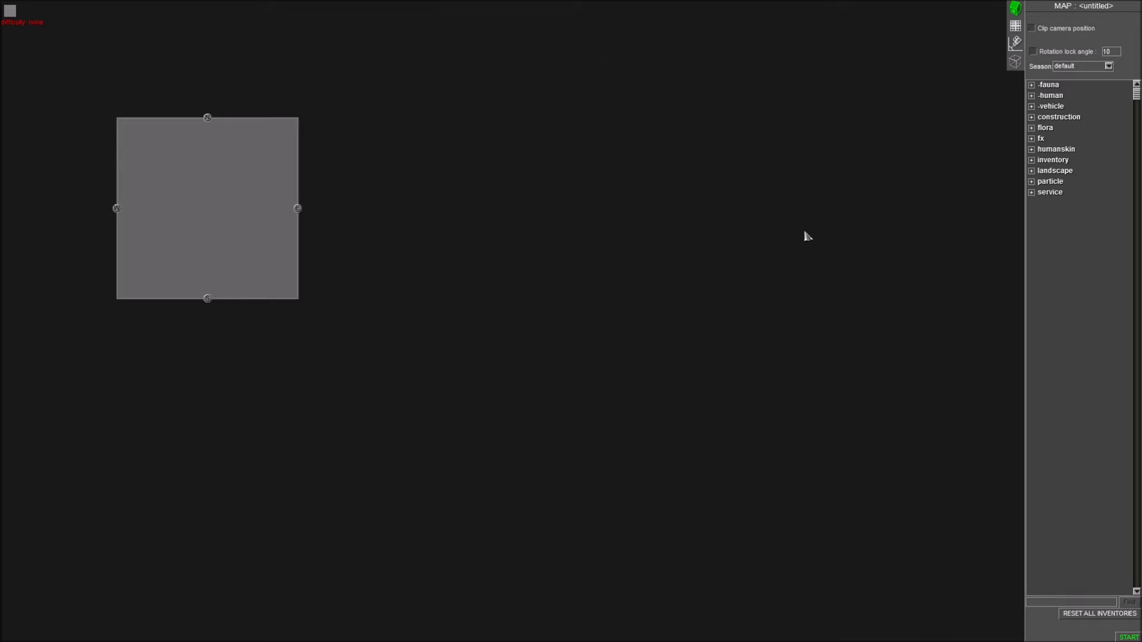
- Browse the single and multi map folders in the load dialog, and leave without loading a map
{"action": "middle_click_drag", "start_coordinate": [652, 375], "coordinate": [837, 303]}
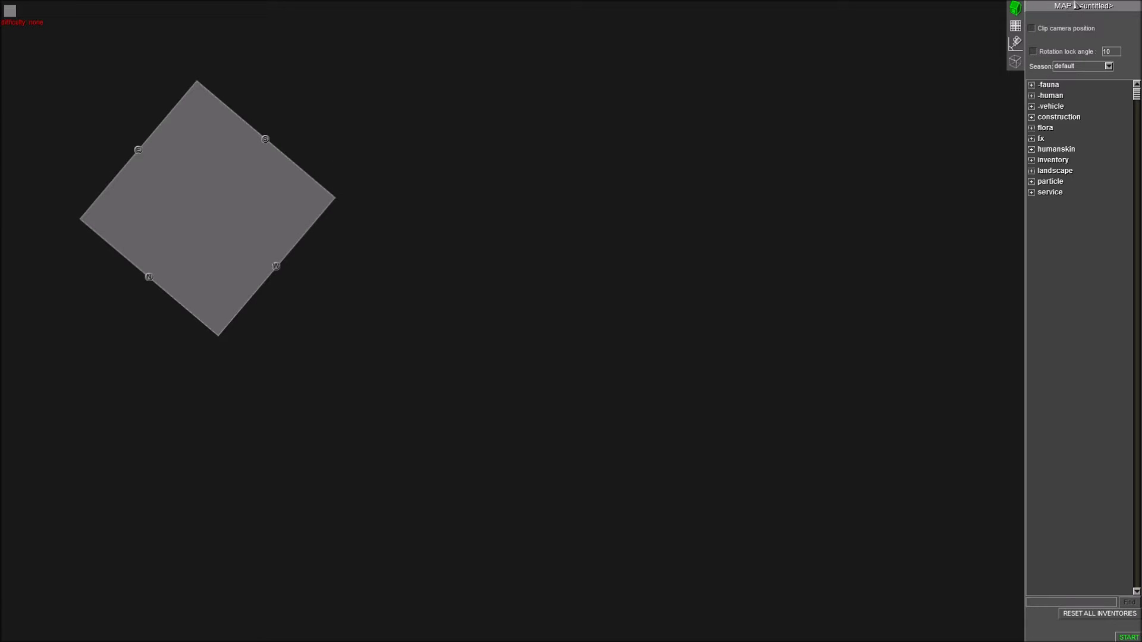
{"action": "left_click", "coordinate": [1075, 5]}
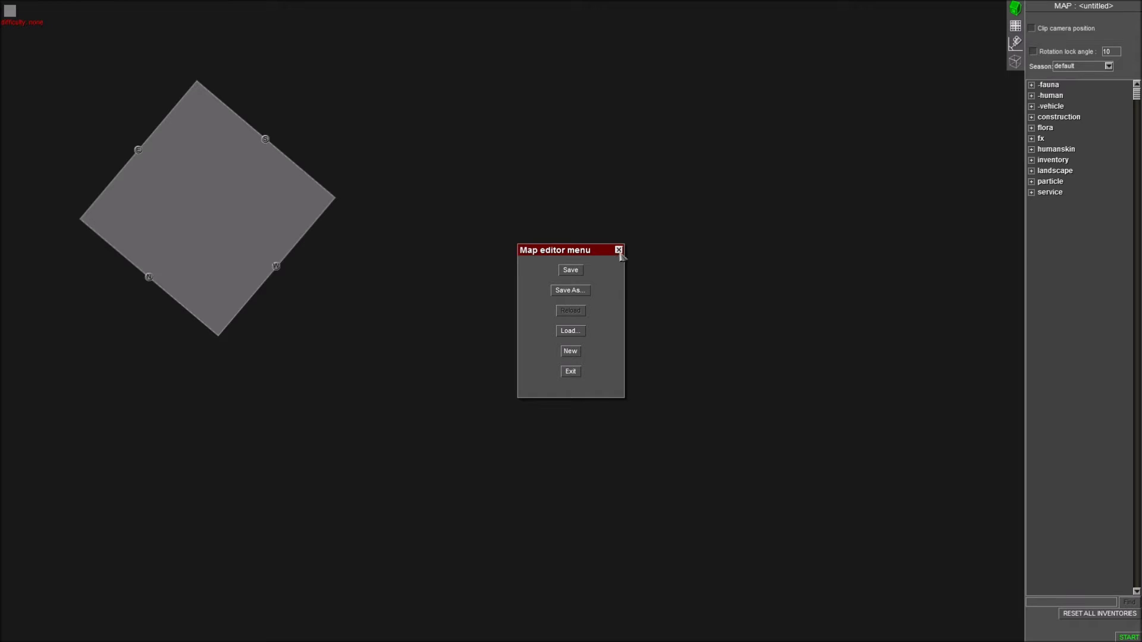
{"action": "left_click", "coordinate": [569, 334]}
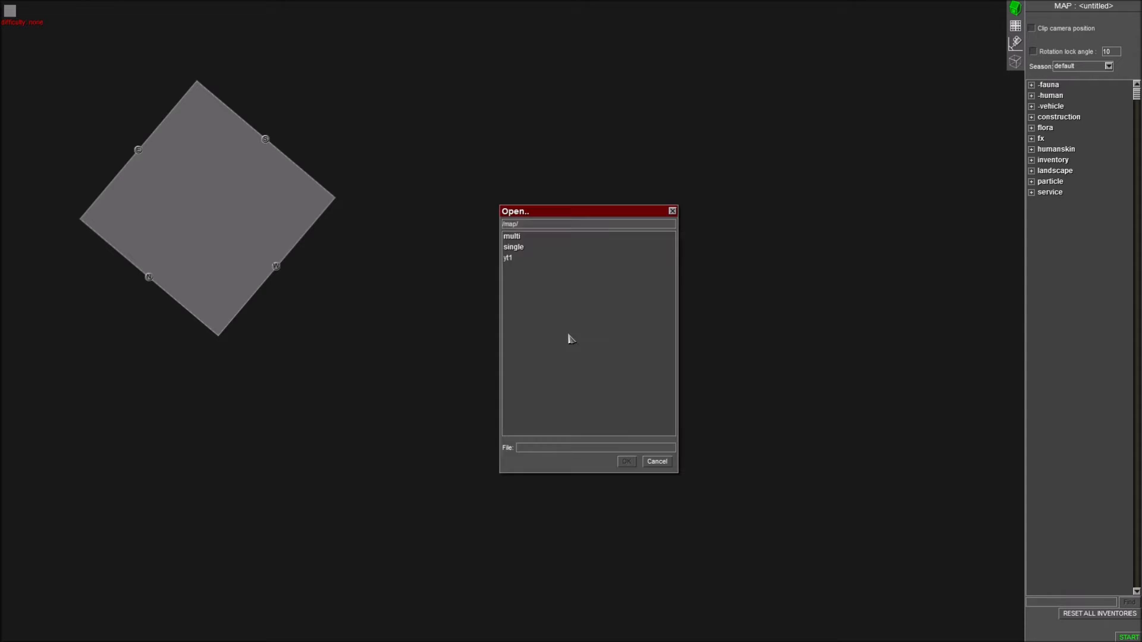
{"action": "double_click", "coordinate": [532, 248]}
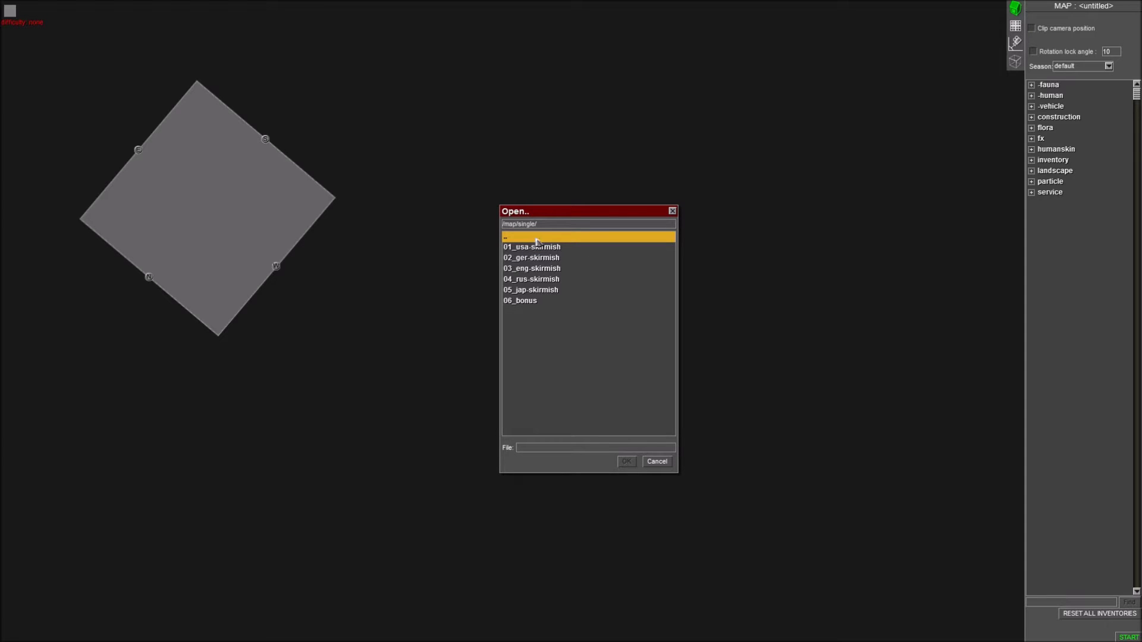
{"action": "double_click", "coordinate": [527, 239]}
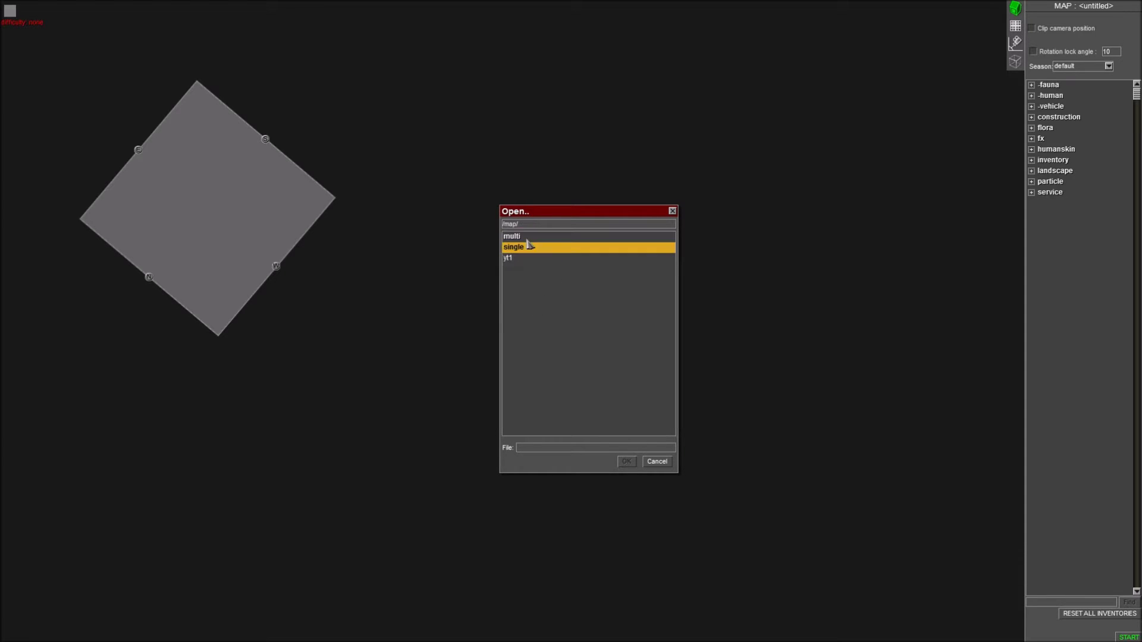
{"action": "double_click", "coordinate": [526, 238]}
{"action": "scroll", "coordinate": [528, 244], "scroll_direction": "down", "scroll_amount": 11}
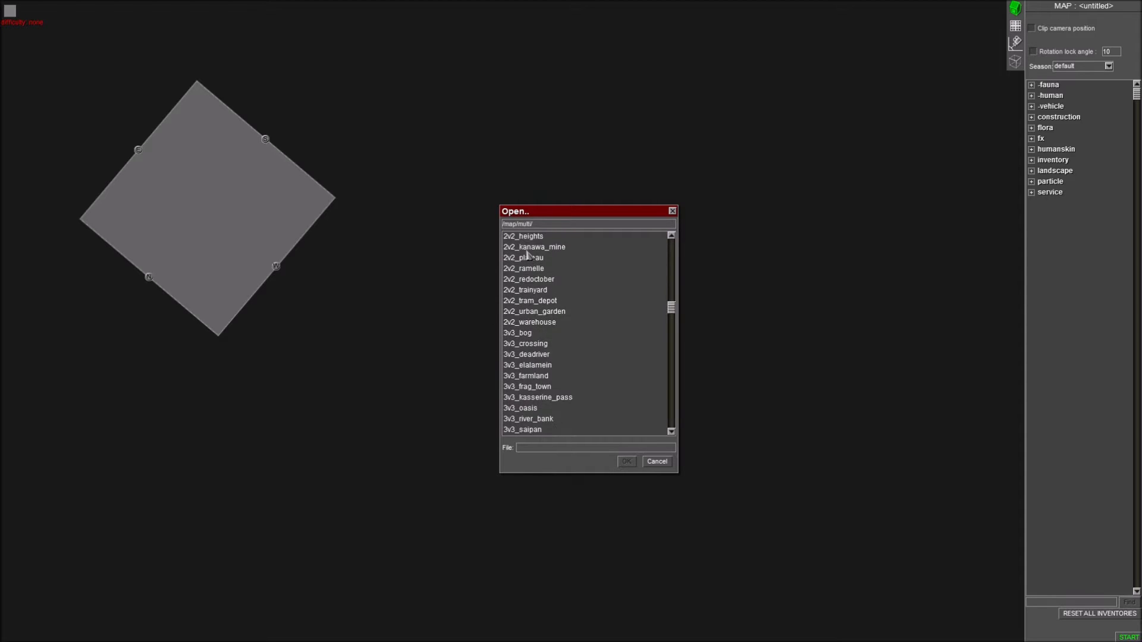
{"action": "scroll", "coordinate": [531, 254], "scroll_direction": "down", "scroll_amount": 3}
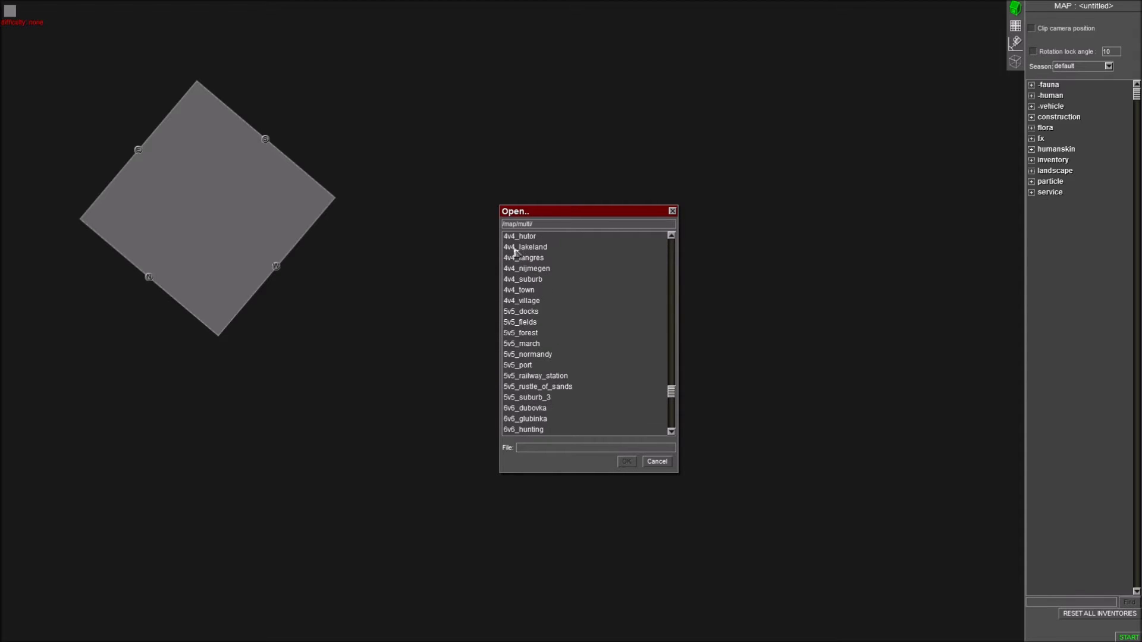
{"action": "scroll", "coordinate": [515, 252], "scroll_direction": "up", "scroll_amount": 9}
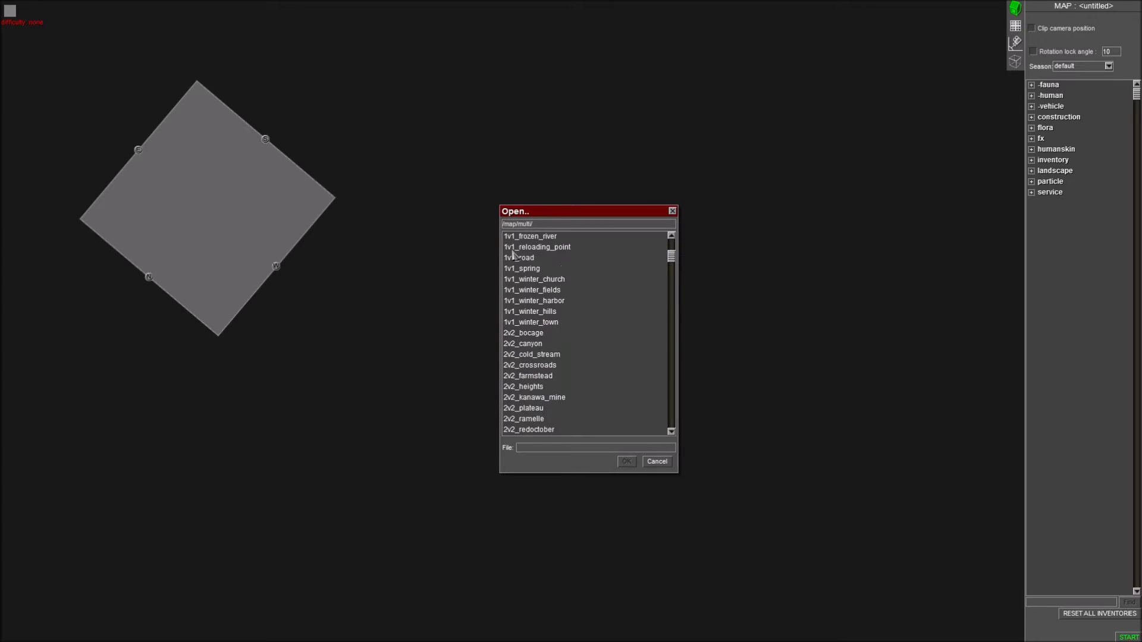
{"action": "scroll", "coordinate": [515, 254], "scroll_direction": "up", "scroll_amount": 1}
{"action": "double_click", "coordinate": [516, 238]}
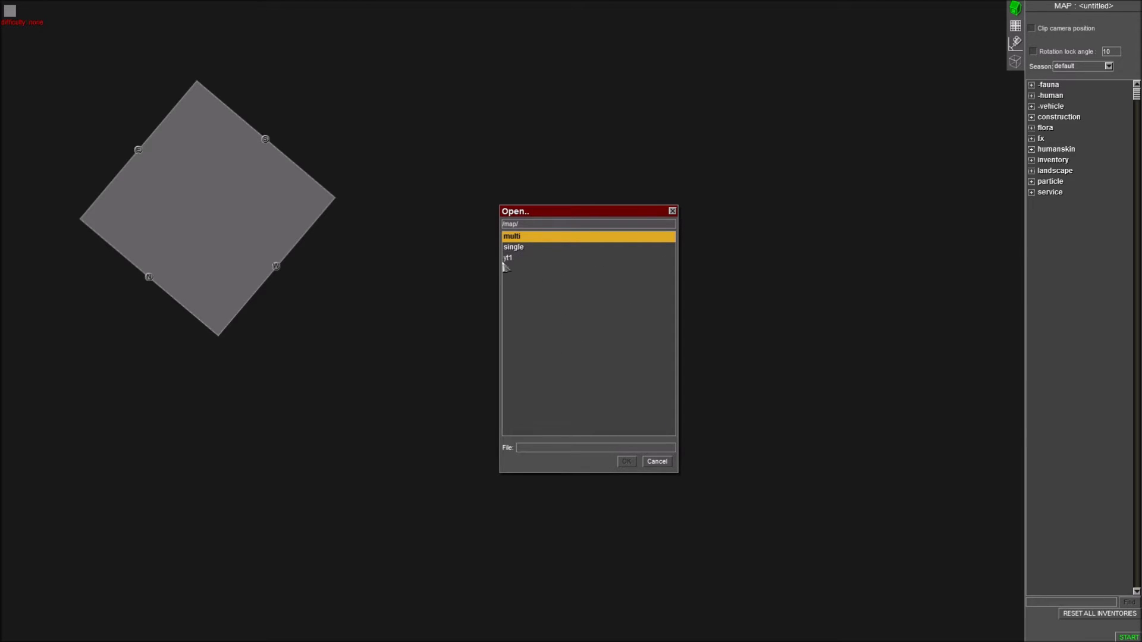
{"action": "left_click", "coordinate": [659, 462]}
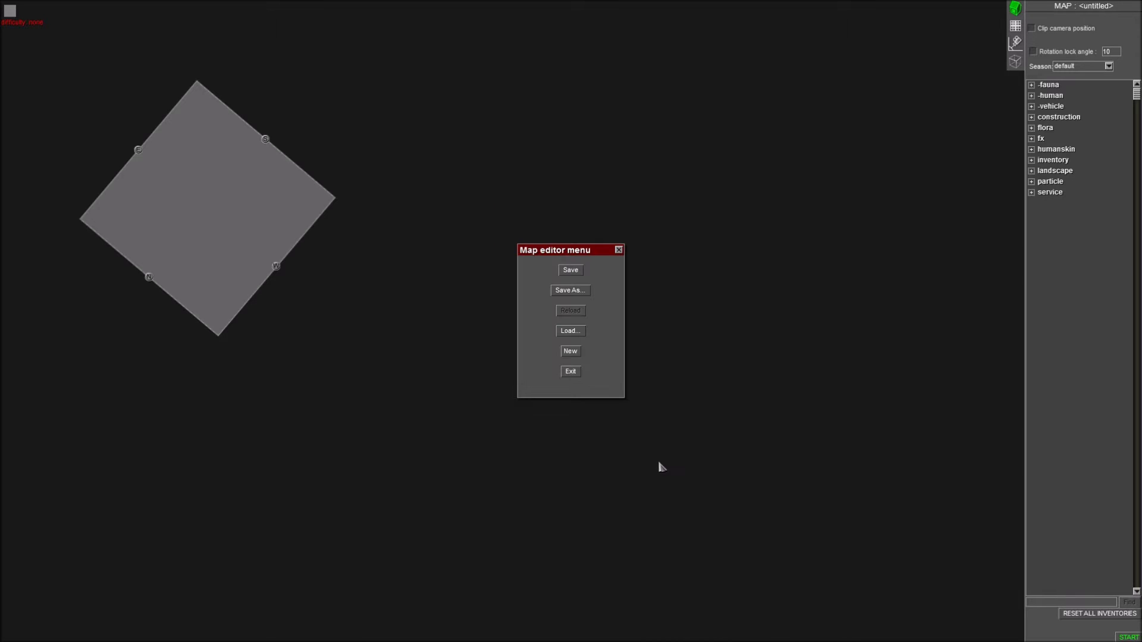
- Create a new map with a 500x500 map size, discarding unsaved data and keeping the other landscape settings
{"action": "left_click", "coordinate": [564, 354]}
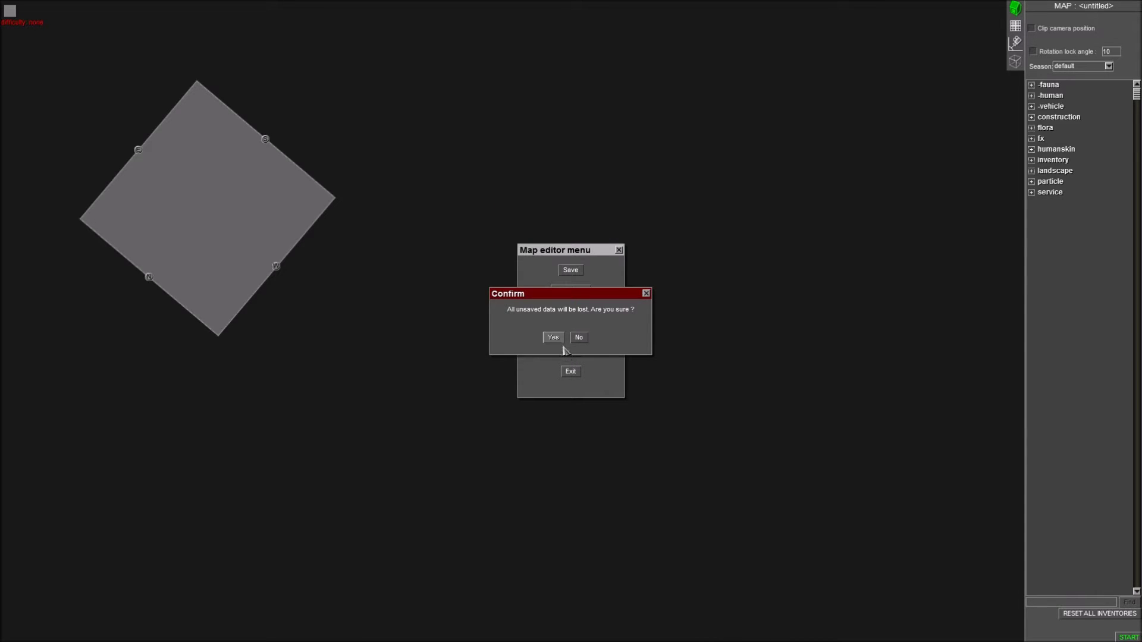
{"action": "left_click", "coordinate": [559, 341]}
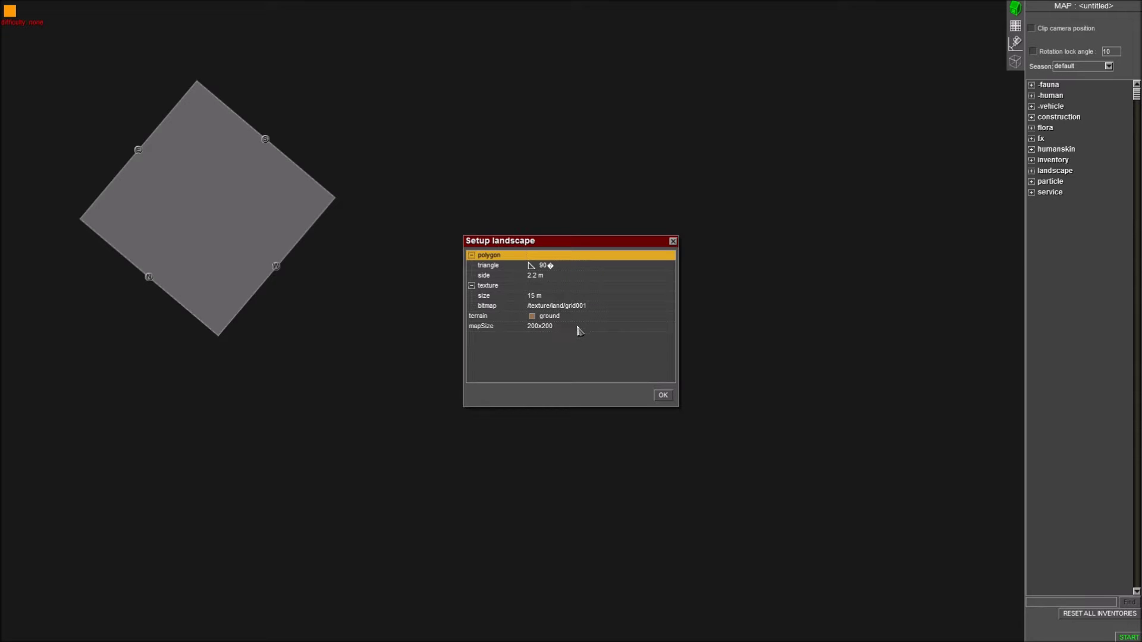
{"action": "left_click", "coordinate": [576, 327]}
{"action": "left_click", "coordinate": [671, 326]}
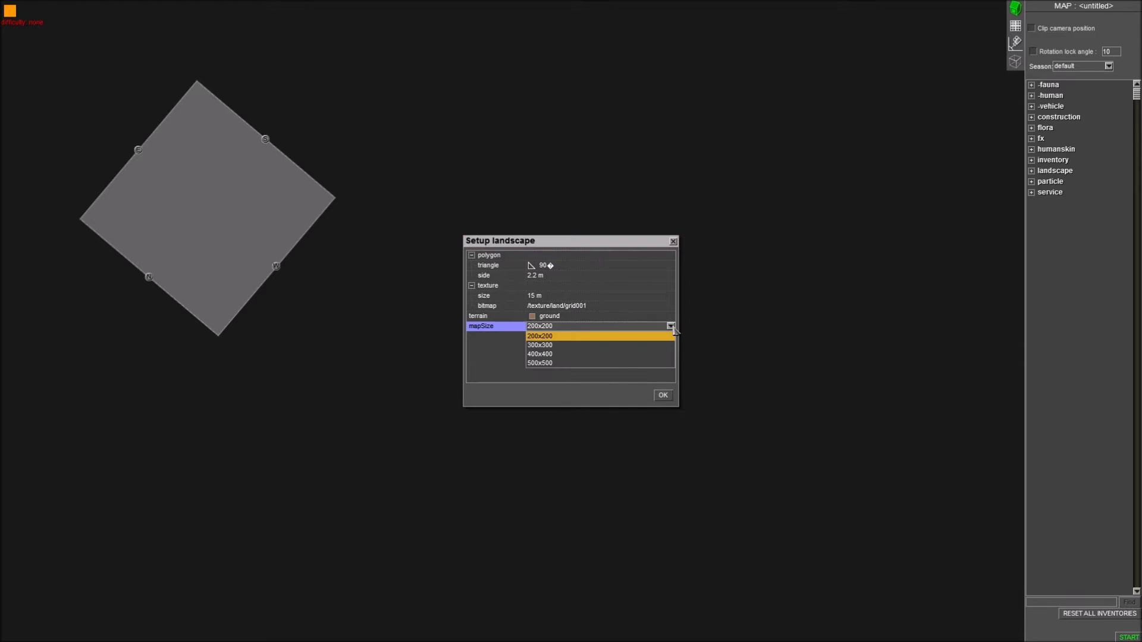
{"action": "left_click", "coordinate": [598, 364]}
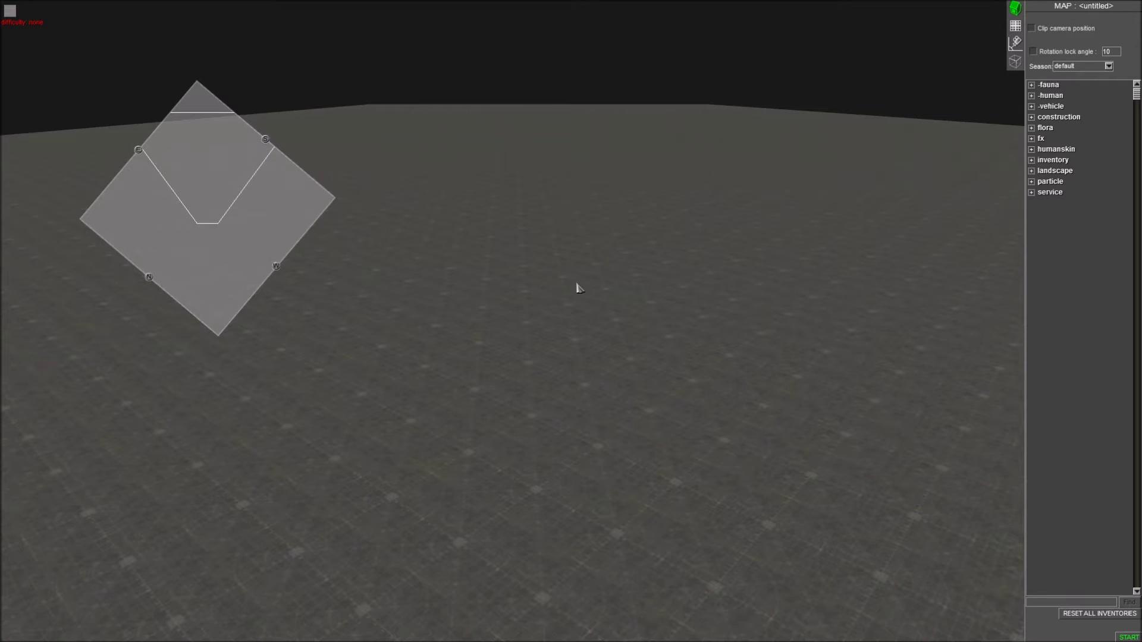
- Switch to the editing mode with the camera distance and angle settings and show the map borders
{"action": "middle_click_drag", "start_coordinate": [587, 286], "coordinate": [750, 304]}
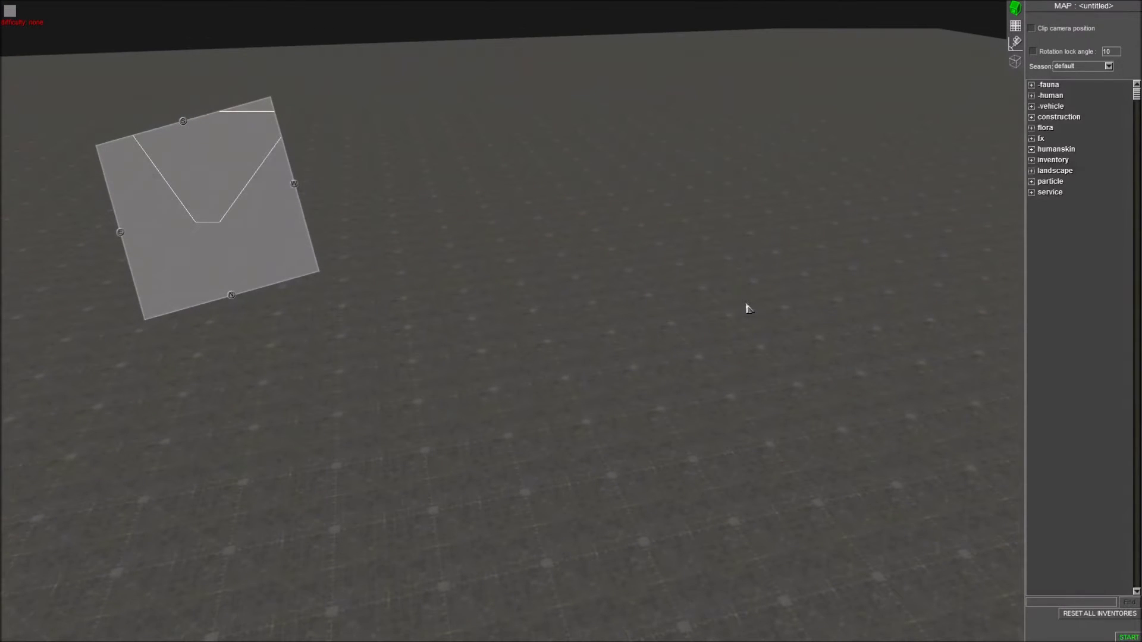
{"action": "middle_click_drag", "start_coordinate": [748, 308], "coordinate": [577, 230]}
{"action": "scroll", "coordinate": [576, 231], "scroll_direction": "down", "scroll_amount": 5}
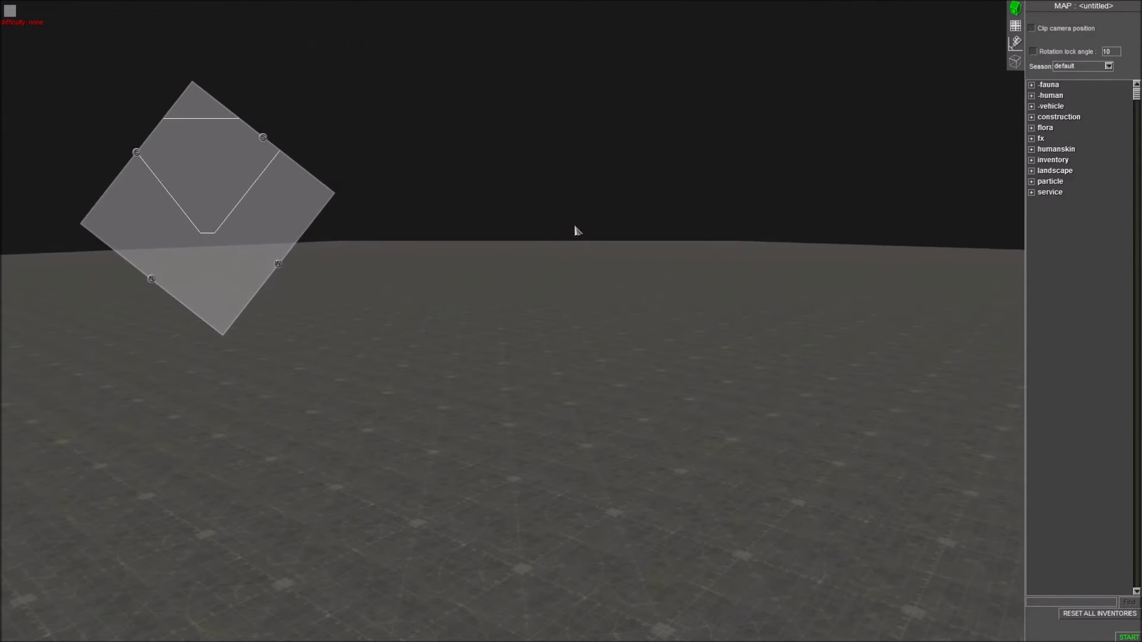
{"action": "middle_click_drag", "start_coordinate": [576, 229], "coordinate": [715, 314]}
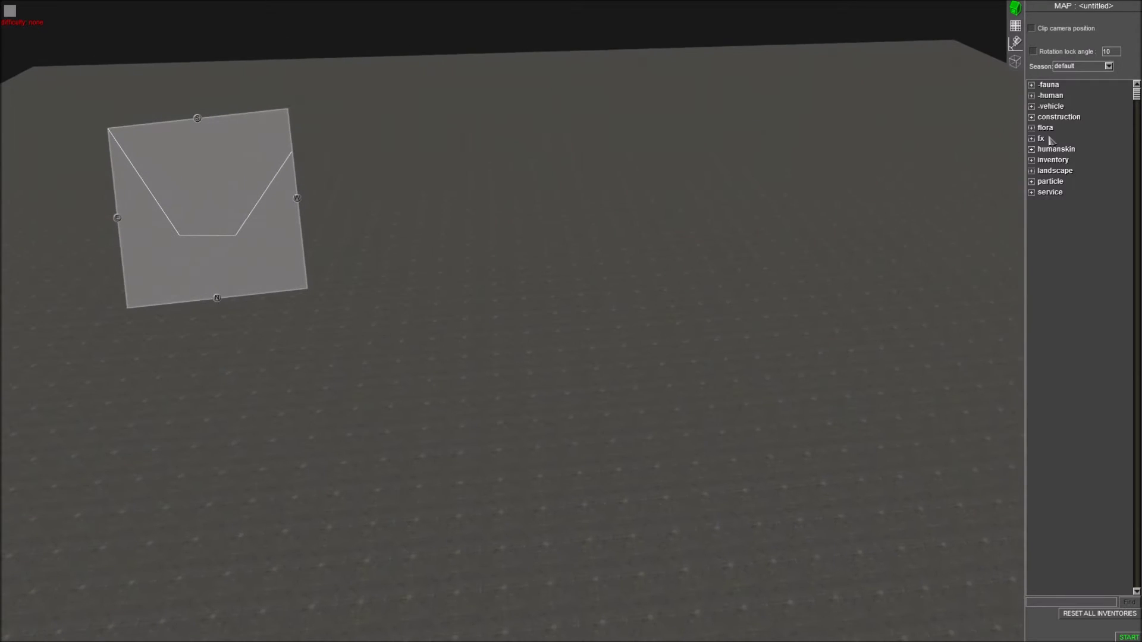
{"action": "left_click", "coordinate": [1015, 64]}
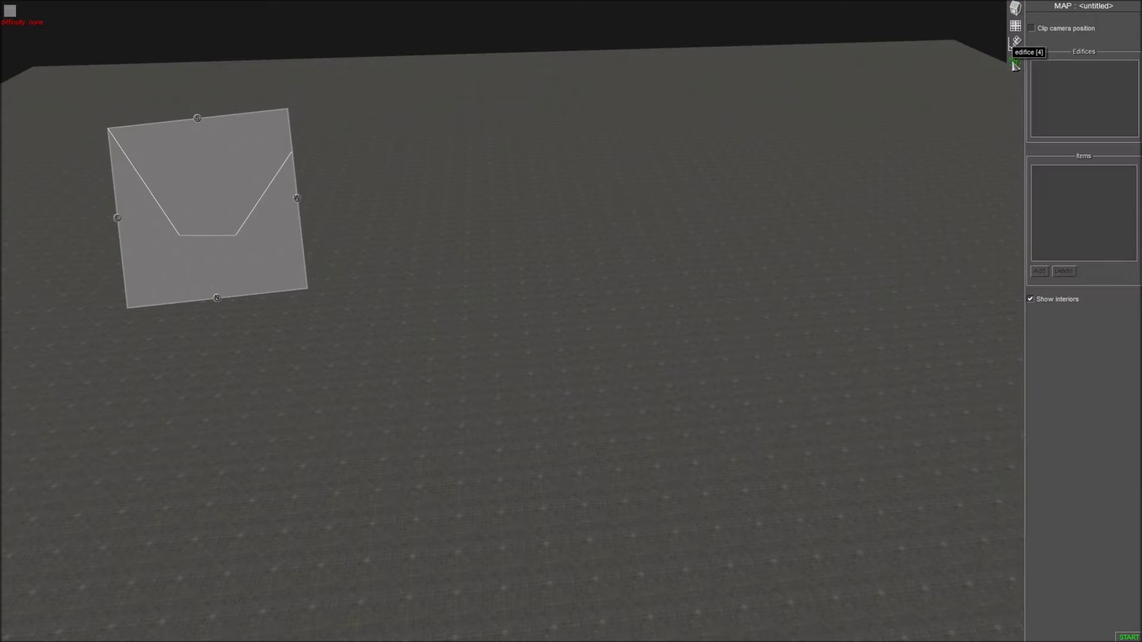
{"action": "left_click", "coordinate": [1015, 43]}
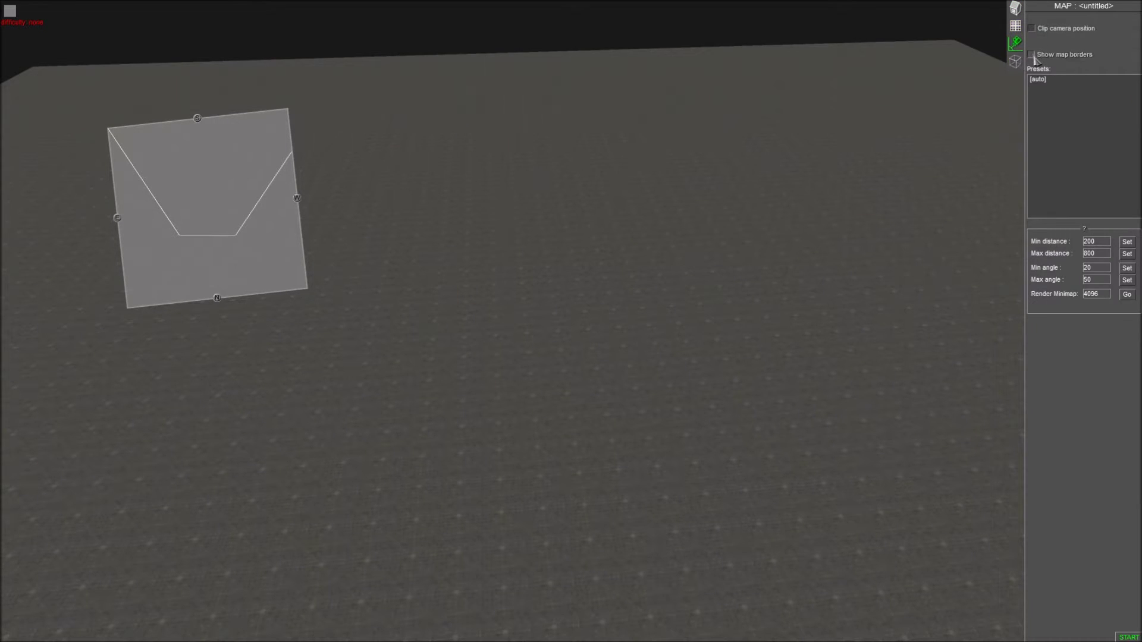
{"action": "left_click", "coordinate": [1032, 54]}
{"action": "middle_click_drag", "start_coordinate": [865, 102], "coordinate": [984, 104]}
- Add a border preset named "real"
{"action": "right_click", "coordinate": [1049, 100]}
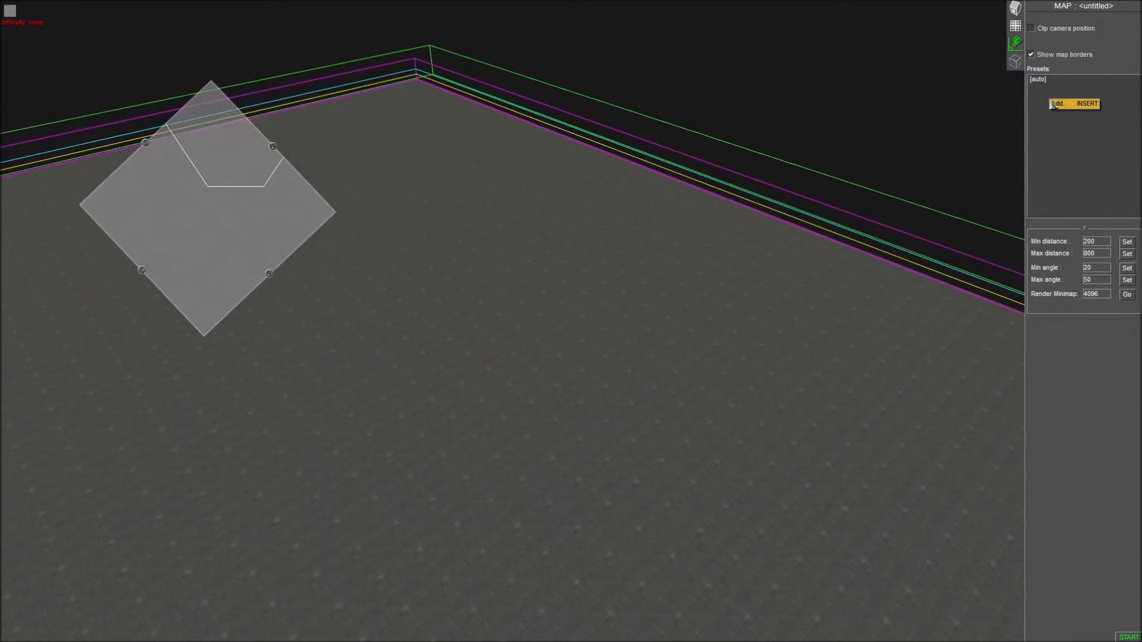
{"action": "left_click", "coordinate": [1057, 103]}
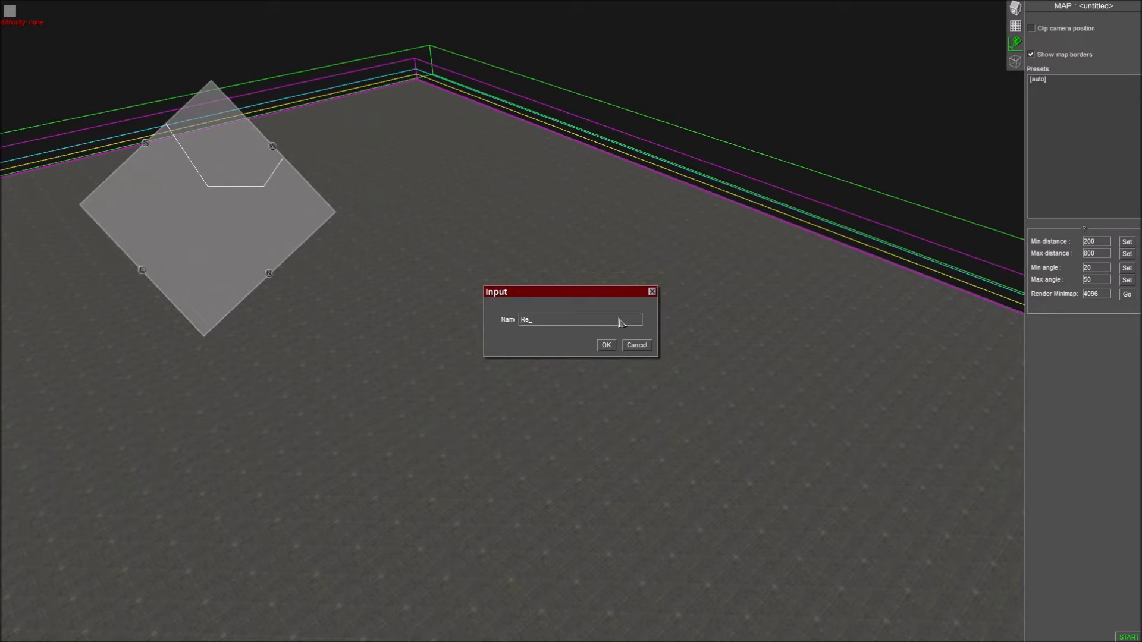
{"action": "left_click", "coordinate": [605, 346]}
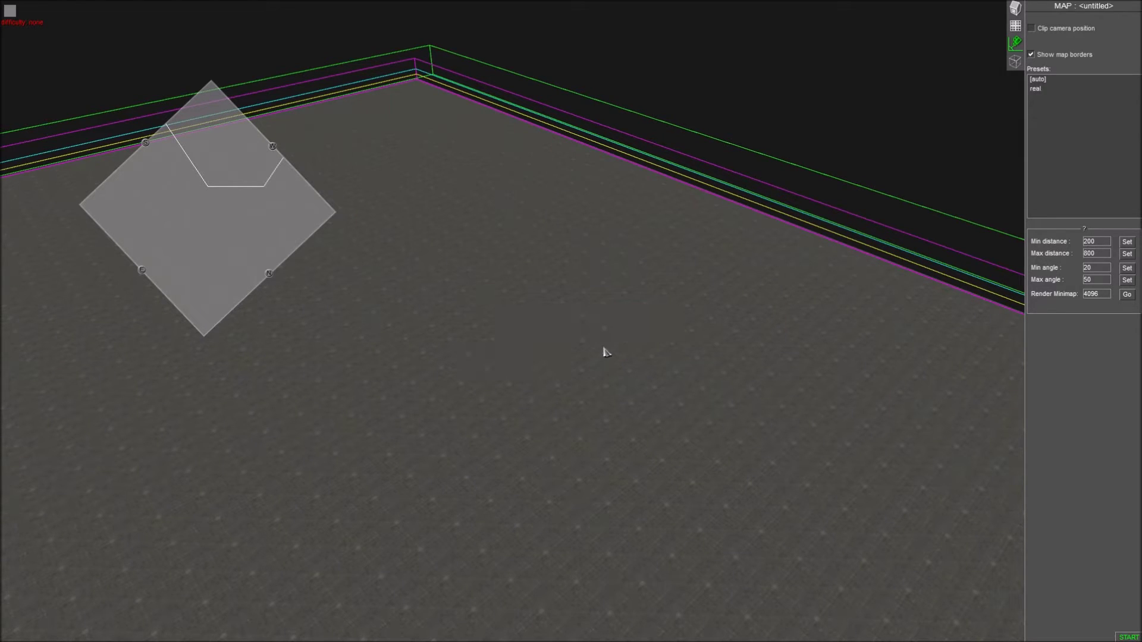
- Set the "real" preset for all players
{"action": "left_click", "coordinate": [1038, 89]}
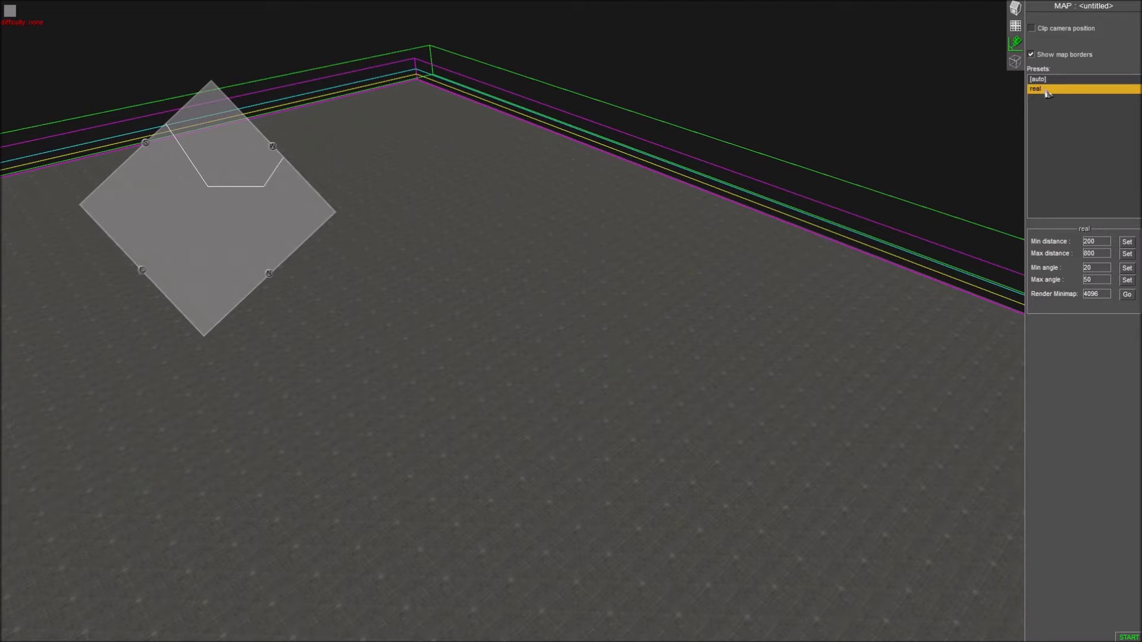
{"action": "right_click", "coordinate": [1048, 93]}
{"action": "left_click", "coordinate": [1056, 155]}
{"action": "right_click", "coordinate": [1048, 90]}
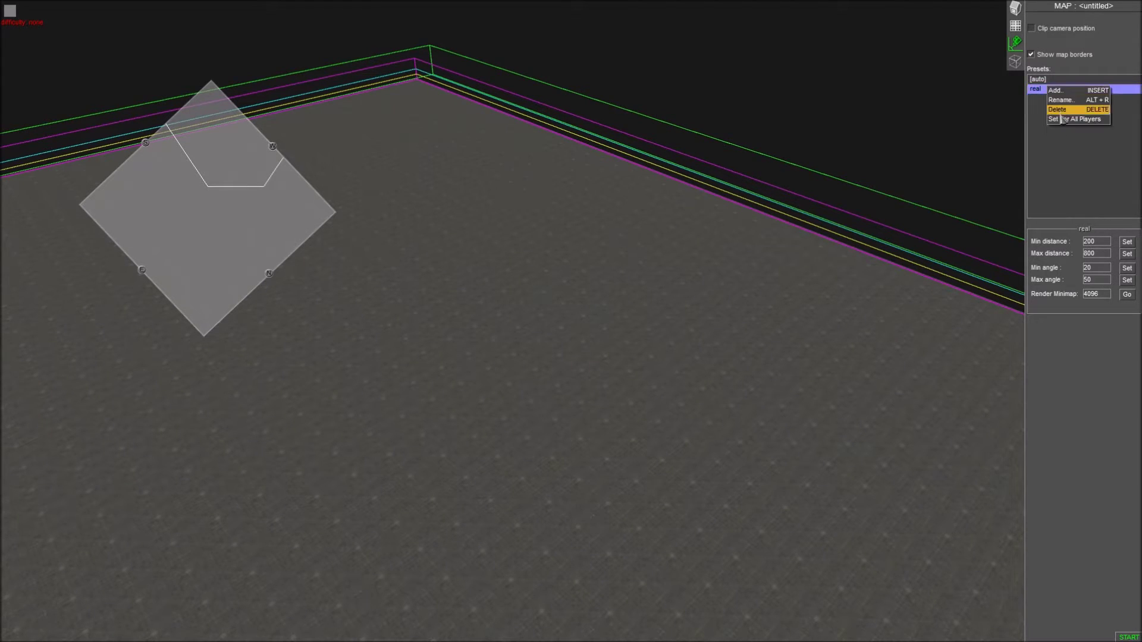
{"action": "left_click", "coordinate": [1064, 120]}
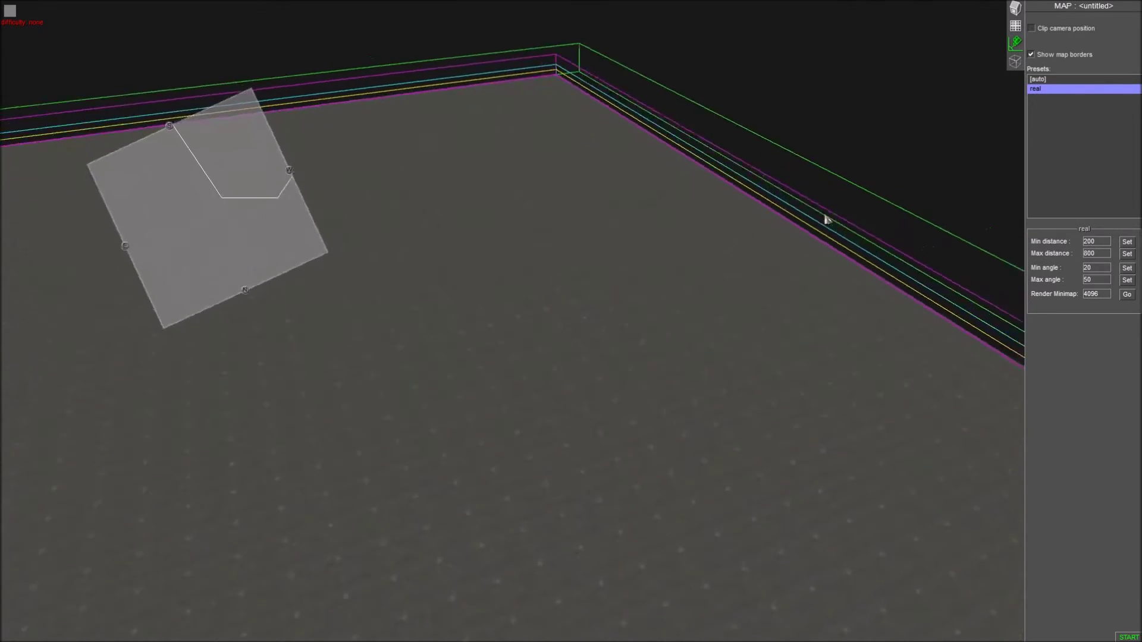
- Examine the coloured border lines along the edges and corners of the map
{"action": "middle_click_drag", "start_coordinate": [615, 195], "coordinate": [626, 203]}
{"action": "key", "text": "Right"}
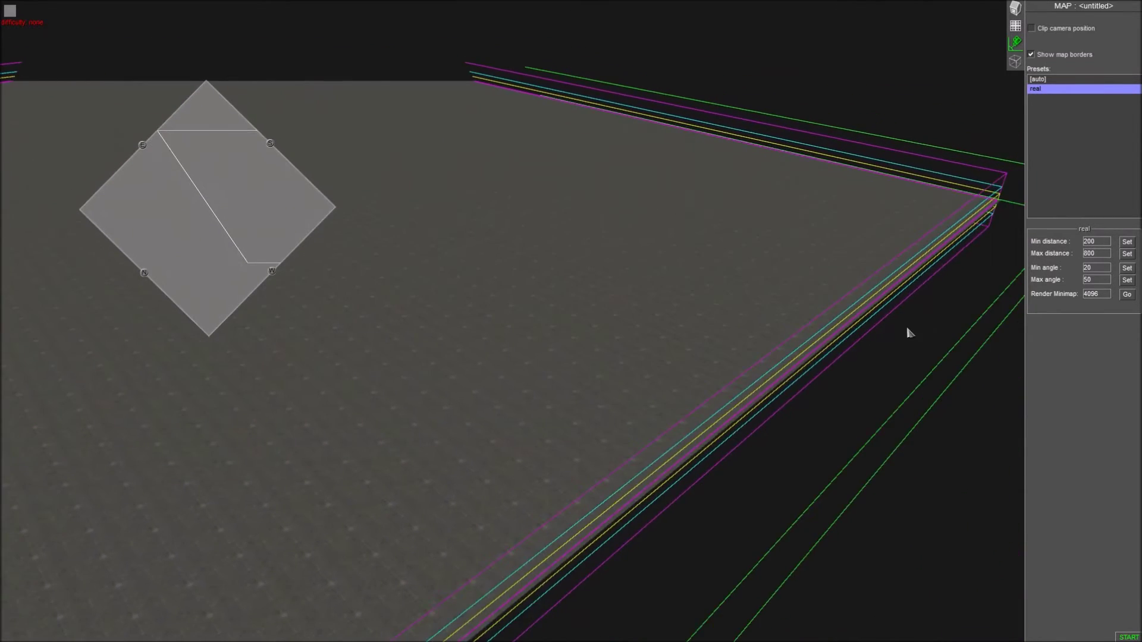
{"action": "middle_click_drag", "start_coordinate": [906, 327], "coordinate": [983, 360]}
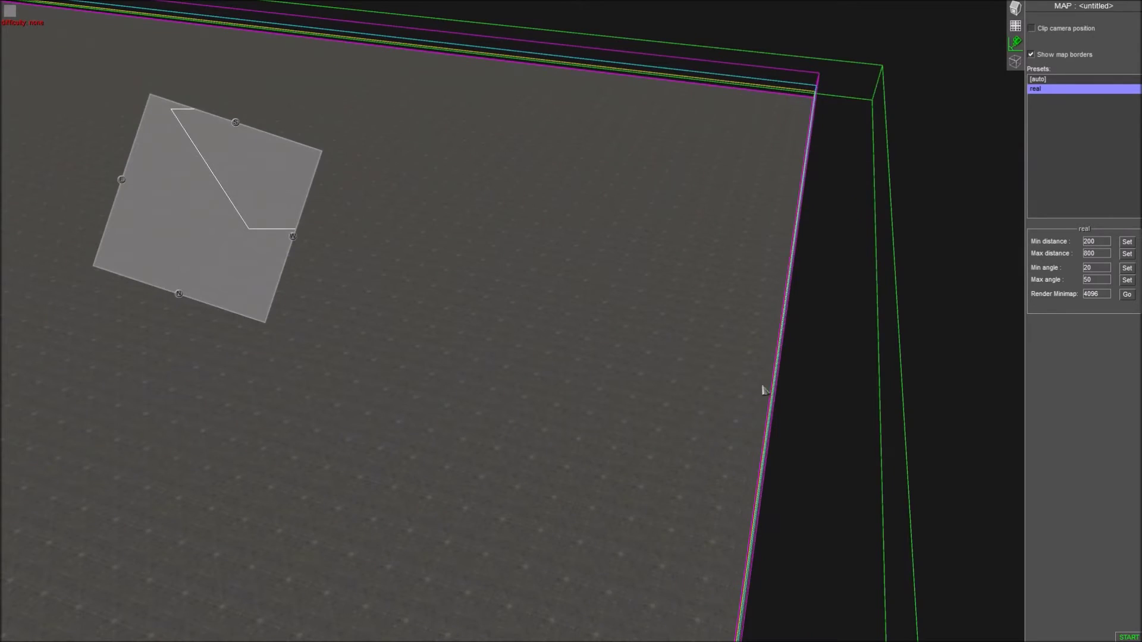
{"action": "middle_click_drag", "start_coordinate": [807, 254], "coordinate": [632, 209]}
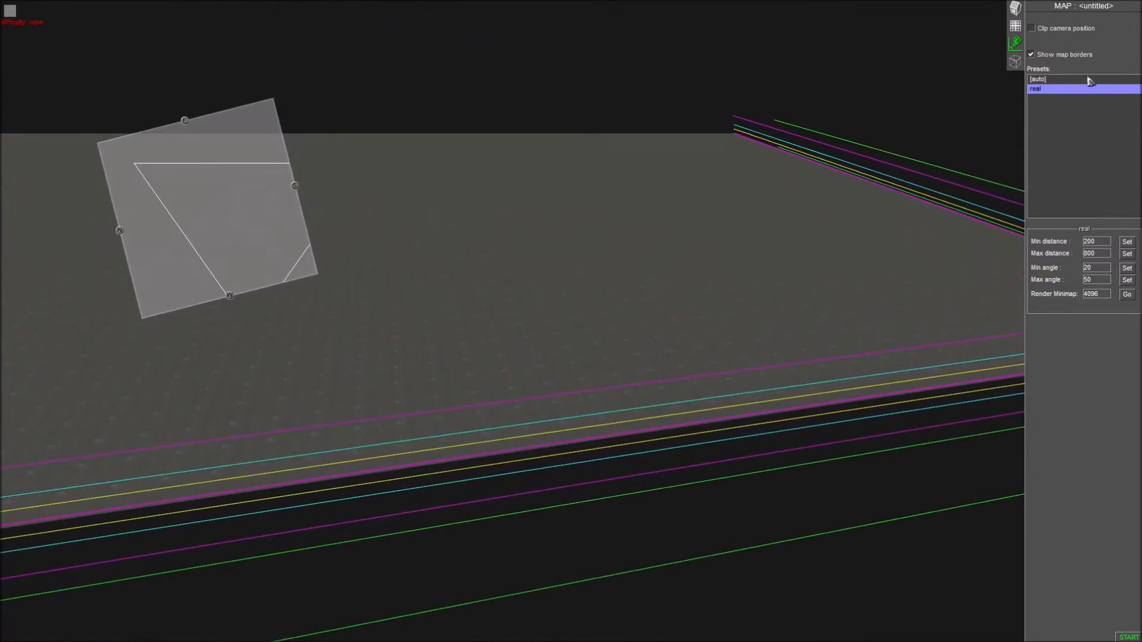
{"action": "mouse_move", "coordinate": [1141, 70]}
{"action": "middle_click_drag", "start_coordinate": [946, 118], "coordinate": [857, 194]}
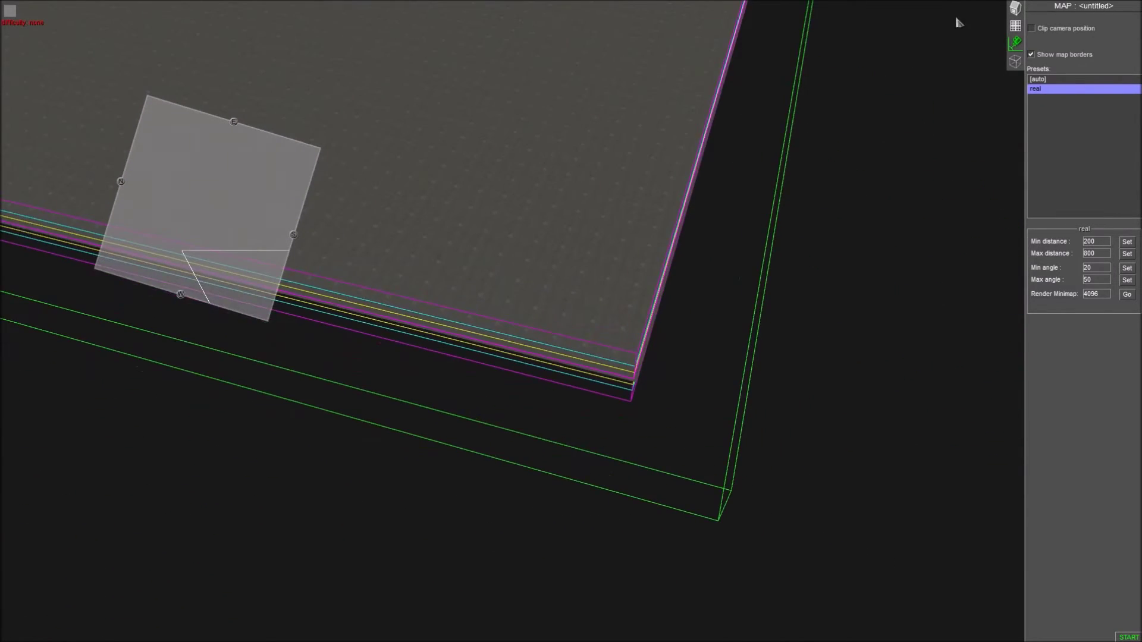
{"action": "mouse_move", "coordinate": [984, 2]}
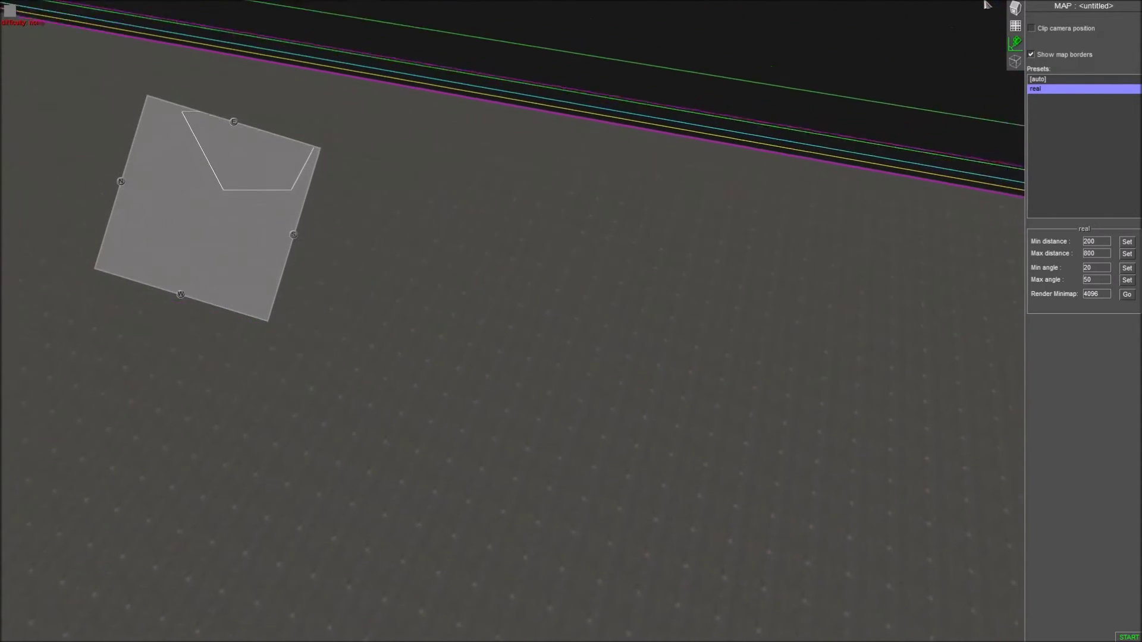
{"action": "middle_click_drag", "start_coordinate": [773, 156], "coordinate": [584, 131]}
- Move the cyan border inward from one edge of the terrain and enable camera position clipping
{"action": "left_click_drag", "start_coordinate": [855, 306], "coordinate": [837, 313]}
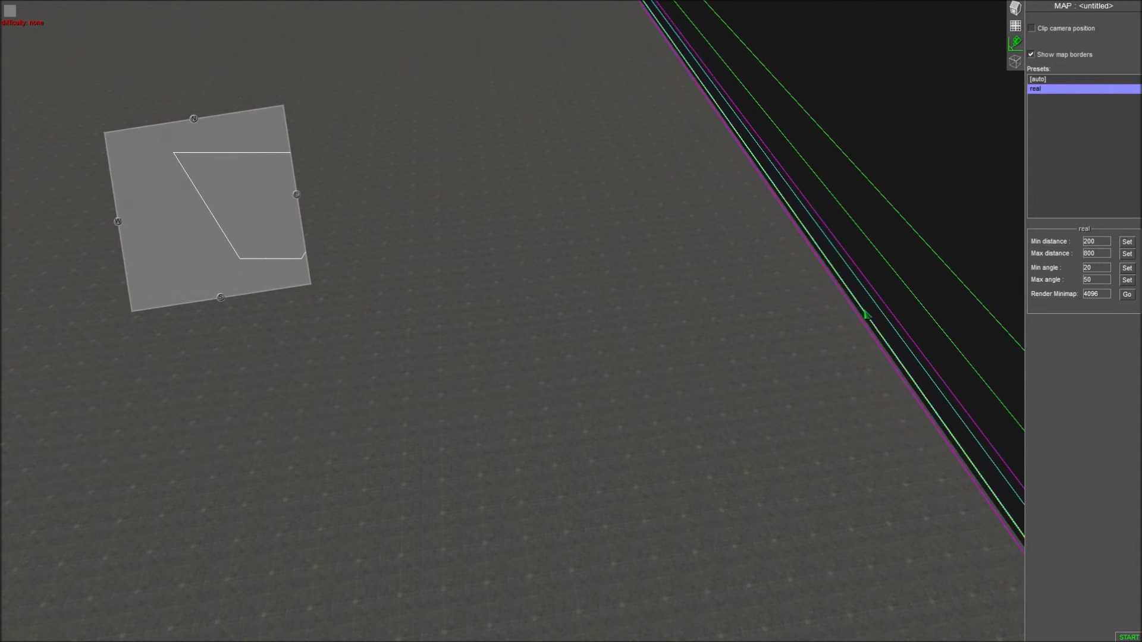
{"action": "middle_click_drag", "start_coordinate": [865, 314], "coordinate": [739, 209]}
{"action": "middle_click_drag", "start_coordinate": [841, 367], "coordinate": [803, 377]}
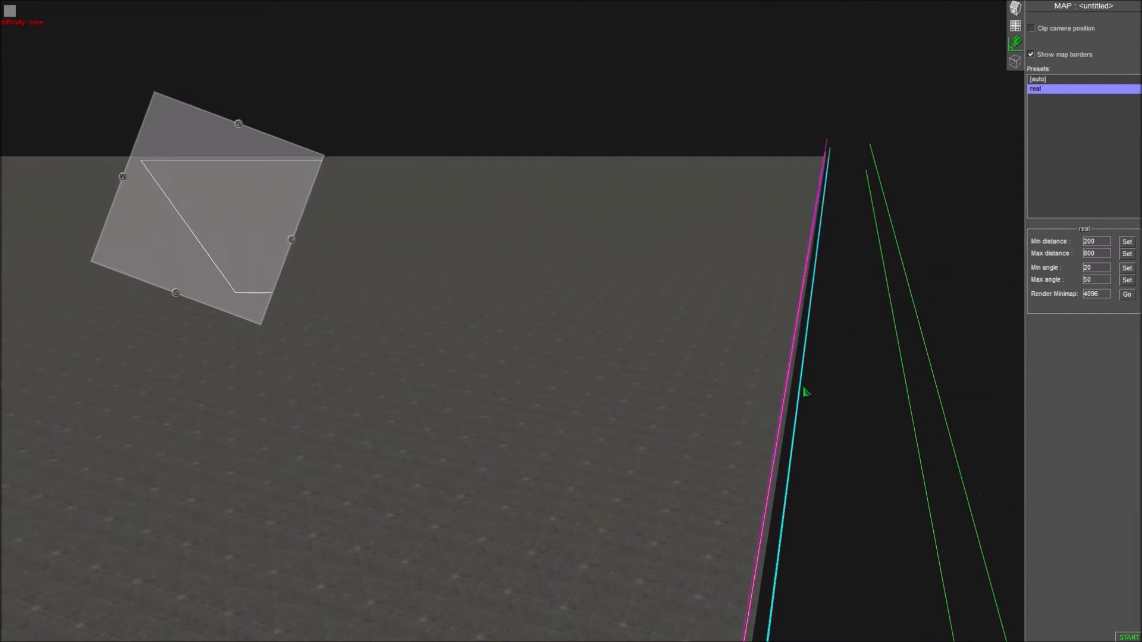
{"action": "middle_click_drag", "start_coordinate": [653, 344], "coordinate": [711, 357]}
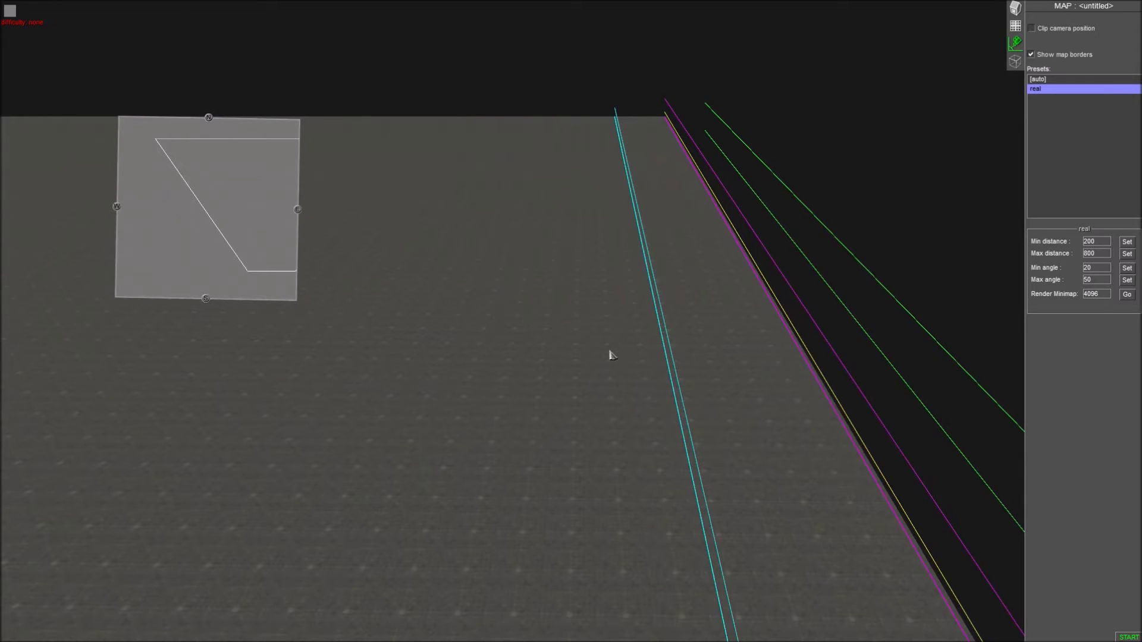
{"action": "middle_click_drag", "start_coordinate": [264, 340], "coordinate": [113, 322]}
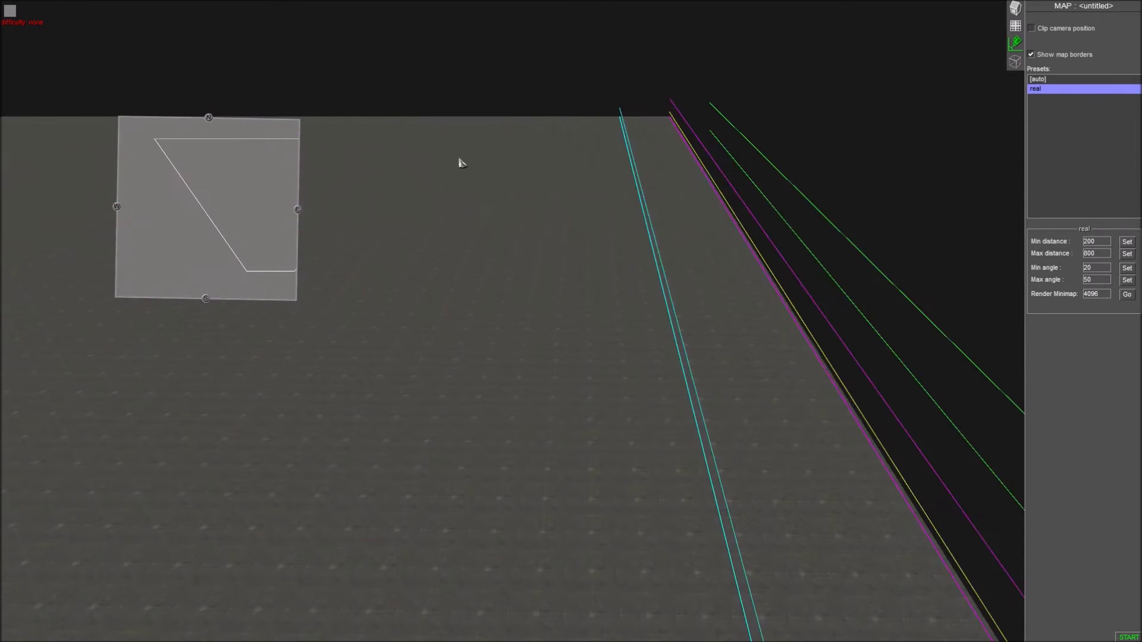
{"action": "left_click", "coordinate": [1031, 28]}
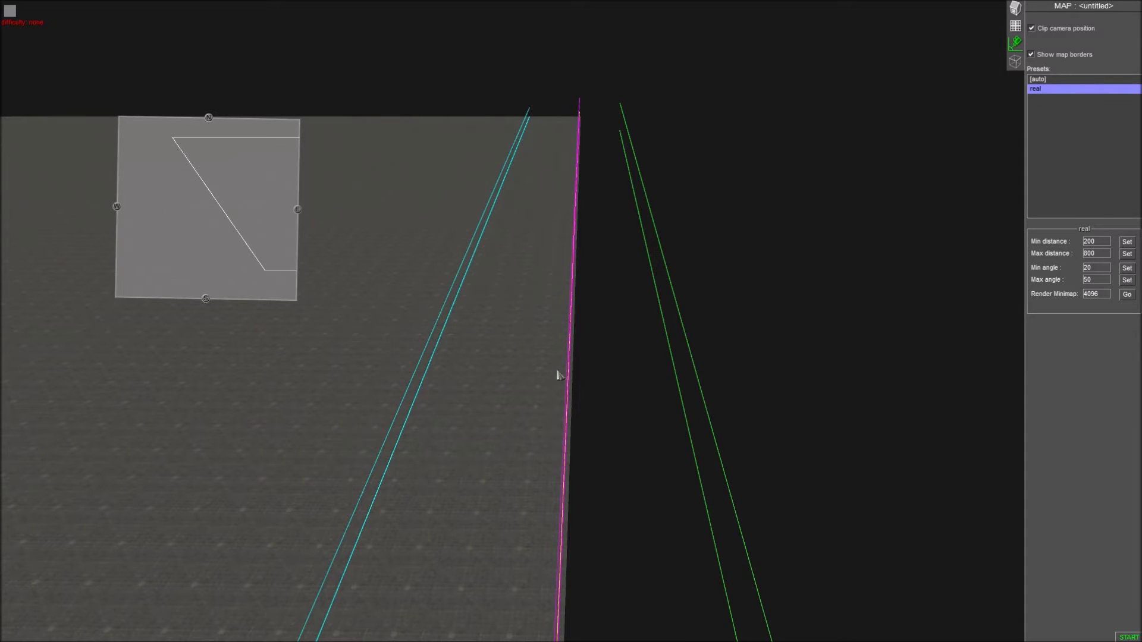
- Move the yellow and magenta borders inward from the same terrain edge as the cyan one
{"action": "left_click_drag", "start_coordinate": [568, 378], "coordinate": [520, 379]}
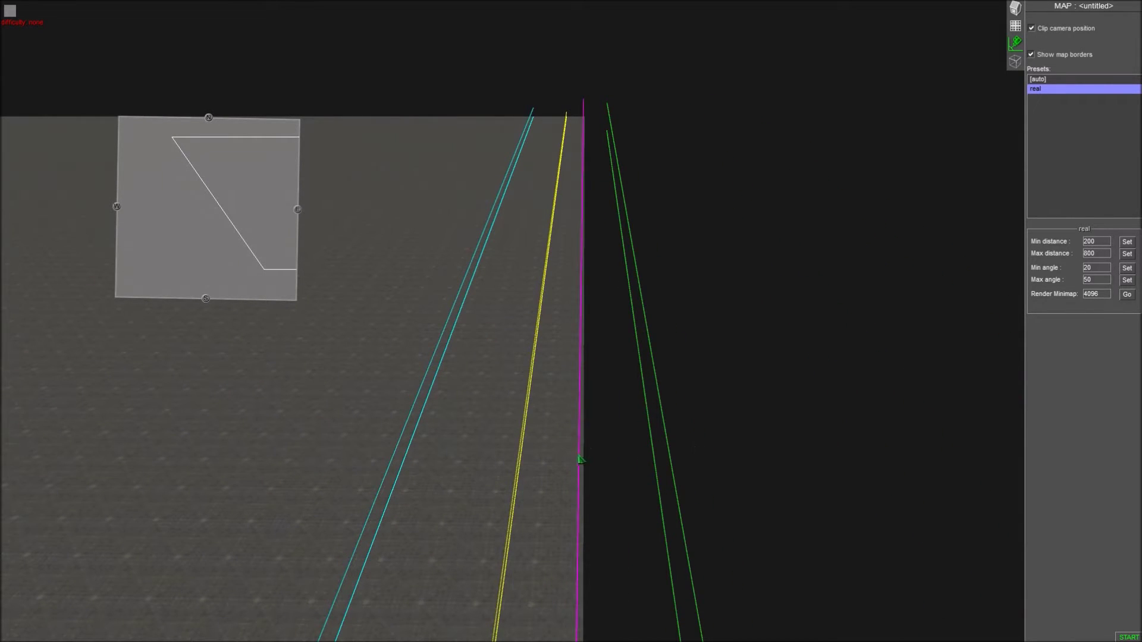
{"action": "left_click_drag", "start_coordinate": [579, 457], "coordinate": [461, 458]}
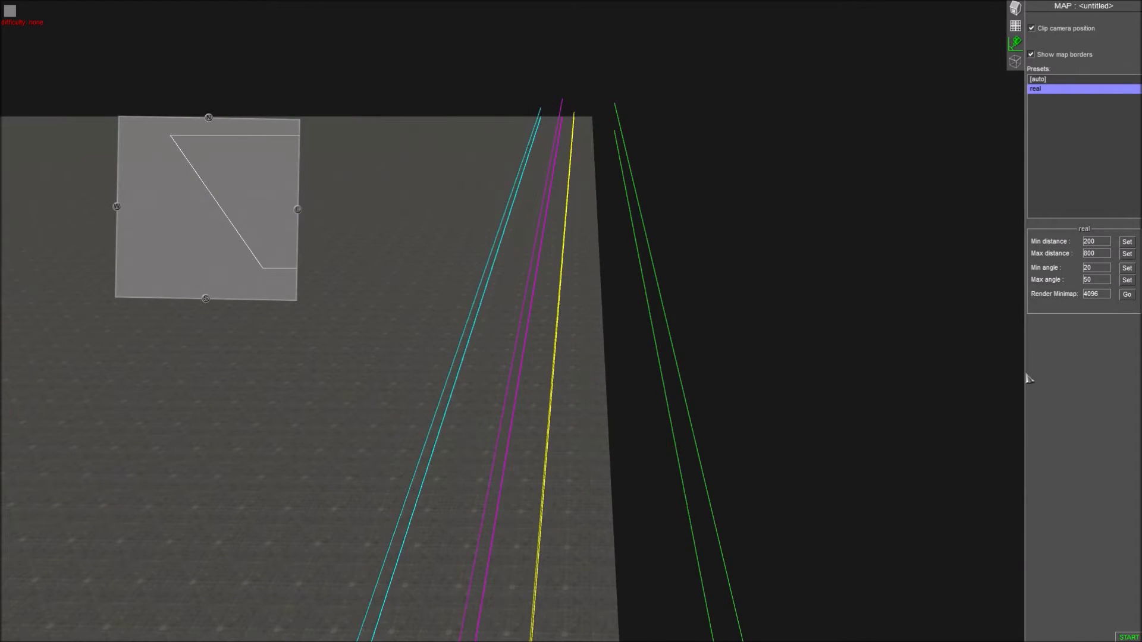
{"action": "middle_click_drag", "start_coordinate": [903, 389], "coordinate": [868, 386]}
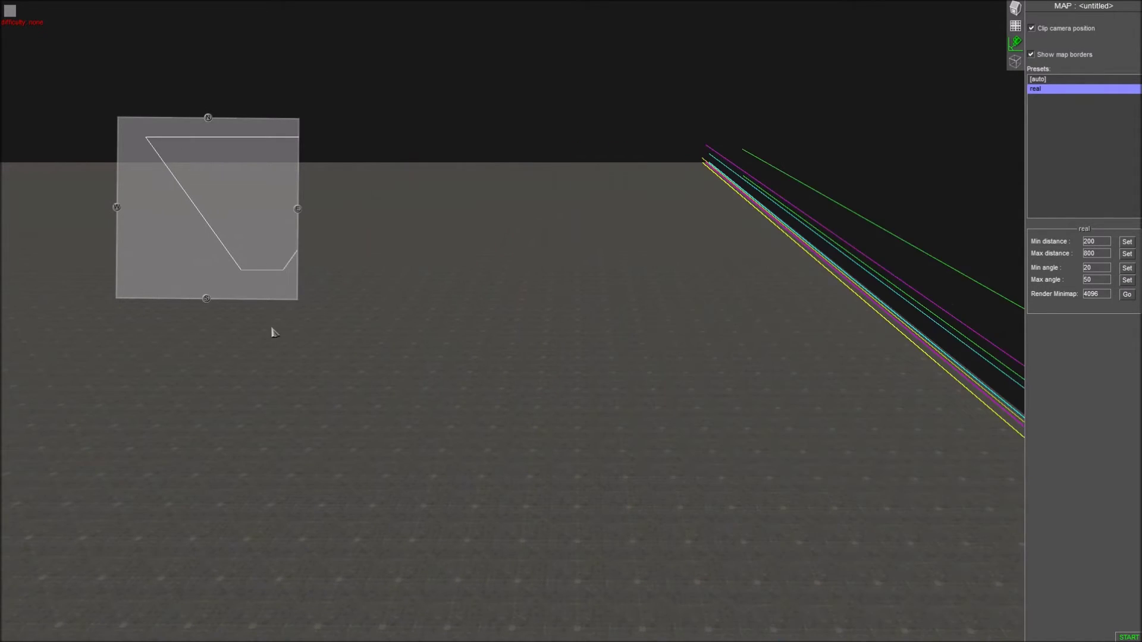
{"action": "middle_click_drag", "start_coordinate": [346, 345], "coordinate": [941, 383]}
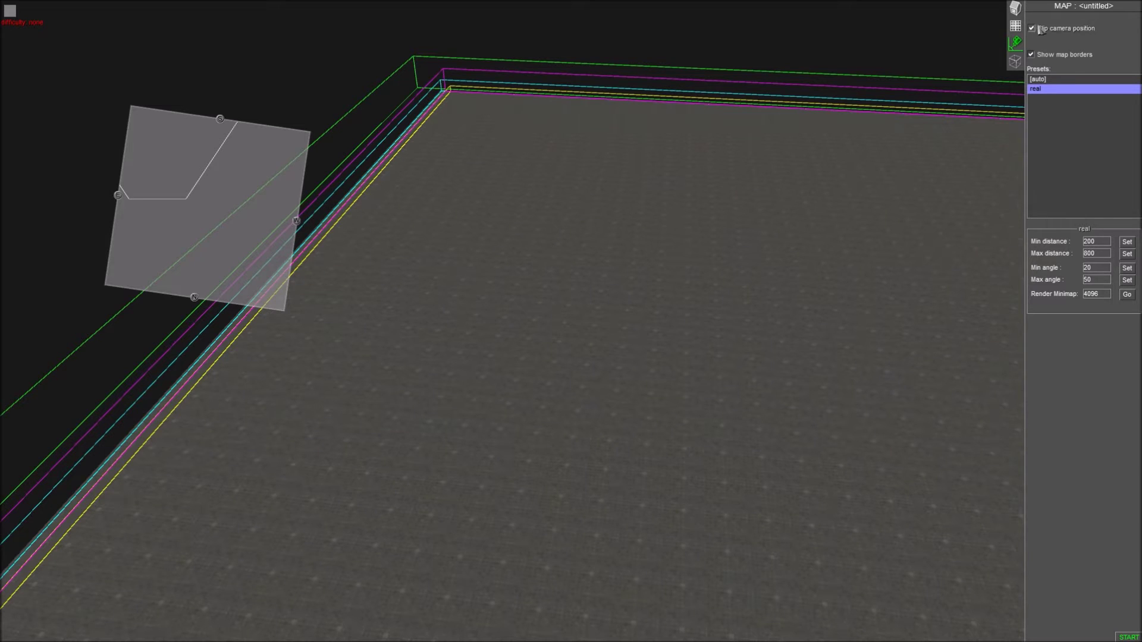
- Save the map in the map folder under the name "Test map"
{"action": "left_click", "coordinate": [1058, 7]}
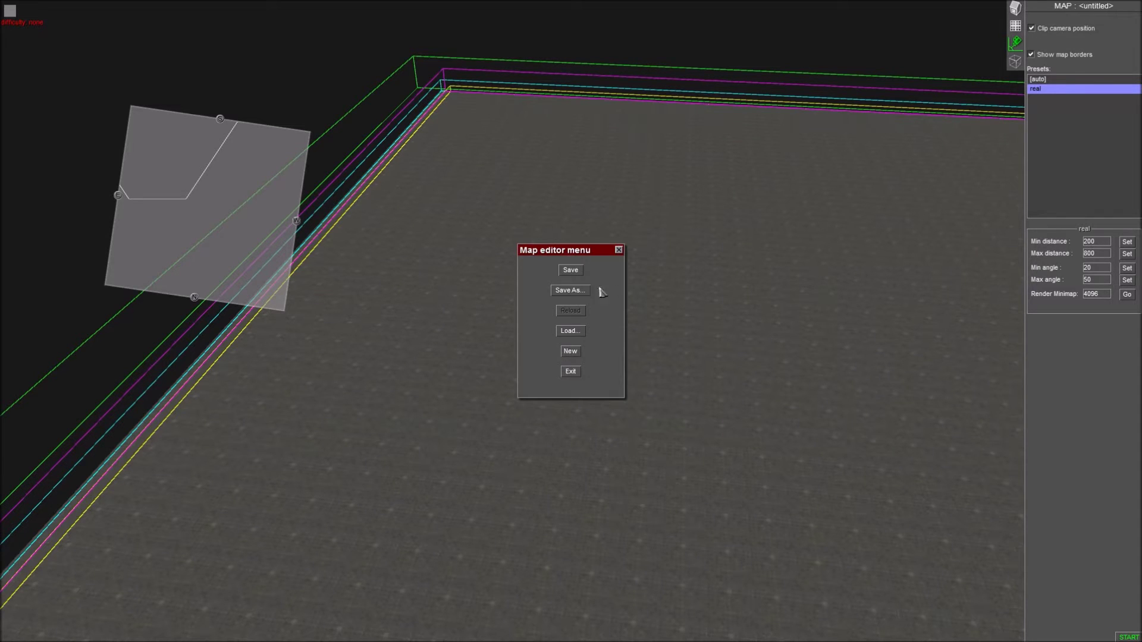
{"action": "left_click", "coordinate": [571, 290]}
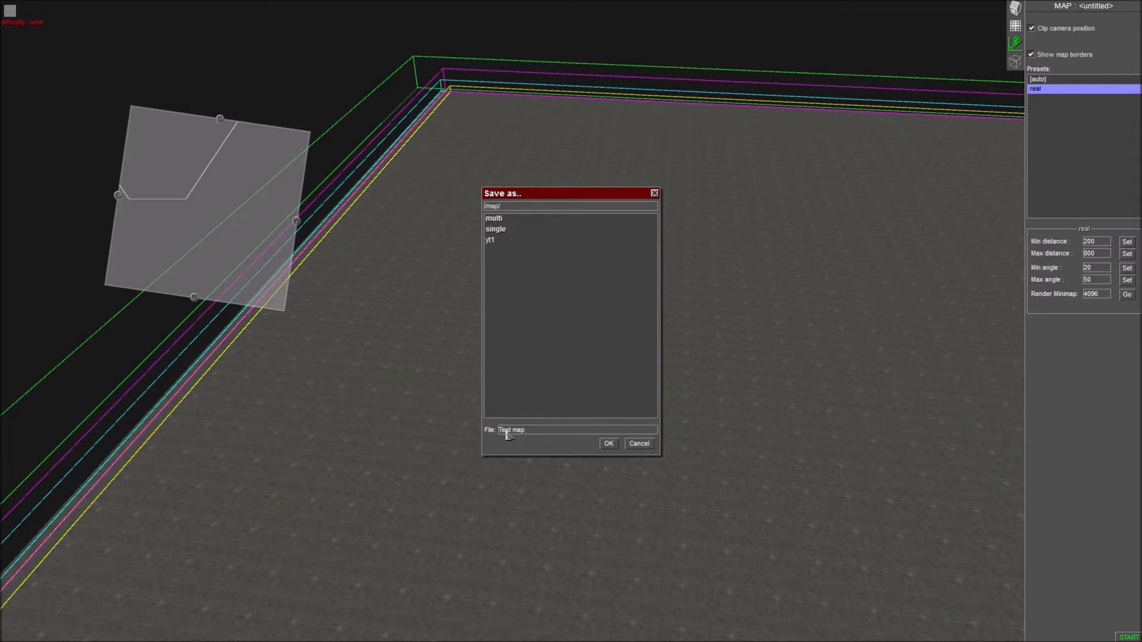
{"action": "left_click", "coordinate": [609, 444]}
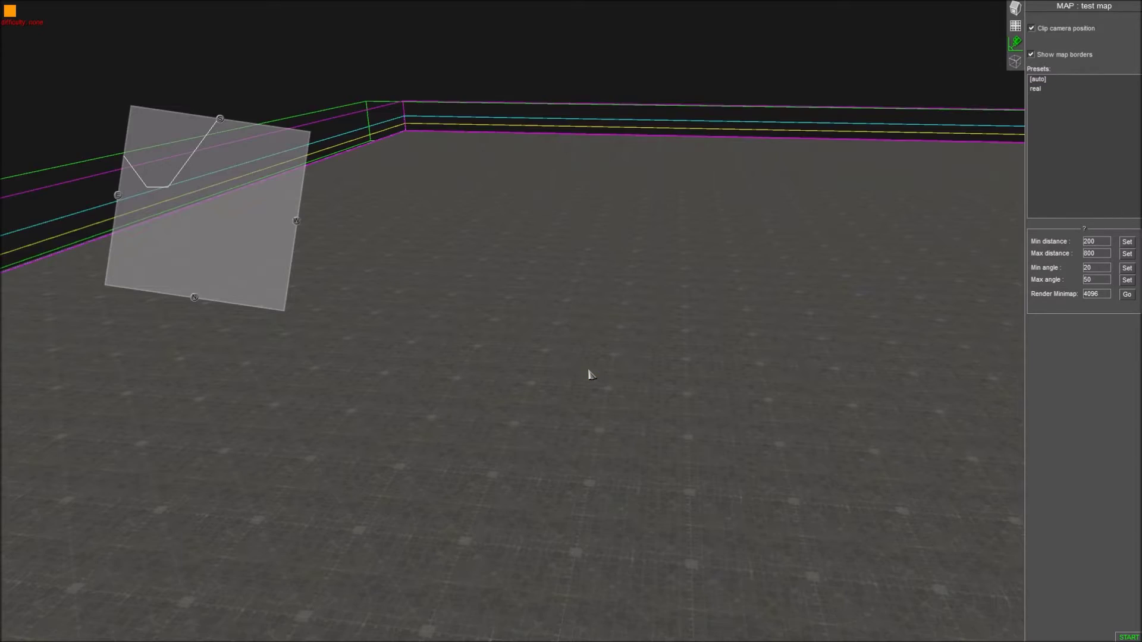
- Examine how the border lines run along the edges and corners of the saved map
{"action": "middle_click_drag", "start_coordinate": [589, 371], "coordinate": [564, 364]}
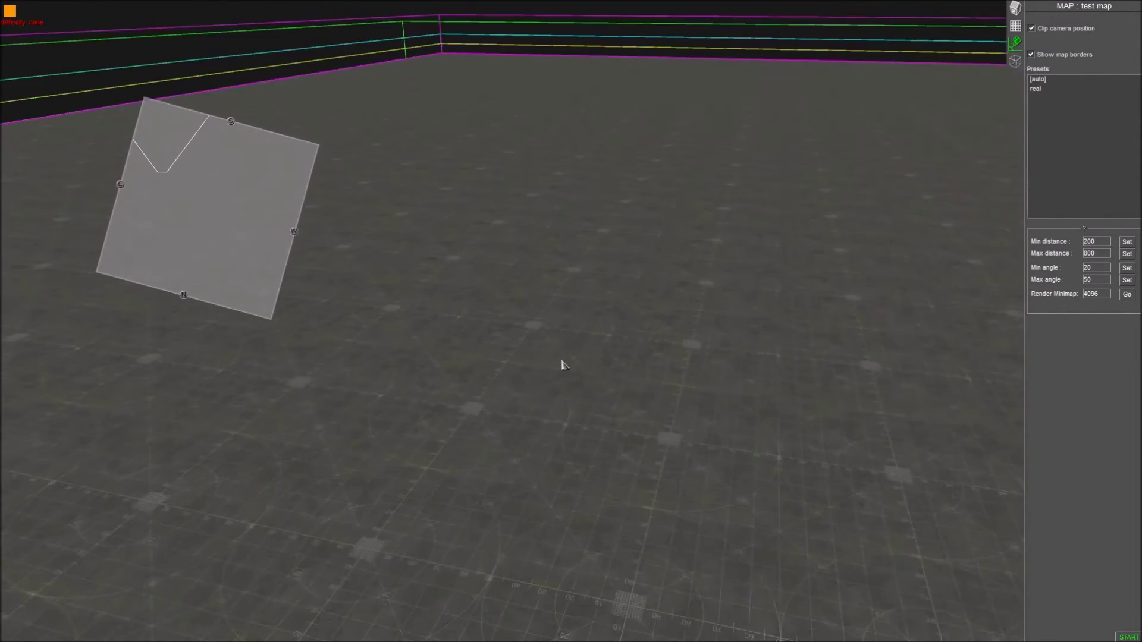
{"action": "mouse_move", "coordinate": [680, 348]}
{"action": "middle_mouse_down"}
{"action": "mouse_move", "coordinate": [731, 293]}
{"action": "mouse_move", "coordinate": [562, 310]}
{"action": "mouse_move", "coordinate": [708, 353]}
{"action": "mouse_move", "coordinate": [689, 349]}
{"action": "middle_mouse_up"}
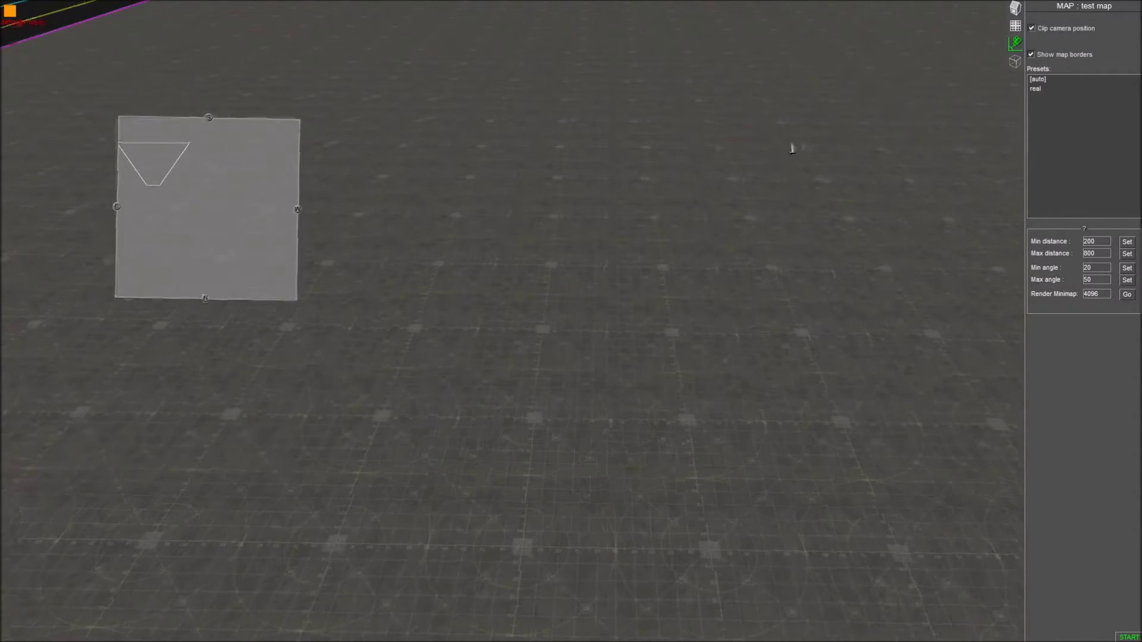
{"action": "middle_click_drag", "start_coordinate": [791, 146], "coordinate": [793, 410]}
{"action": "mouse_move", "coordinate": [1, 395]}
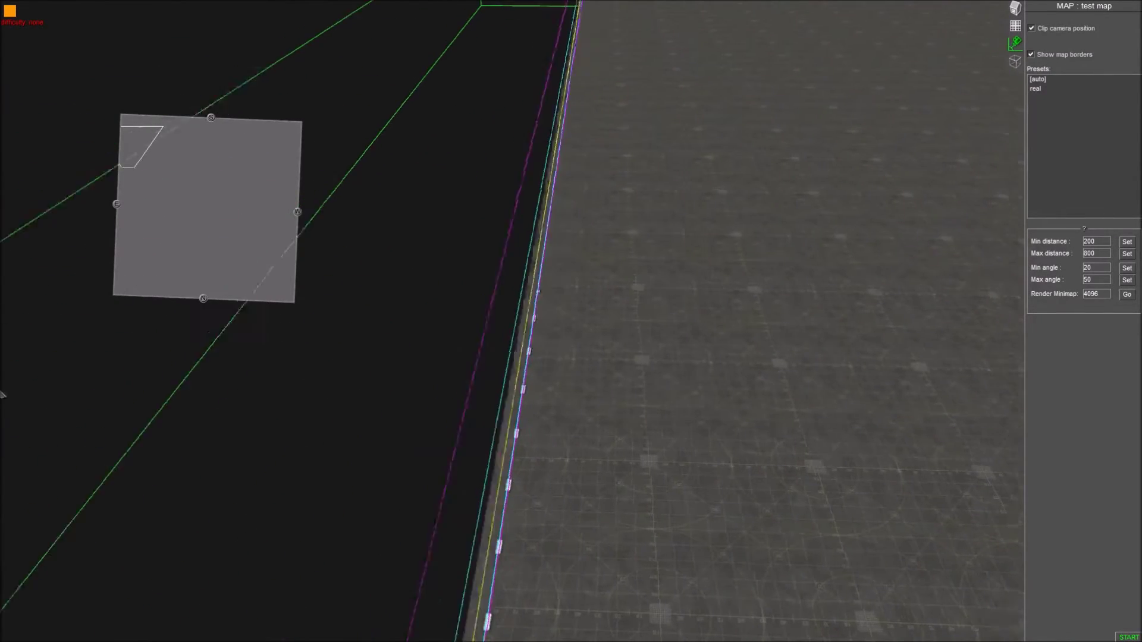
{"action": "mouse_move", "coordinate": [268, 1]}
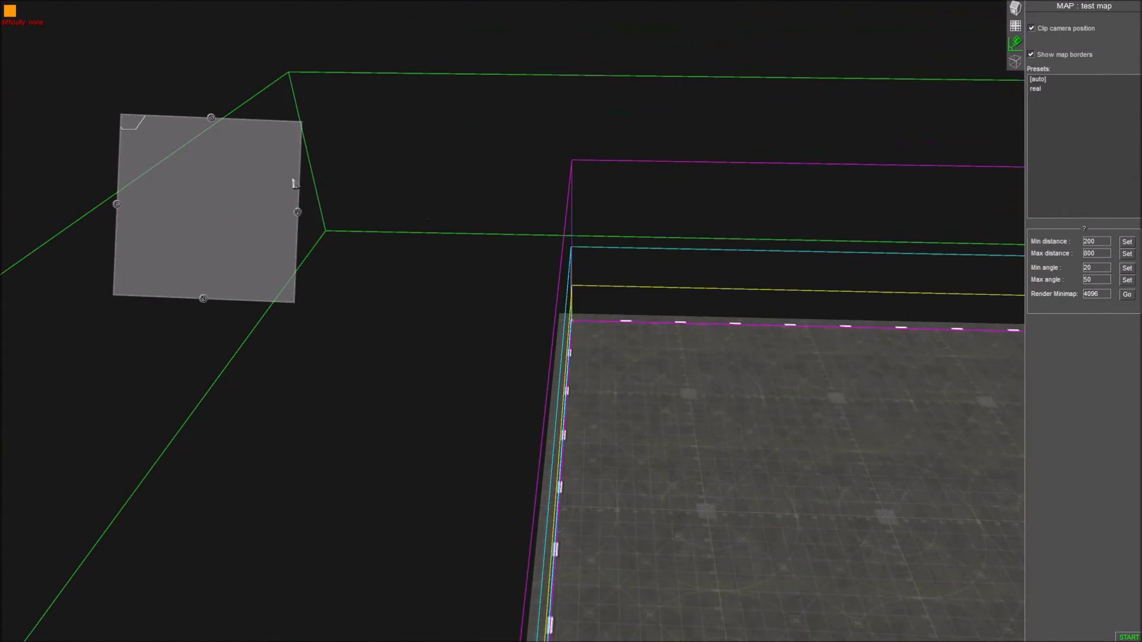
{"action": "middle_click_drag", "start_coordinate": [336, 311], "coordinate": [609, 345]}
{"action": "mouse_move", "coordinate": [561, 2]}
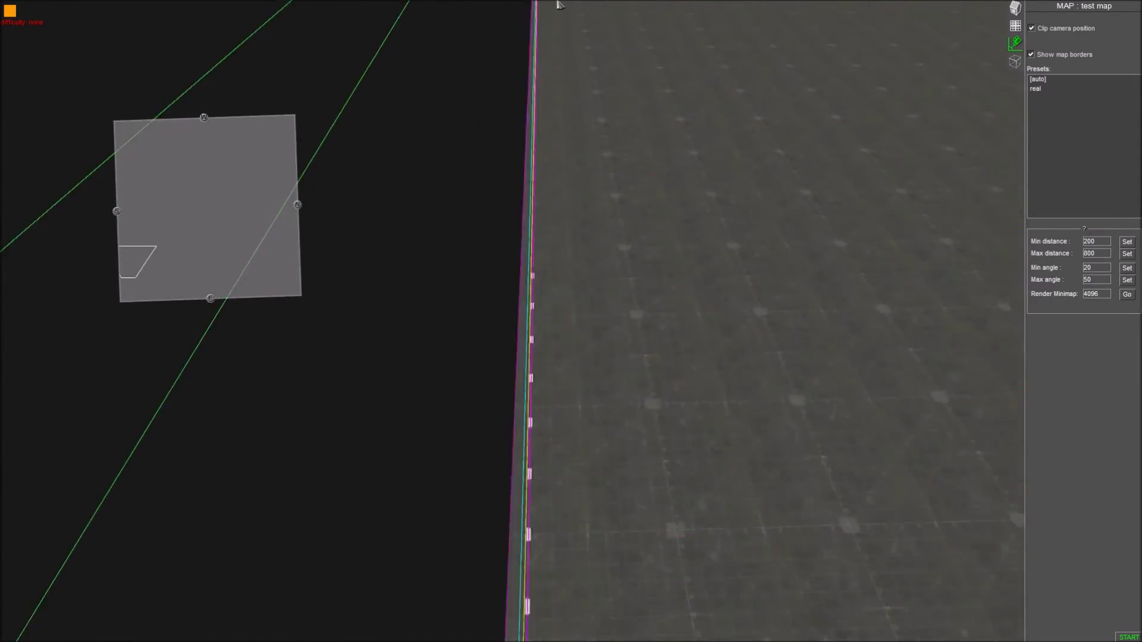
{"action": "middle_click_drag", "start_coordinate": [613, 173], "coordinate": [951, 137]}
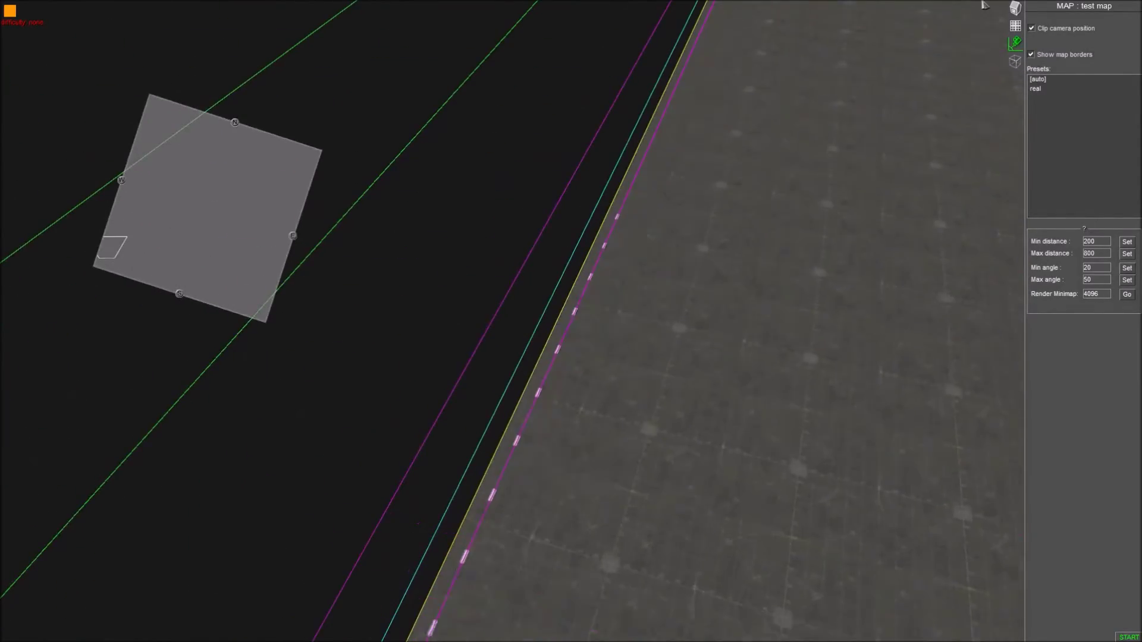
- Delete the [auto] border preset
{"action": "right_click", "coordinate": [1045, 81]}
{"action": "left_click", "coordinate": [1055, 103]}
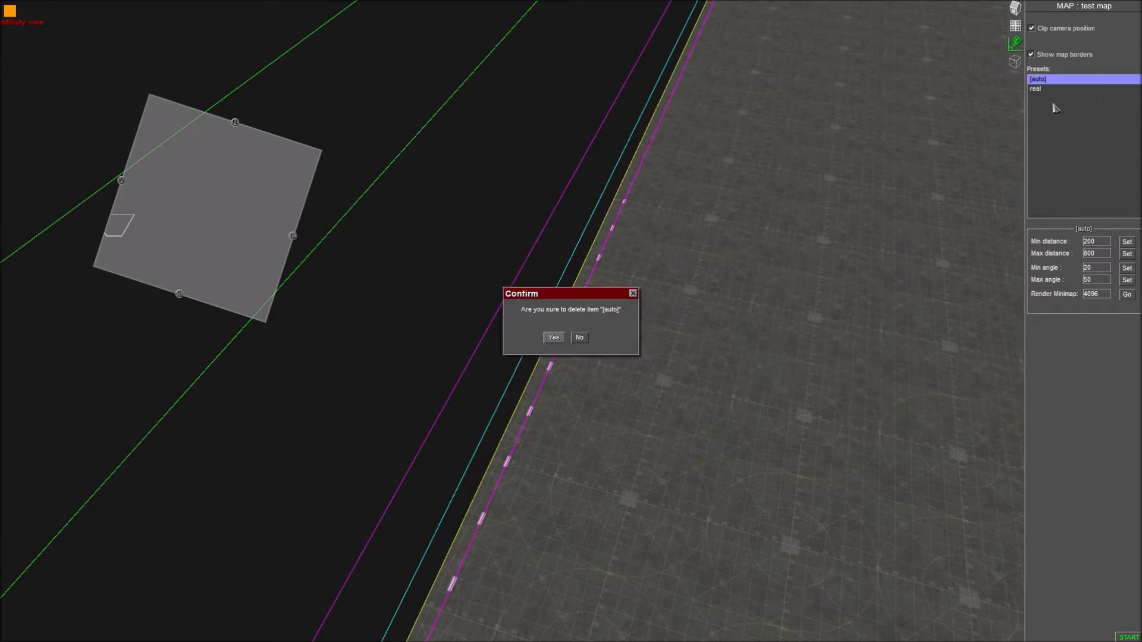
{"action": "left_click", "coordinate": [552, 338]}
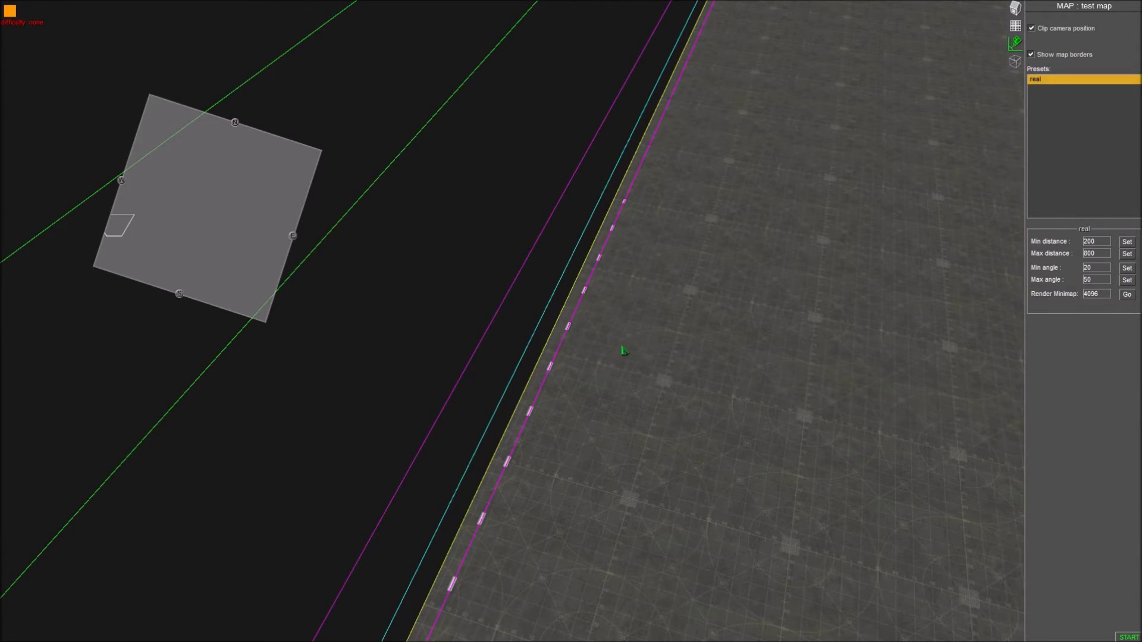
- Inspect the border lines along the terrain edge and turn off the display of map borders
{"action": "middle_click_drag", "start_coordinate": [746, 320], "coordinate": [881, 252]}
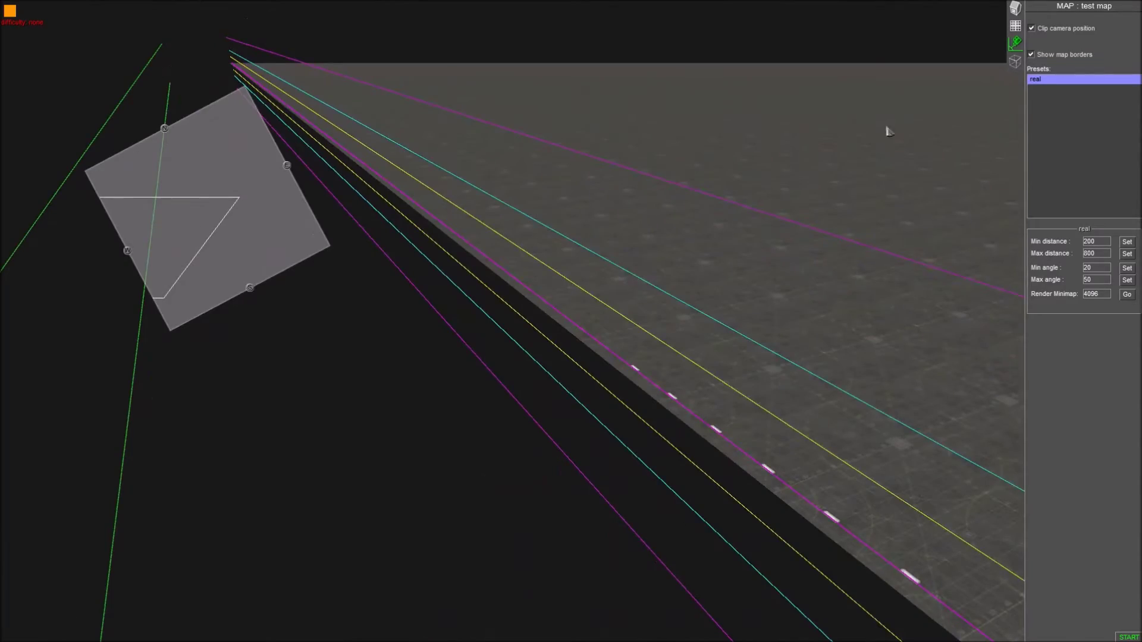
{"action": "middle_click_drag", "start_coordinate": [889, 131], "coordinate": [873, 3]}
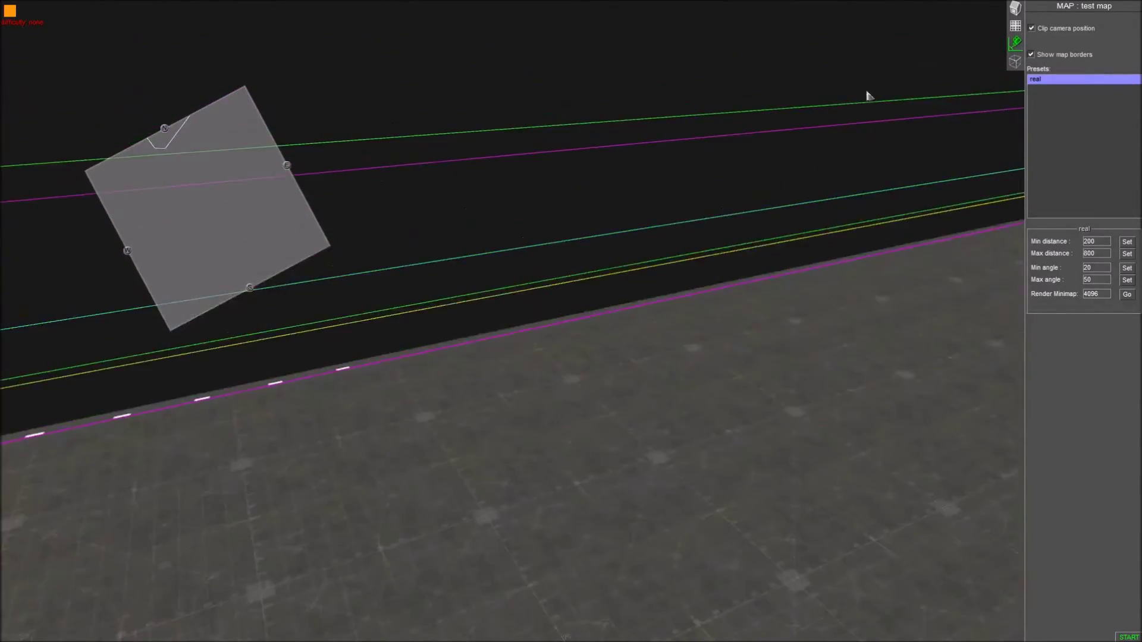
{"action": "middle_click_drag", "start_coordinate": [867, 95], "coordinate": [1045, 119]}
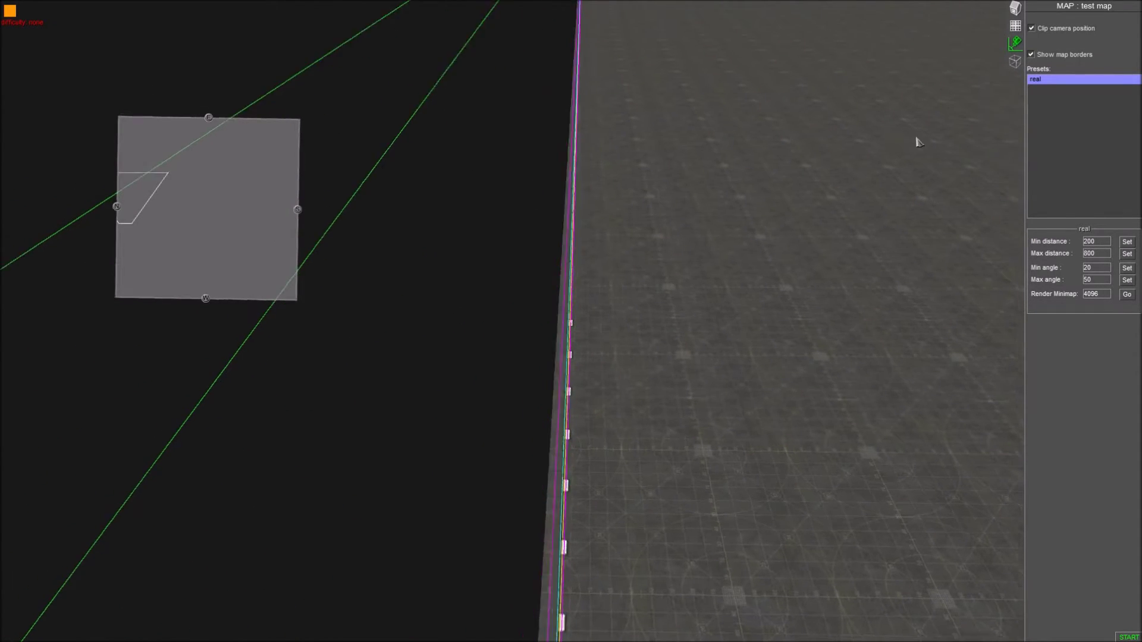
{"action": "middle_click_drag", "start_coordinate": [916, 142], "coordinate": [940, 138]}
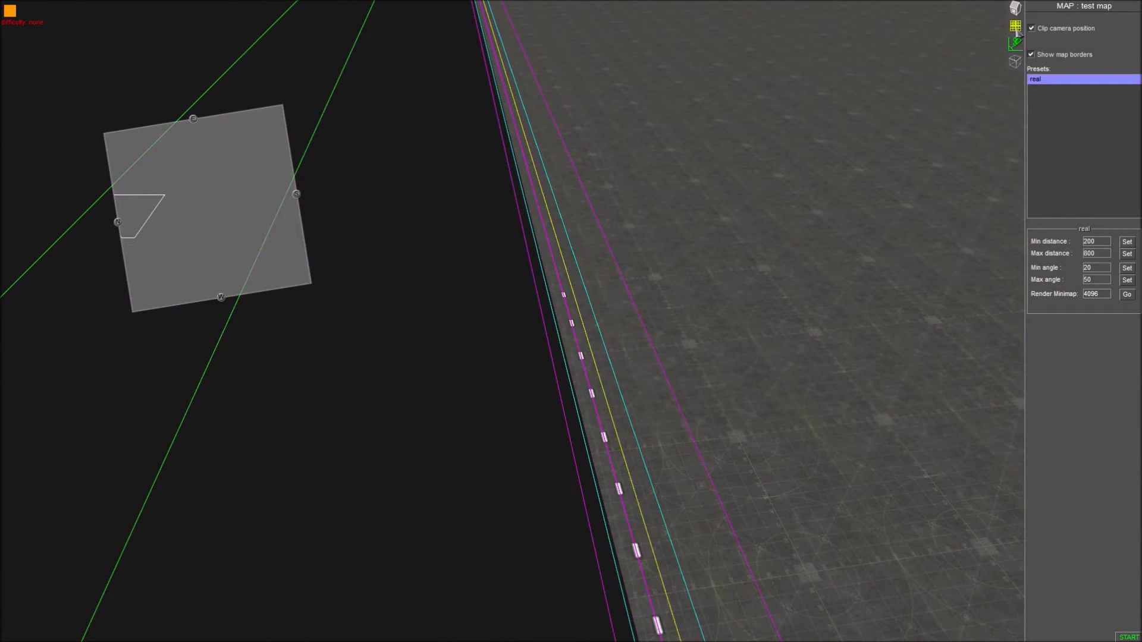
{"action": "middle_click_drag", "start_coordinate": [877, 170], "coordinate": [931, 168]}
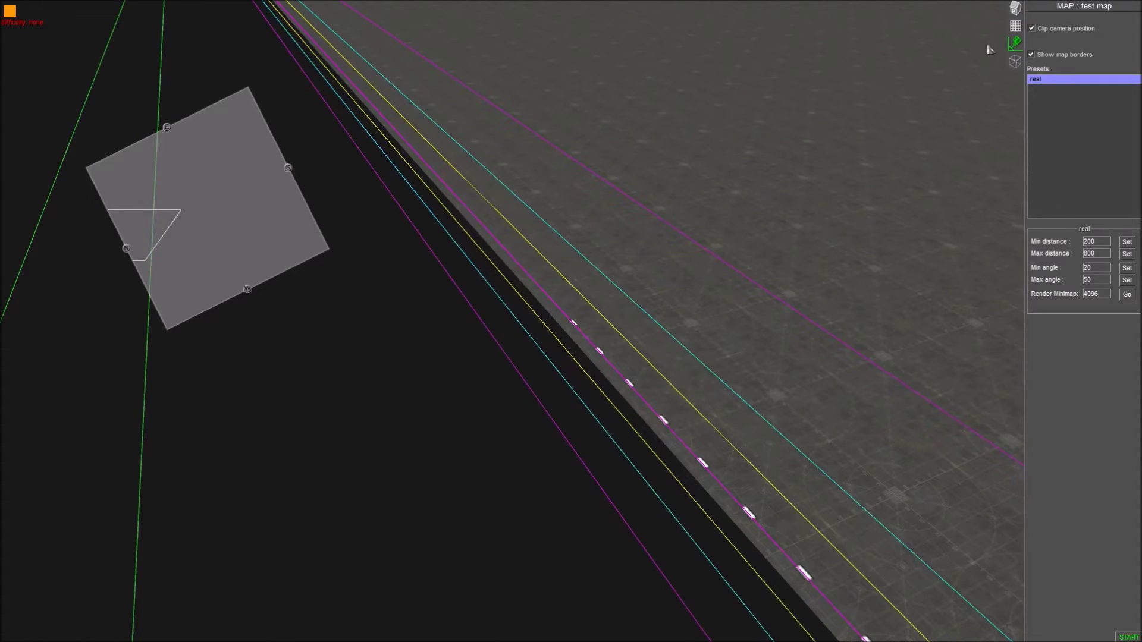
{"action": "left_click", "coordinate": [1031, 55]}
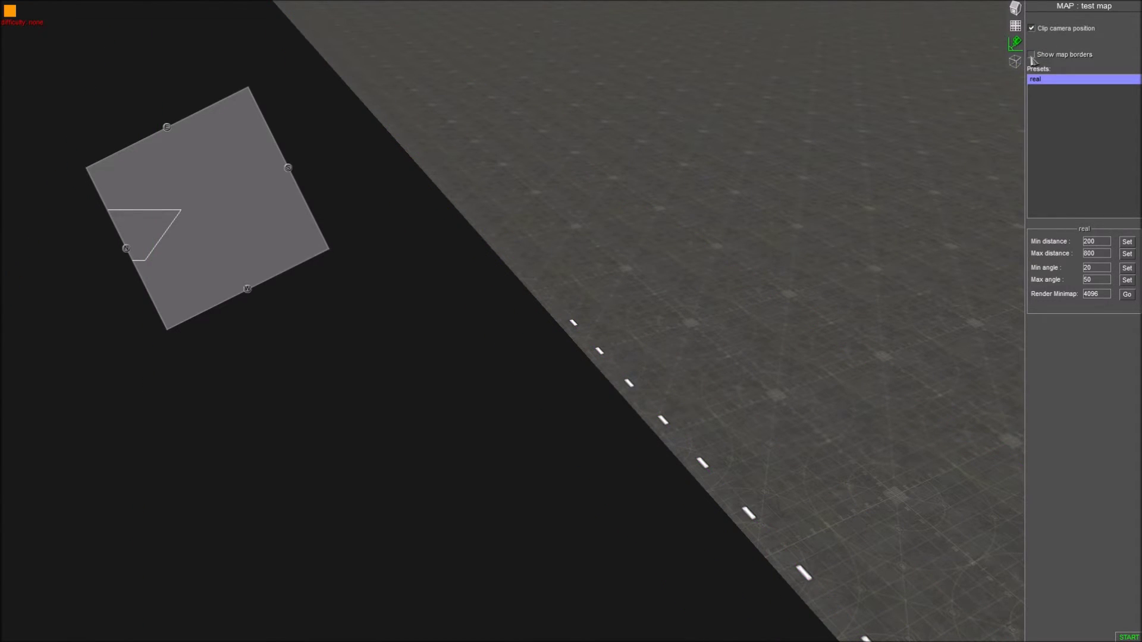
- Replace the first grid001 land texture with flowers_grass from the grass folder, and swap the two textures of the pair
{"action": "left_click", "coordinate": [1014, 66]}
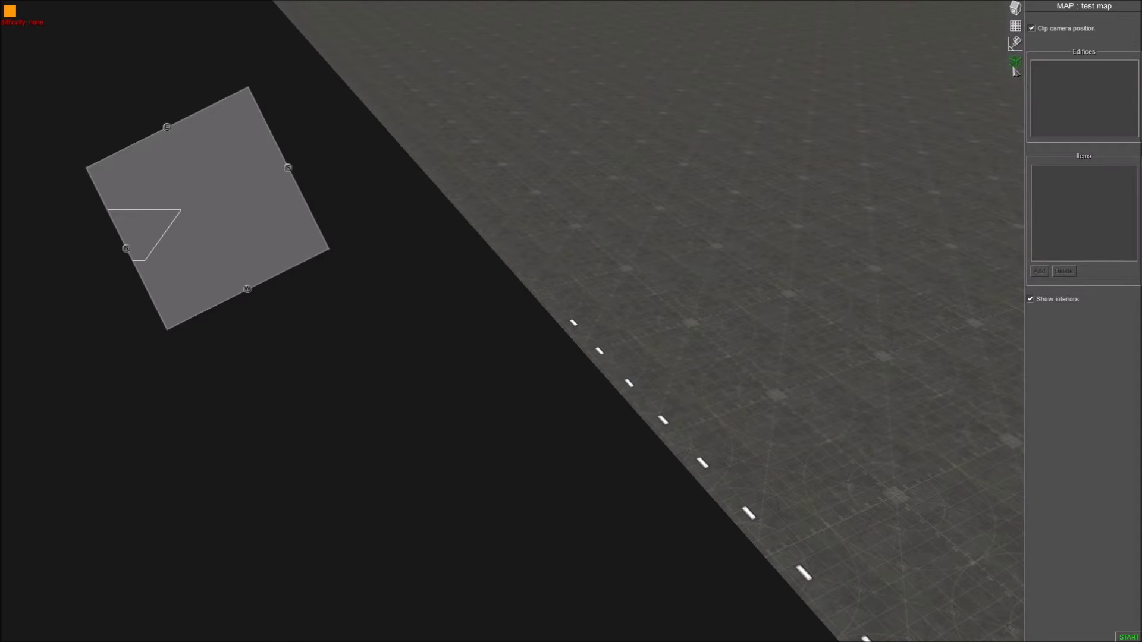
{"action": "left_click", "coordinate": [1015, 28]}
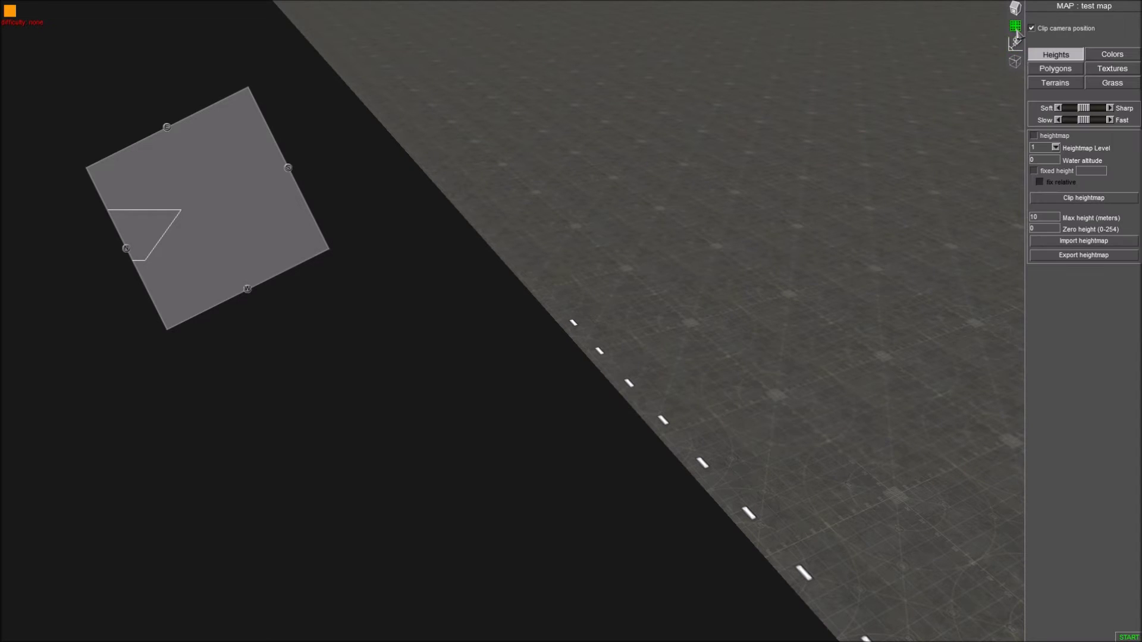
{"action": "left_click", "coordinate": [1097, 71]}
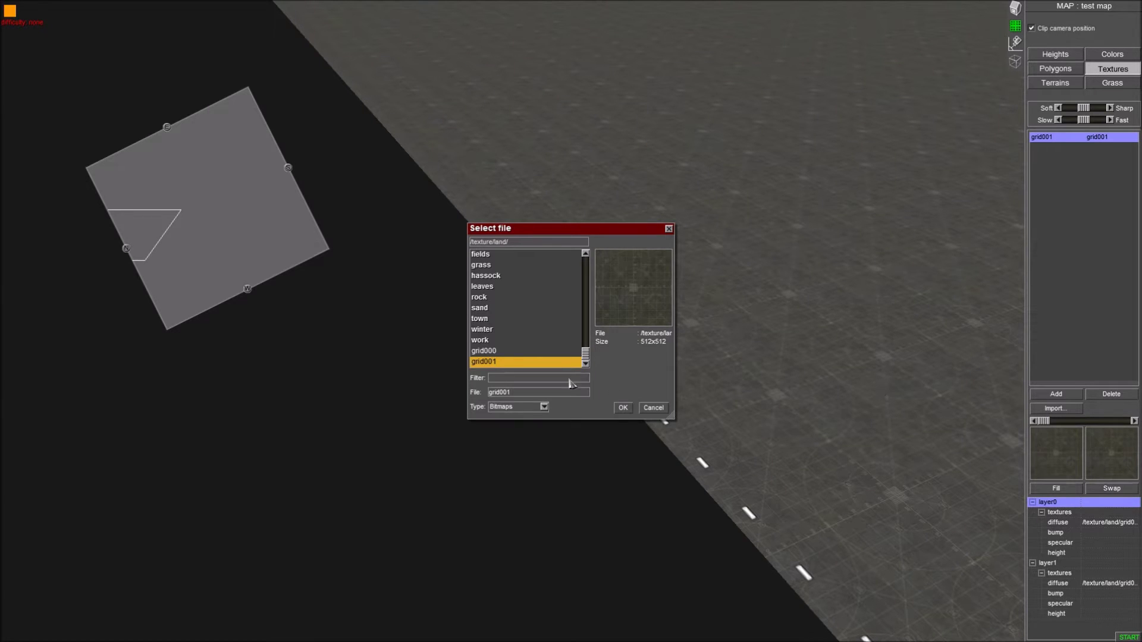
{"action": "double_click", "coordinate": [495, 265]}
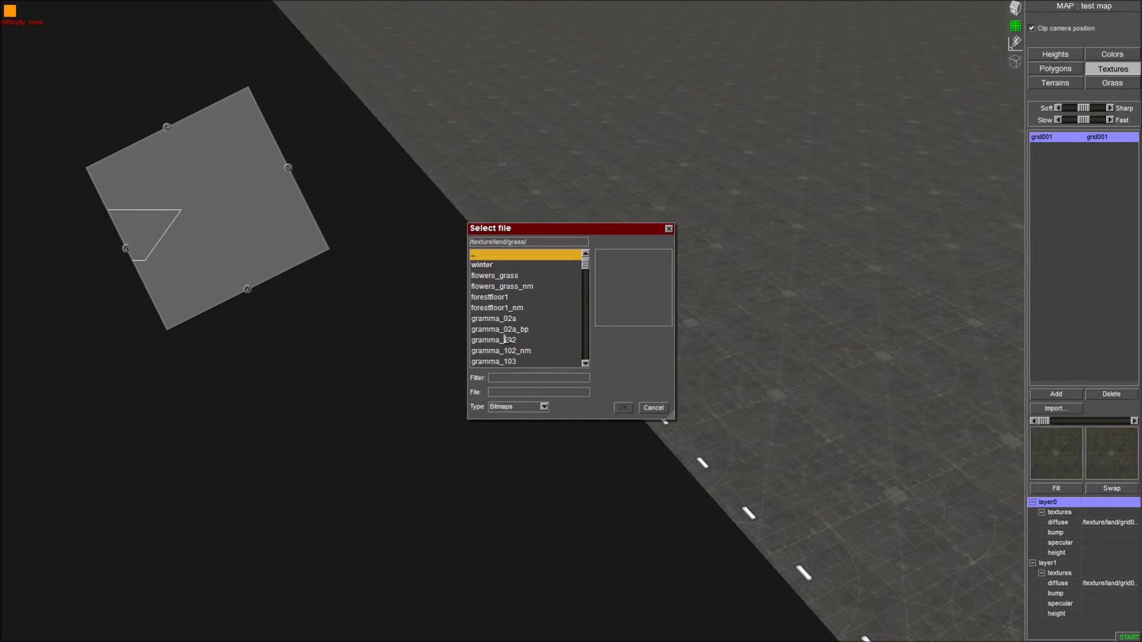
{"action": "left_click", "coordinate": [476, 289]}
{"action": "left_click", "coordinate": [517, 278]}
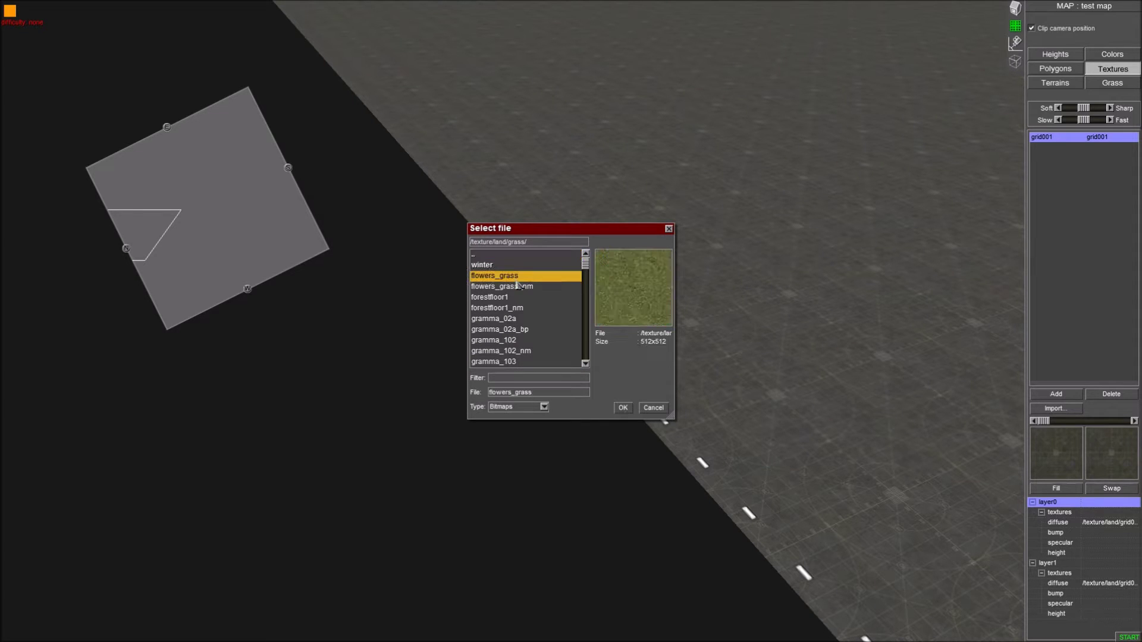
{"action": "left_click", "coordinate": [623, 408]}
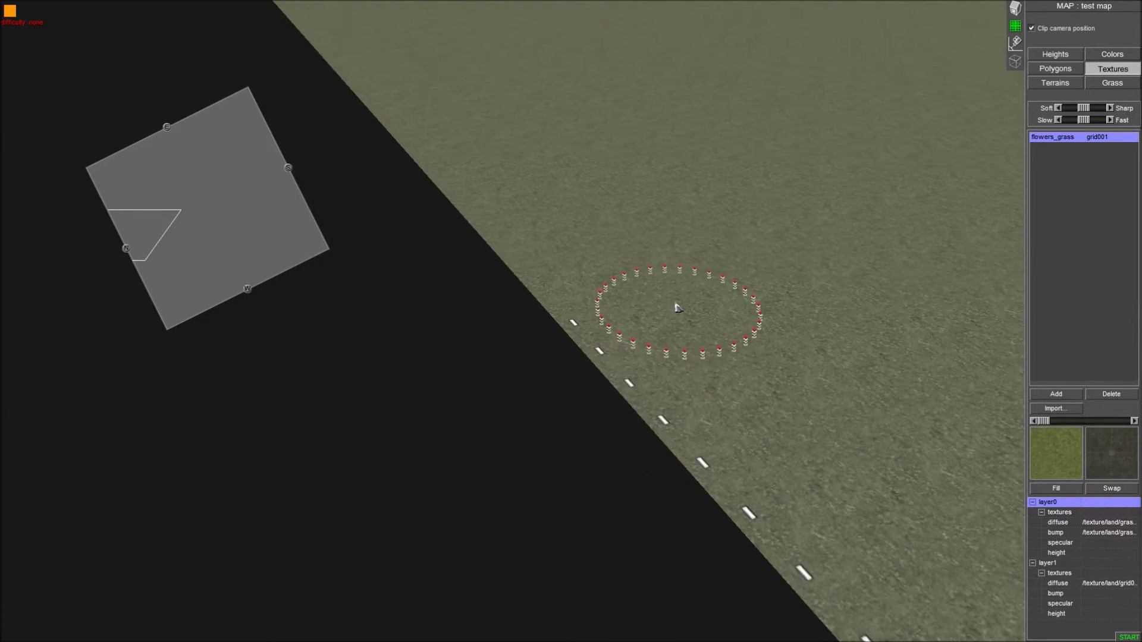
{"action": "mouse_move", "coordinate": [678, 306]}
{"action": "middle_mouse_down"}
{"action": "mouse_move", "coordinate": [708, 226]}
{"action": "mouse_move", "coordinate": [714, 262]}
{"action": "middle_mouse_up"}
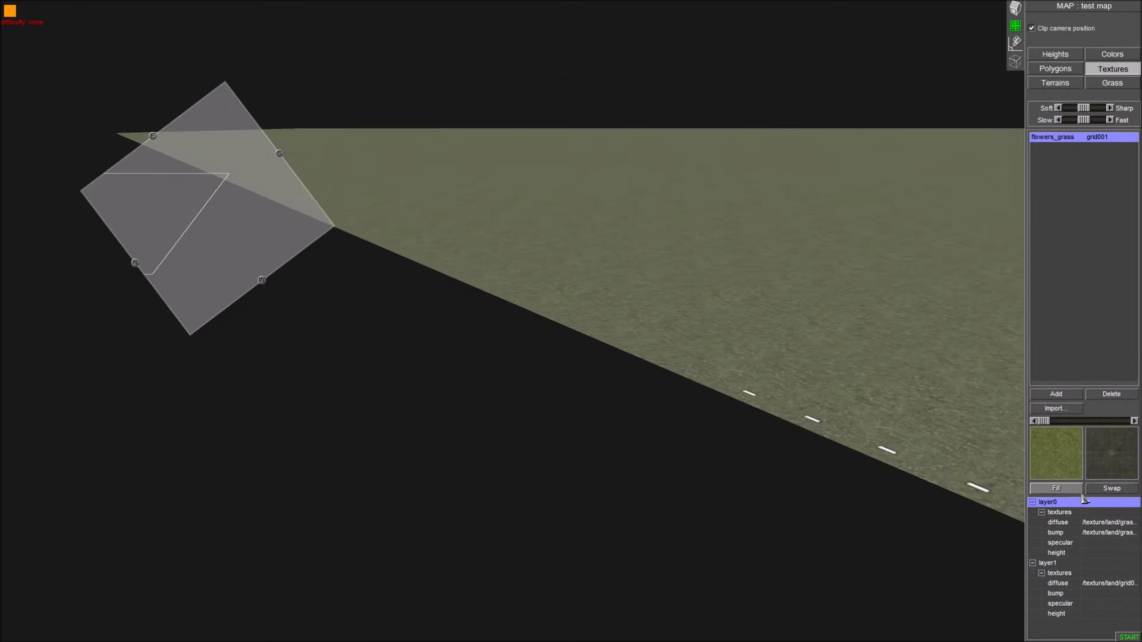
{"action": "left_click", "coordinate": [1099, 491]}
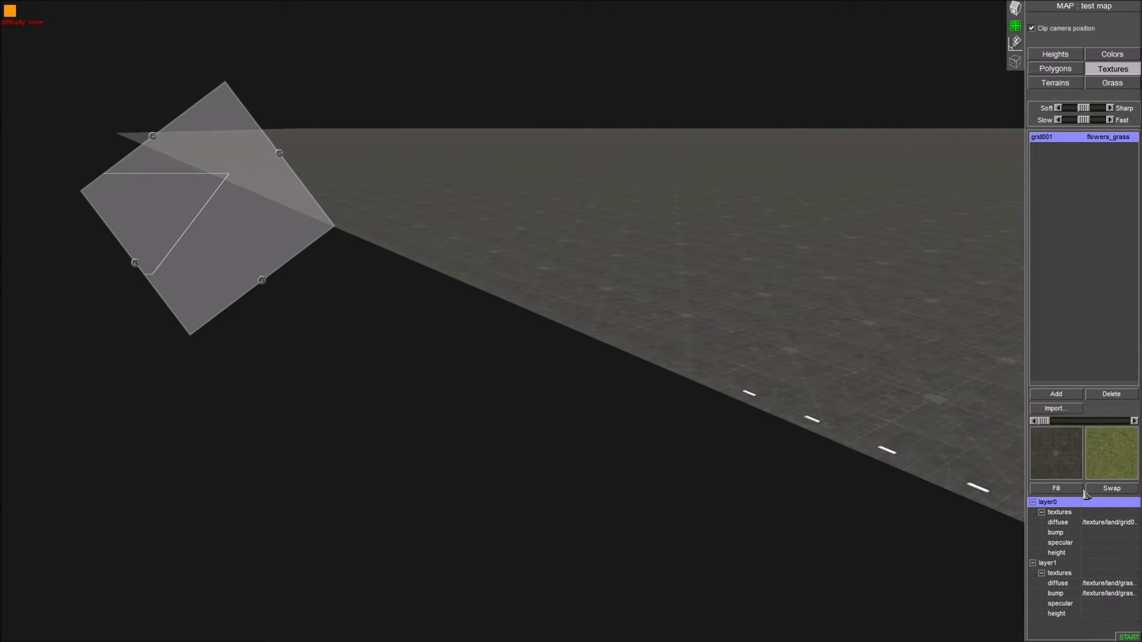
- Try painting flowers_grass patches on the grid001 terrain and erase them with the texture brush
{"action": "mouse_move", "coordinate": [716, 4]}
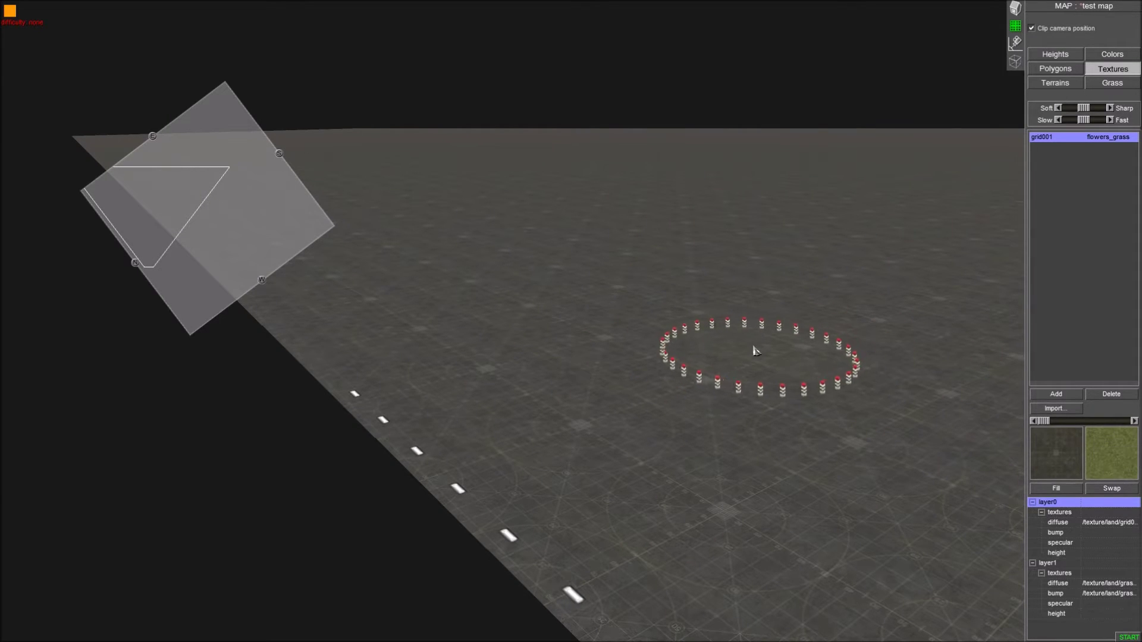
{"action": "mouse_move", "coordinate": [721, 349]}
{"action": "left_mouse_down"}
{"action": "mouse_move", "coordinate": [801, 340]}
{"action": "mouse_move", "coordinate": [734, 293]}
{"action": "mouse_move", "coordinate": [713, 383]}
{"action": "mouse_move", "coordinate": [791, 383]}
{"action": "mouse_move", "coordinate": [774, 278]}
{"action": "left_mouse_up"}
{"action": "mouse_move", "coordinate": [774, 276]}
{"action": "right_mouse_down"}
{"action": "mouse_move", "coordinate": [806, 357]}
{"action": "mouse_move", "coordinate": [834, 349]}
{"action": "mouse_move", "coordinate": [770, 362]}
{"action": "mouse_move", "coordinate": [705, 323]}
{"action": "right_mouse_up"}
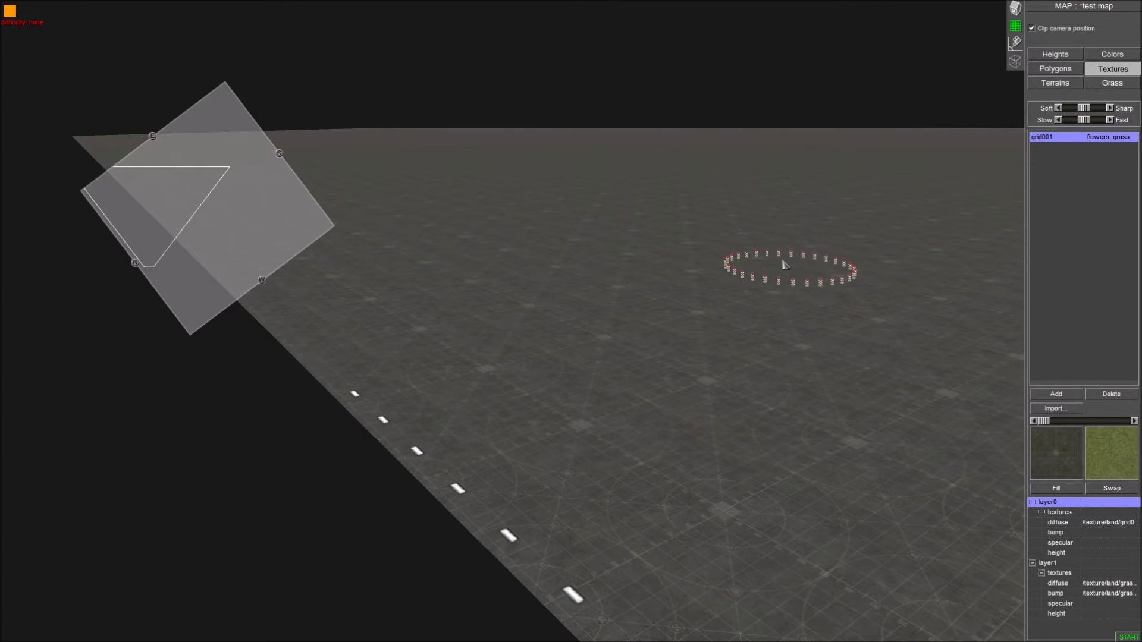
{"action": "left_click_drag", "start_coordinate": [742, 322], "coordinate": [779, 339]}
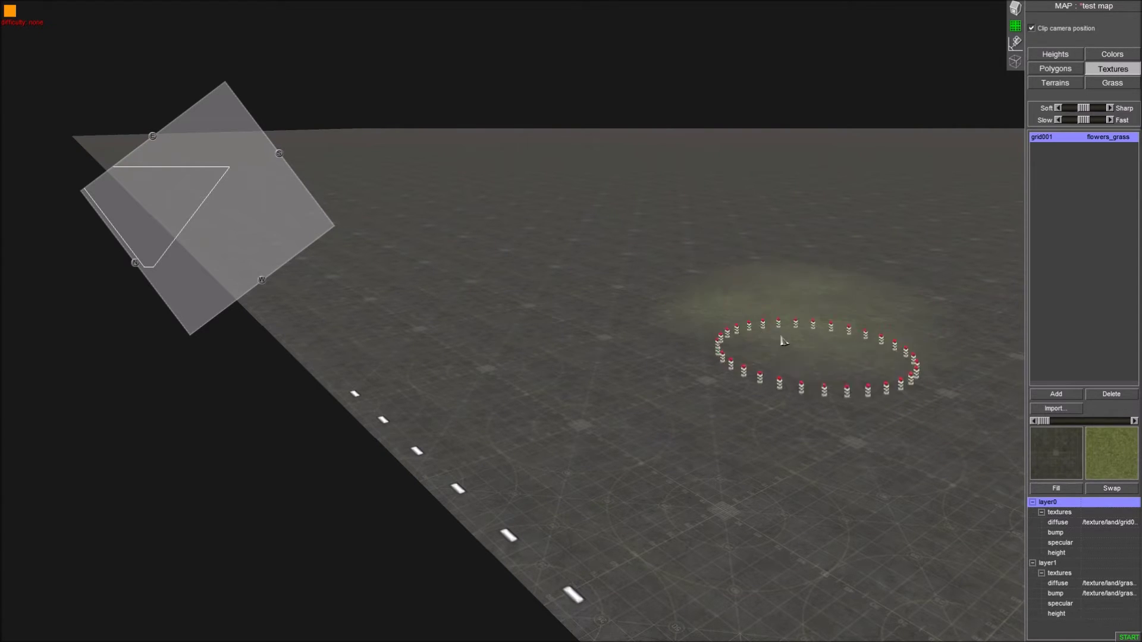
{"action": "mouse_move", "coordinate": [780, 339]}
{"action": "right_mouse_down"}
{"action": "mouse_move", "coordinate": [707, 322]}
{"action": "mouse_move", "coordinate": [793, 289]}
{"action": "mouse_move", "coordinate": [833, 351]}
{"action": "mouse_move", "coordinate": [800, 329]}
{"action": "right_mouse_up"}
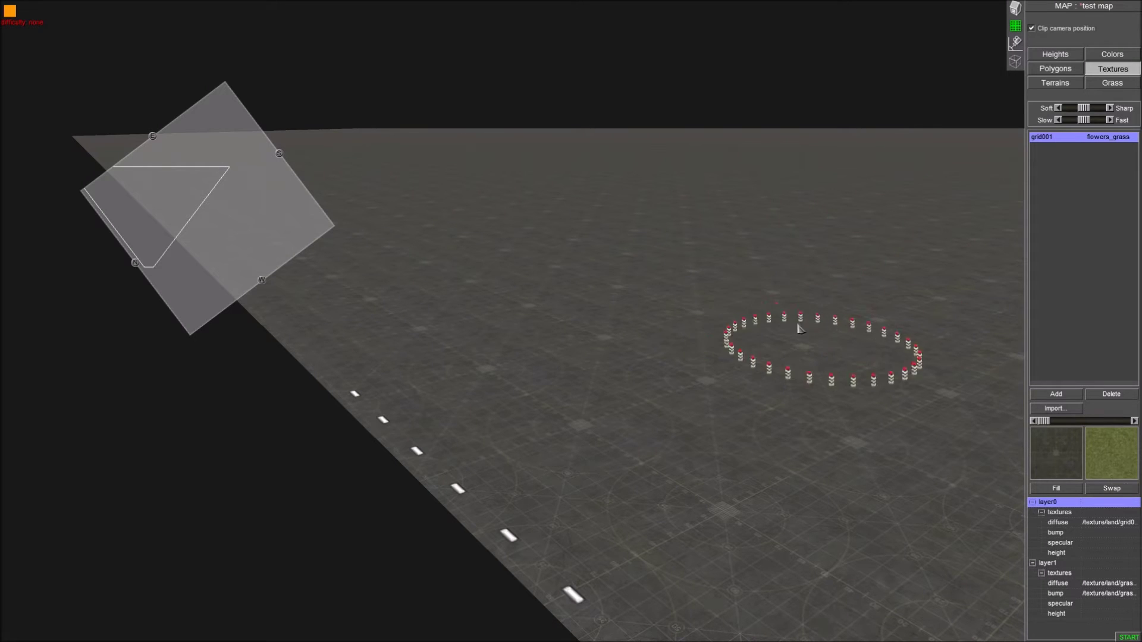
- Raise the texture brush speed towards Fast and paint a flowers_grass patch on the terrain near the map edge
{"action": "middle_click_drag", "start_coordinate": [837, 260], "coordinate": [897, 298]}
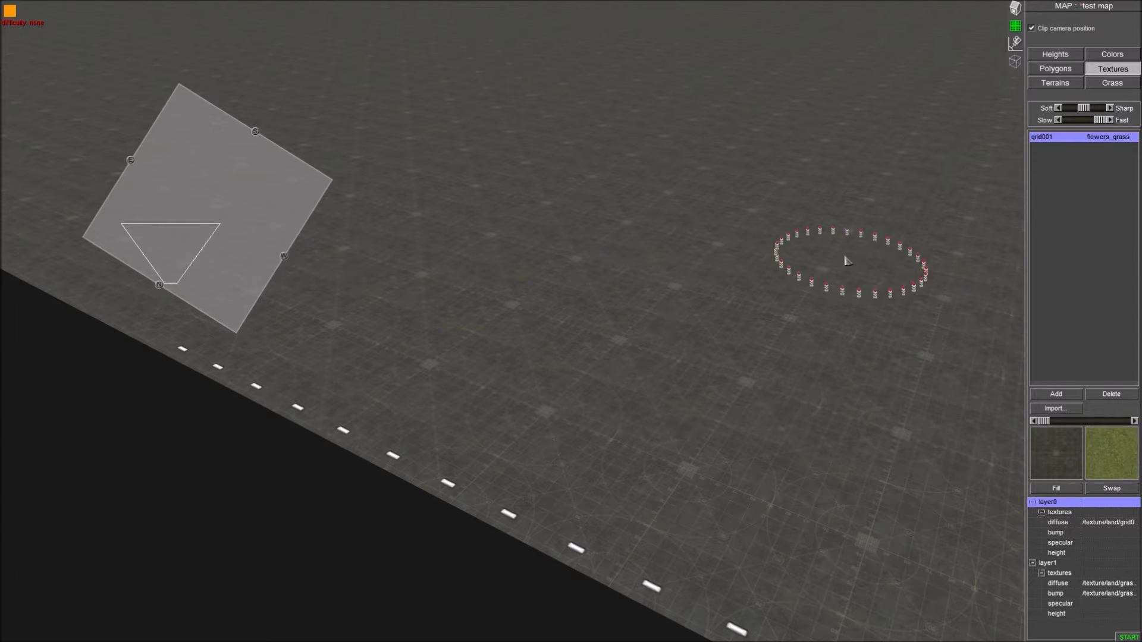
{"action": "left_click_drag", "start_coordinate": [731, 325], "coordinate": [743, 302]}
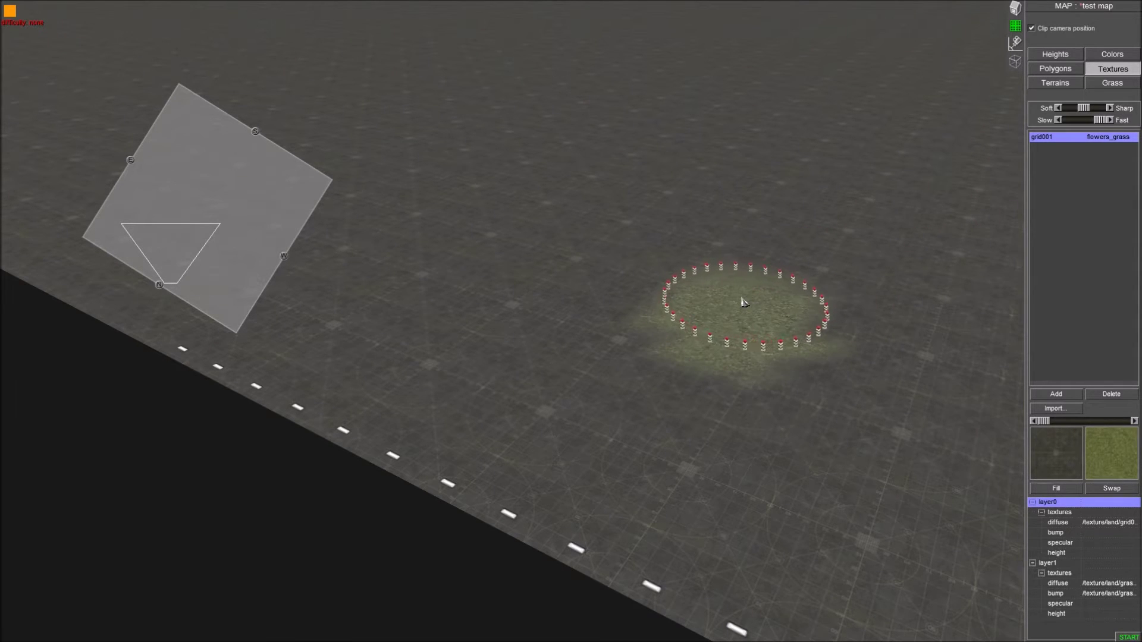
- Try out softer and sharper texture brush settings by painting several flowers_grass patches across the grid001 terrain
{"action": "mouse_move", "coordinate": [1141, 156]}
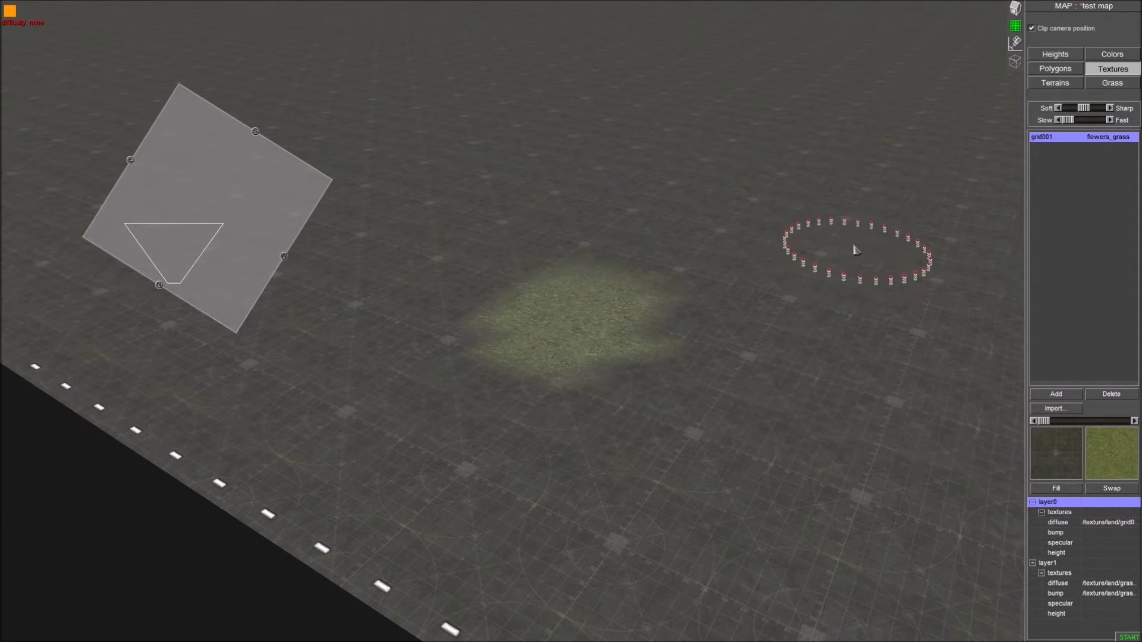
{"action": "mouse_move", "coordinate": [845, 241]}
{"action": "left_mouse_down"}
{"action": "mouse_move", "coordinate": [853, 269]}
{"action": "mouse_move", "coordinate": [886, 252]}
{"action": "mouse_move", "coordinate": [851, 231]}
{"action": "mouse_move", "coordinate": [827, 251]}
{"action": "left_mouse_up"}
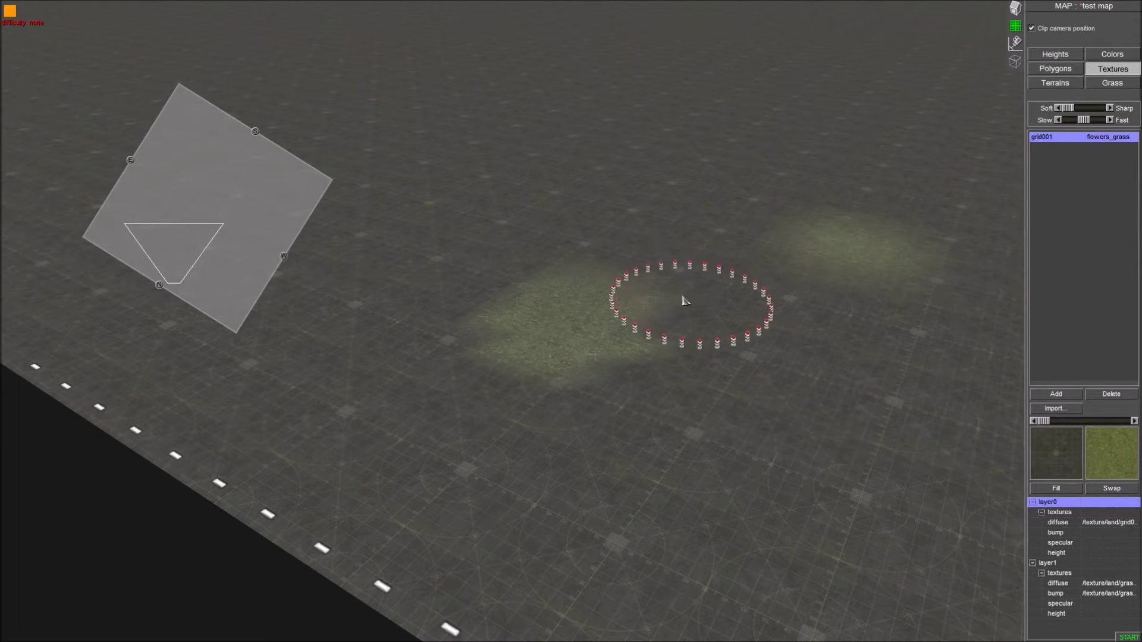
{"action": "mouse_move", "coordinate": [684, 301]}
{"action": "left_mouse_down"}
{"action": "mouse_move", "coordinate": [578, 260]}
{"action": "mouse_move", "coordinate": [581, 316]}
{"action": "mouse_move", "coordinate": [776, 314]}
{"action": "mouse_move", "coordinate": [934, 223]}
{"action": "mouse_move", "coordinate": [827, 249]}
{"action": "mouse_move", "coordinate": [862, 260]}
{"action": "mouse_move", "coordinate": [815, 243]}
{"action": "mouse_move", "coordinate": [665, 241]}
{"action": "left_mouse_up"}
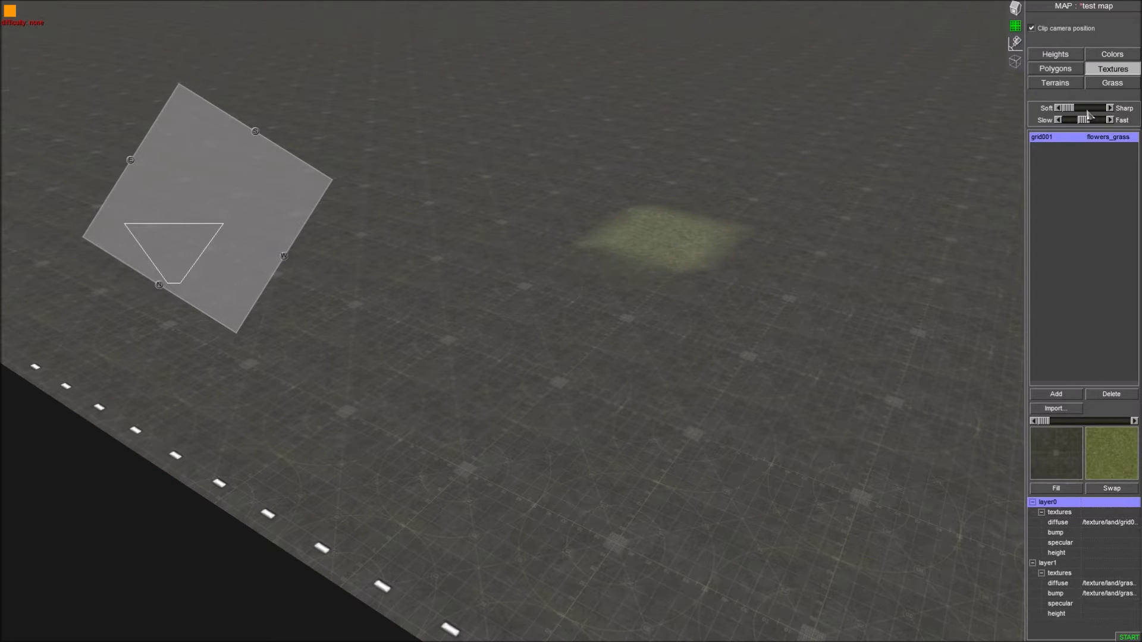
{"action": "left_click_drag", "start_coordinate": [1084, 111], "coordinate": [1102, 109]}
{"action": "mouse_move", "coordinate": [721, 415]}
{"action": "left_mouse_down"}
{"action": "mouse_move", "coordinate": [744, 421]}
{"action": "mouse_move", "coordinate": [812, 372]}
{"action": "mouse_move", "coordinate": [783, 453]}
{"action": "mouse_move", "coordinate": [584, 395]}
{"action": "mouse_move", "coordinate": [547, 365]}
{"action": "mouse_move", "coordinate": [515, 385]}
{"action": "mouse_move", "coordinate": [583, 109]}
{"action": "mouse_move", "coordinate": [637, 156]}
{"action": "mouse_move", "coordinate": [612, 109]}
{"action": "mouse_move", "coordinate": [681, 126]}
{"action": "left_mouse_up"}
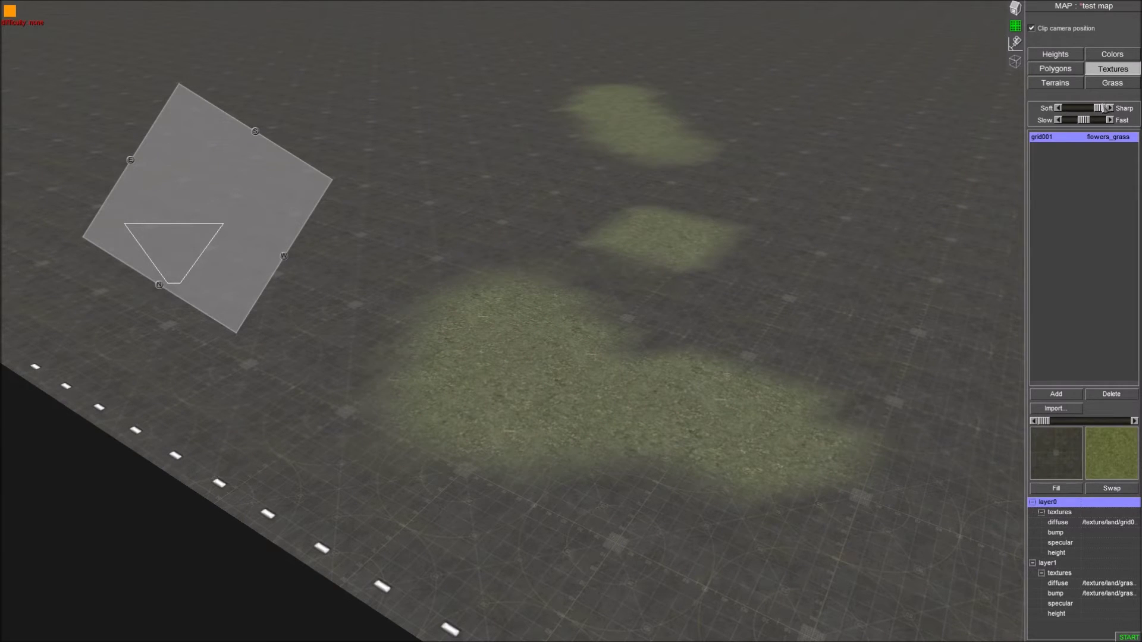
{"action": "left_click_drag", "start_coordinate": [914, 107], "coordinate": [876, 119]}
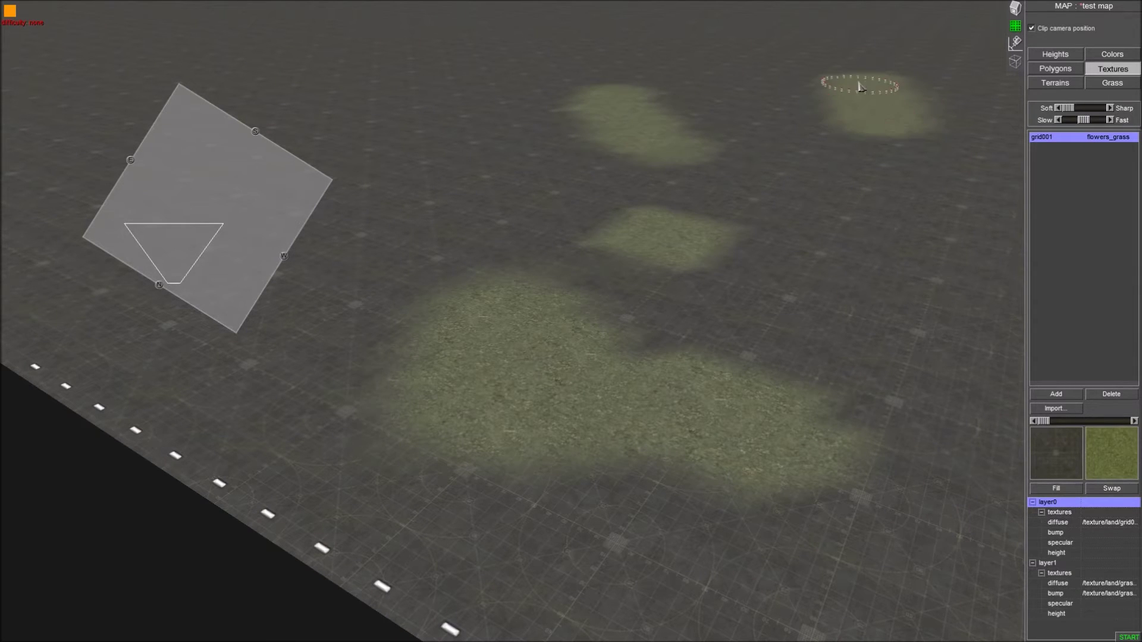
- Erase the flowers_grass patches with the texture brush to restore the plain grid001 terrain
{"action": "mouse_move", "coordinate": [967, 2]}
{"action": "mouse_move", "coordinate": [768, 299]}
{"action": "right_mouse_down"}
{"action": "mouse_move", "coordinate": [683, 272]}
{"action": "mouse_move", "coordinate": [733, 262]}
{"action": "mouse_move", "coordinate": [651, 355]}
{"action": "right_mouse_up"}
{"action": "mouse_move", "coordinate": [663, 640]}
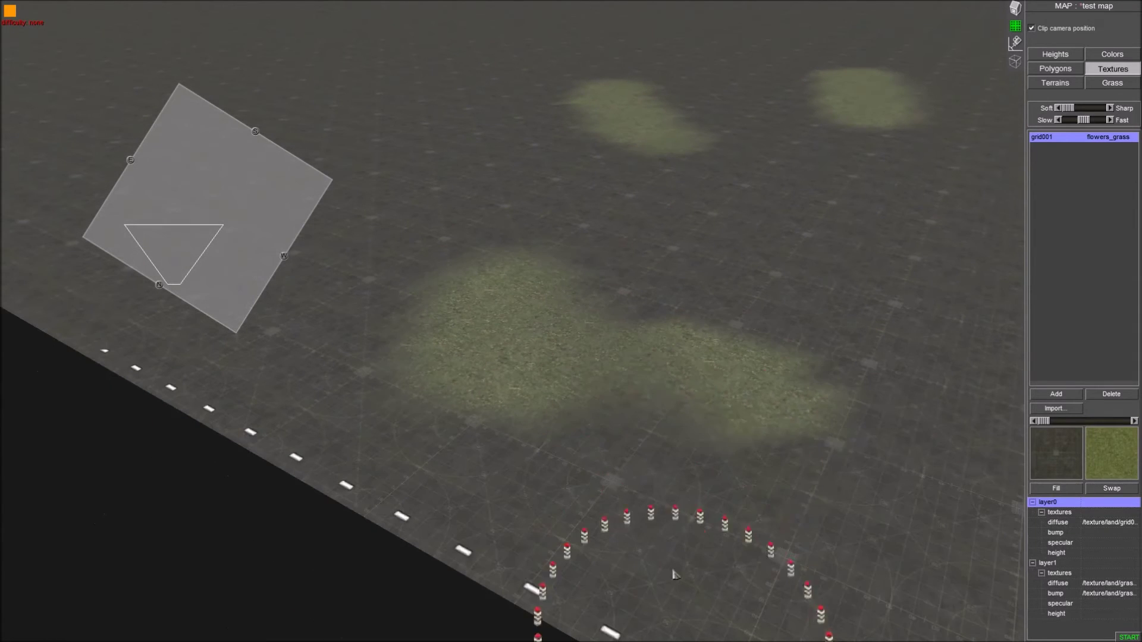
{"action": "right_click_drag", "start_coordinate": [743, 446], "coordinate": [723, 349]}
{"action": "mouse_move", "coordinate": [726, 353]}
{"action": "left_mouse_down"}
{"action": "mouse_move", "coordinate": [746, 360]}
{"action": "mouse_move", "coordinate": [616, 433]}
{"action": "mouse_move", "coordinate": [439, 315]}
{"action": "mouse_move", "coordinate": [365, 421]}
{"action": "mouse_move", "coordinate": [529, 312]}
{"action": "mouse_move", "coordinate": [580, 297]}
{"action": "mouse_move", "coordinate": [583, 254]}
{"action": "mouse_move", "coordinate": [642, 84]}
{"action": "left_mouse_up"}
{"action": "mouse_move", "coordinate": [584, 3]}
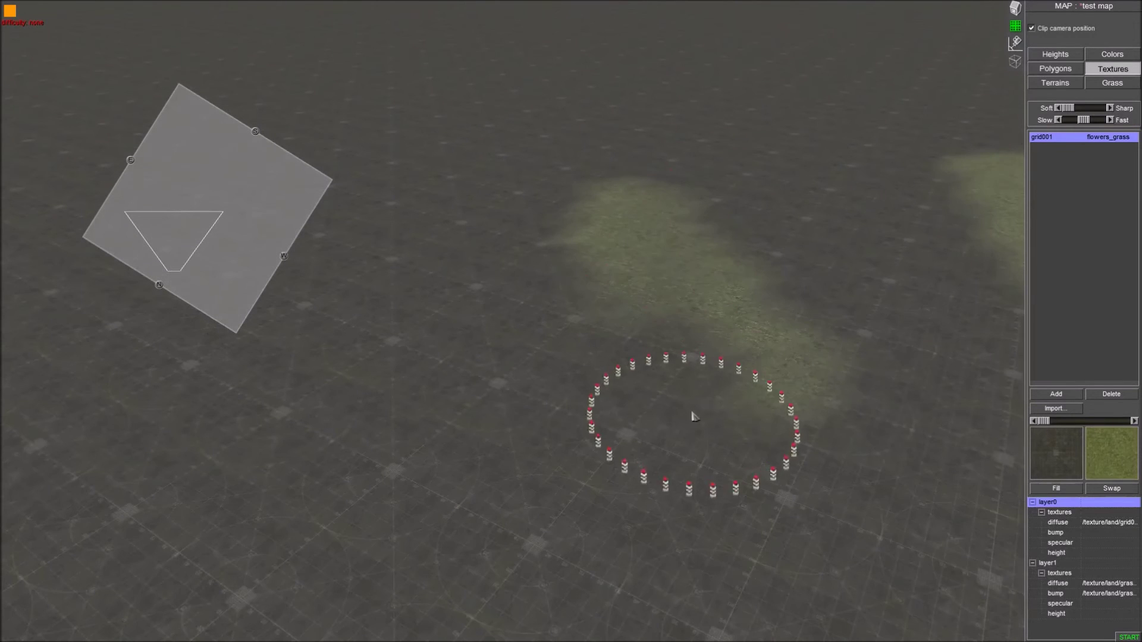
{"action": "right_click_drag", "start_coordinate": [690, 415], "coordinate": [719, 337]}
{"action": "mouse_move", "coordinate": [720, 339]}
{"action": "left_mouse_down"}
{"action": "mouse_move", "coordinate": [809, 365]}
{"action": "mouse_move", "coordinate": [606, 316]}
{"action": "mouse_move", "coordinate": [670, 265]}
{"action": "mouse_move", "coordinate": [667, 242]}
{"action": "mouse_move", "coordinate": [622, 236]}
{"action": "mouse_move", "coordinate": [579, 257]}
{"action": "mouse_move", "coordinate": [848, 288]}
{"action": "left_mouse_up"}
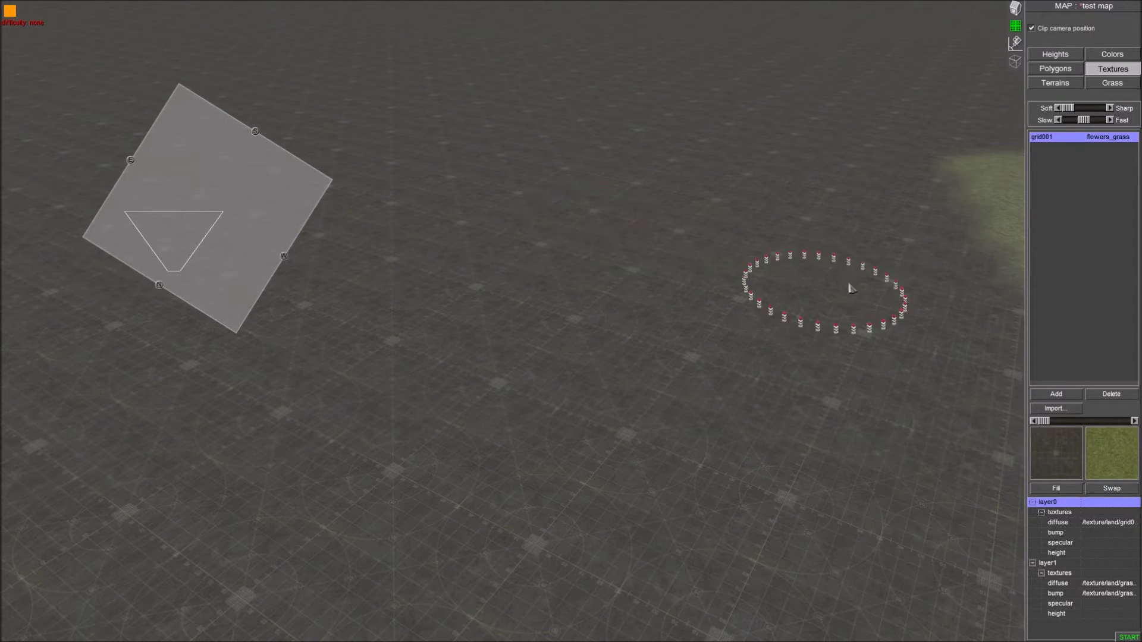
{"action": "mouse_move", "coordinate": [1141, 292]}
{"action": "mouse_move", "coordinate": [824, 326]}
{"action": "left_mouse_down"}
{"action": "mouse_move", "coordinate": [787, 172]}
{"action": "mouse_move", "coordinate": [783, 191]}
{"action": "mouse_move", "coordinate": [759, 166]}
{"action": "mouse_move", "coordinate": [785, 224]}
{"action": "mouse_move", "coordinate": [829, 210]}
{"action": "mouse_move", "coordinate": [845, 236]}
{"action": "left_mouse_up"}
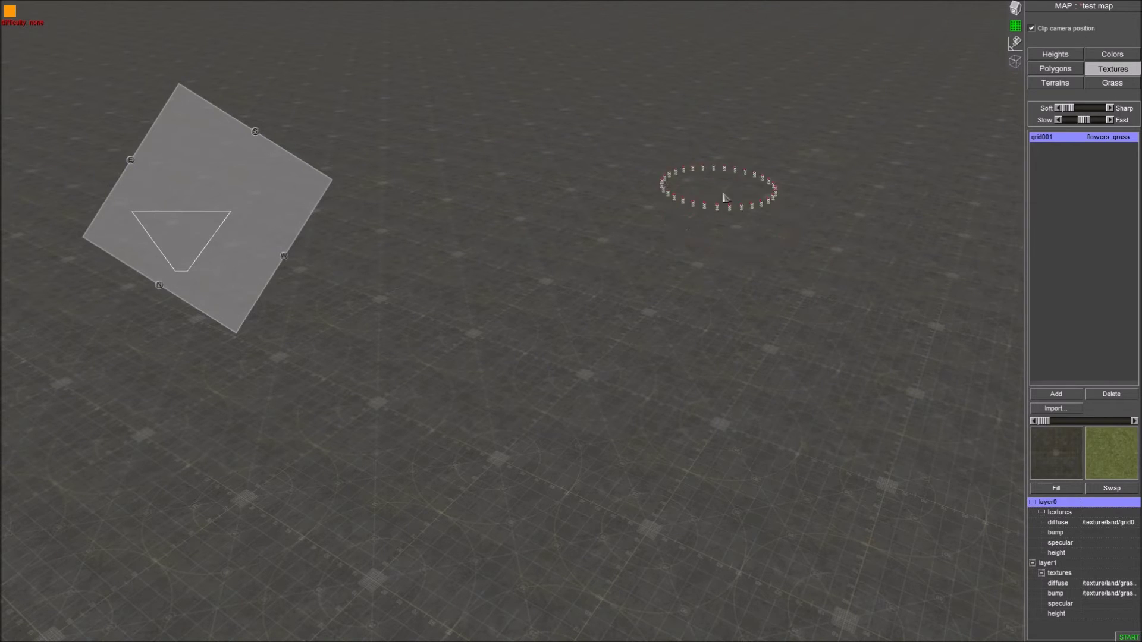
- Look through the grass and fields texture folders for a replacement for flowers_grass
{"action": "left_click", "coordinate": [1117, 466]}
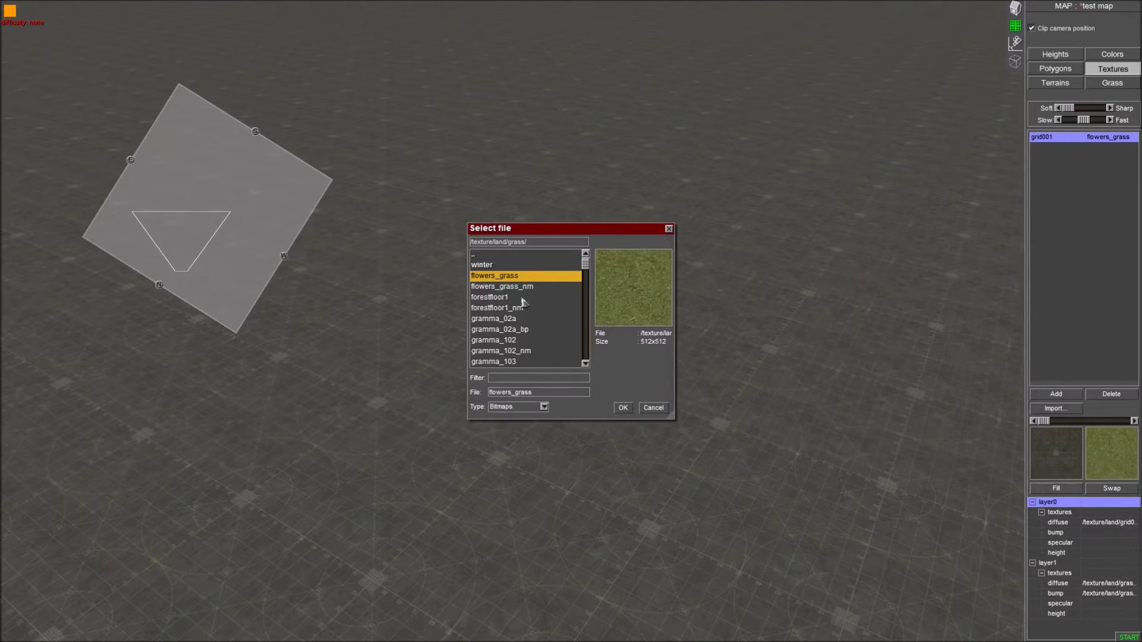
{"action": "left_click", "coordinate": [522, 289]}
{"action": "double_click", "coordinate": [475, 254]}
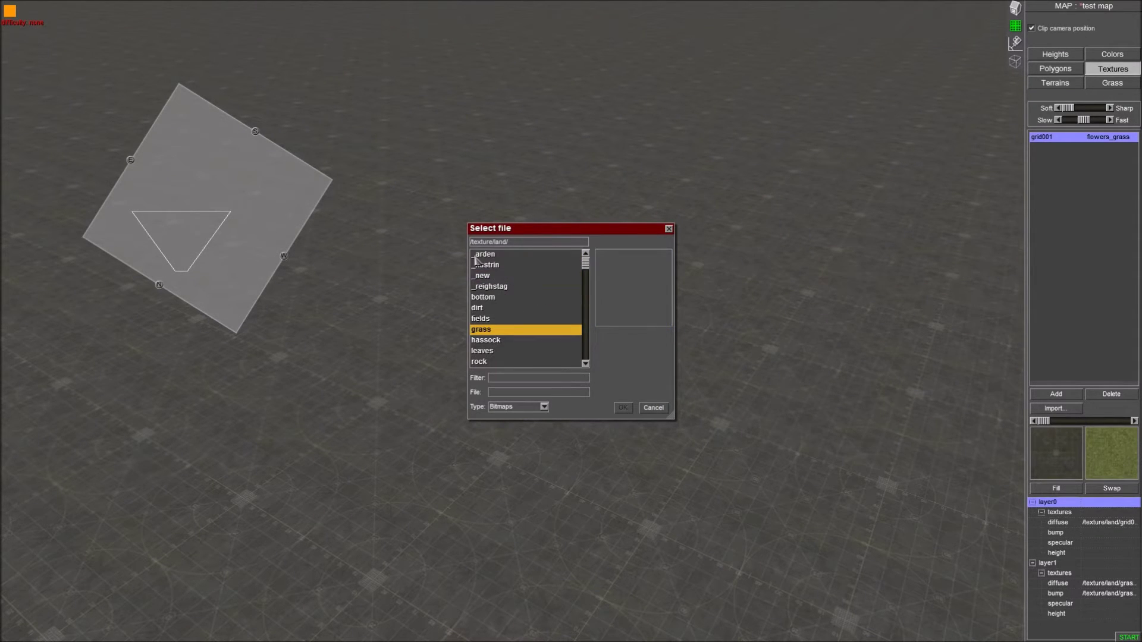
{"action": "scroll", "coordinate": [476, 336], "scroll_direction": "down", "scroll_amount": 1}
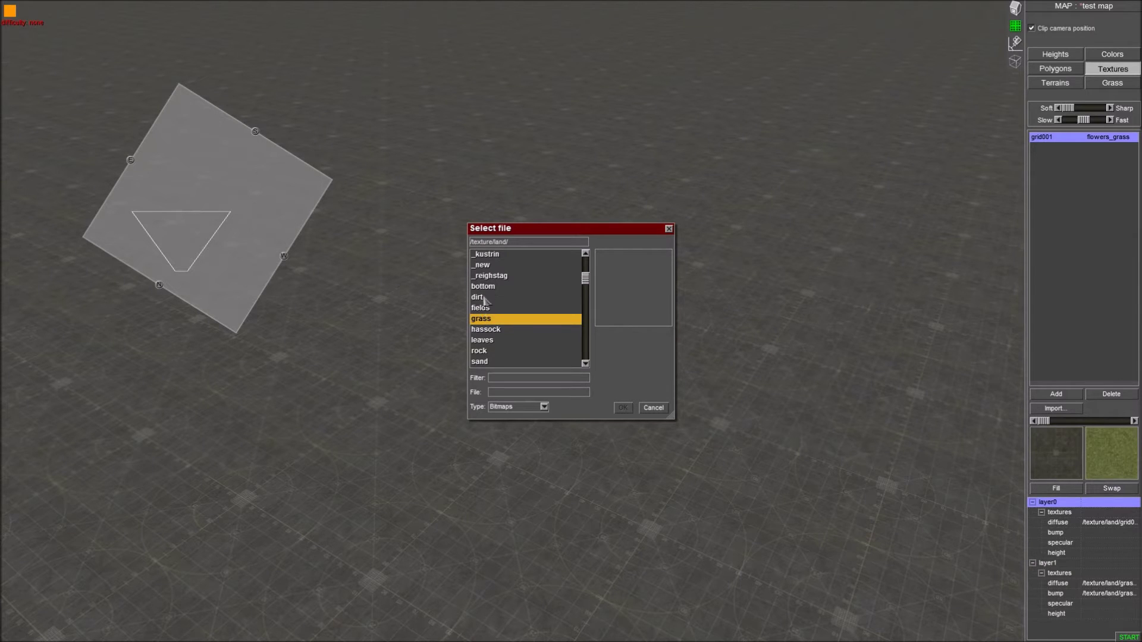
{"action": "double_click", "coordinate": [483, 309]}
{"action": "scroll", "coordinate": [489, 303], "scroll_direction": "down", "scroll_amount": 15}
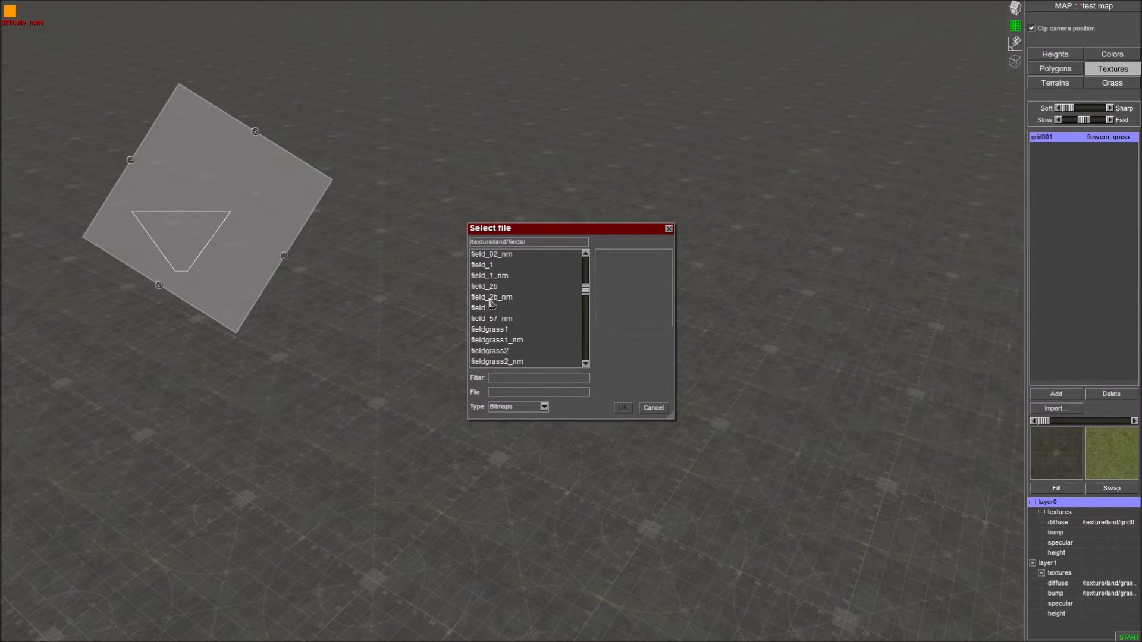
{"action": "left_click", "coordinate": [491, 299]}
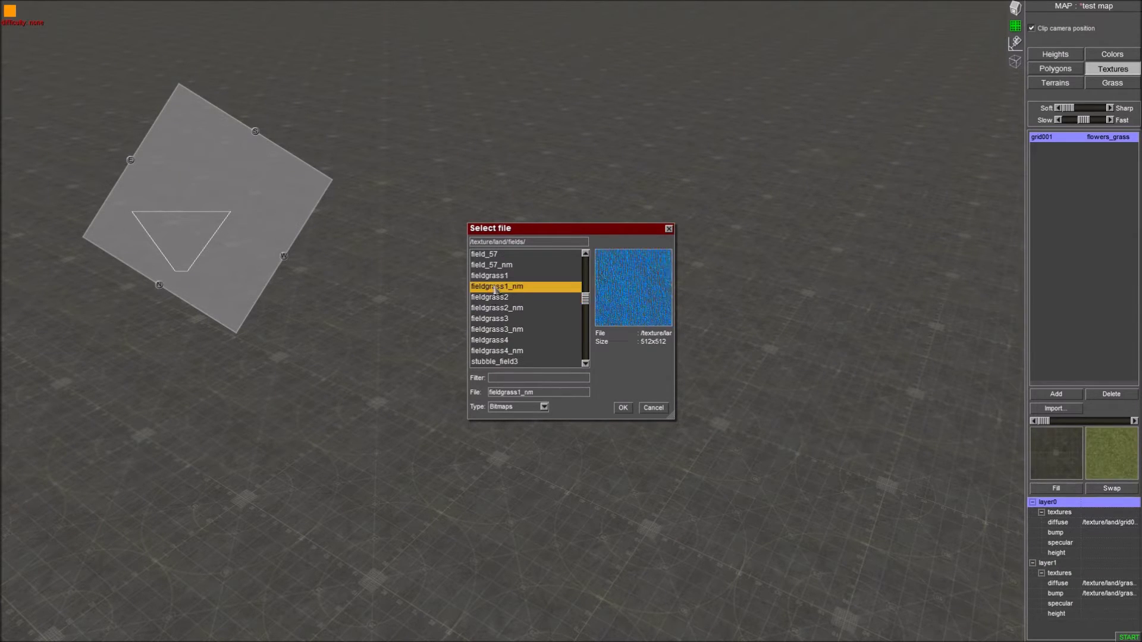
{"action": "scroll", "coordinate": [500, 265], "scroll_direction": "up", "scroll_amount": 10}
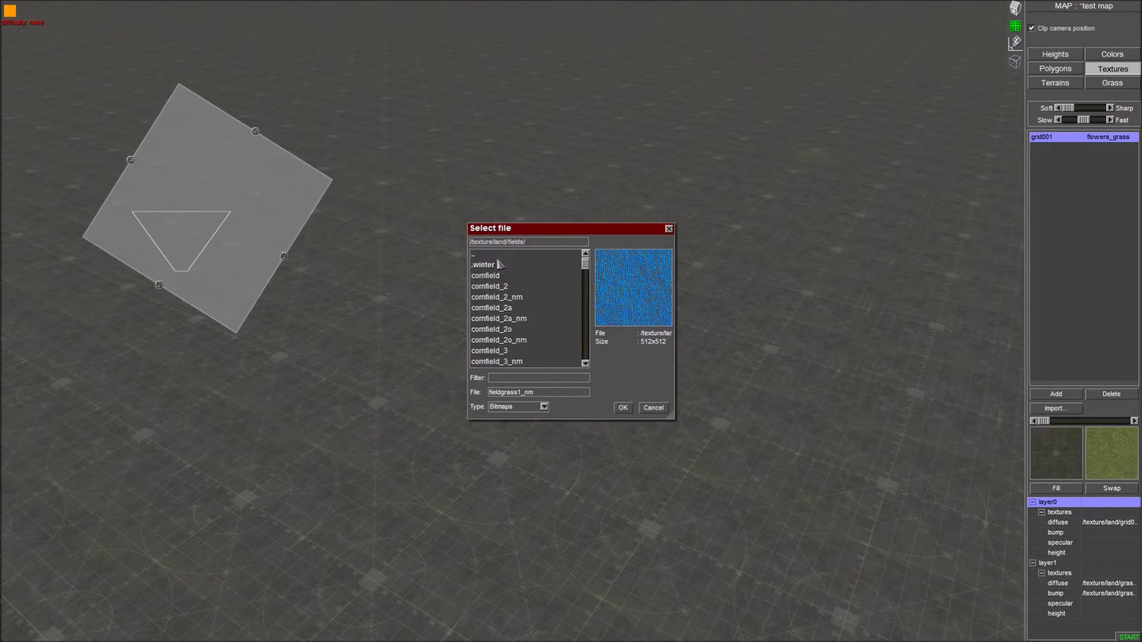
- Preview the textures in the leaves folder and replace flowers_grass with needle_2
{"action": "double_click", "coordinate": [497, 255]}
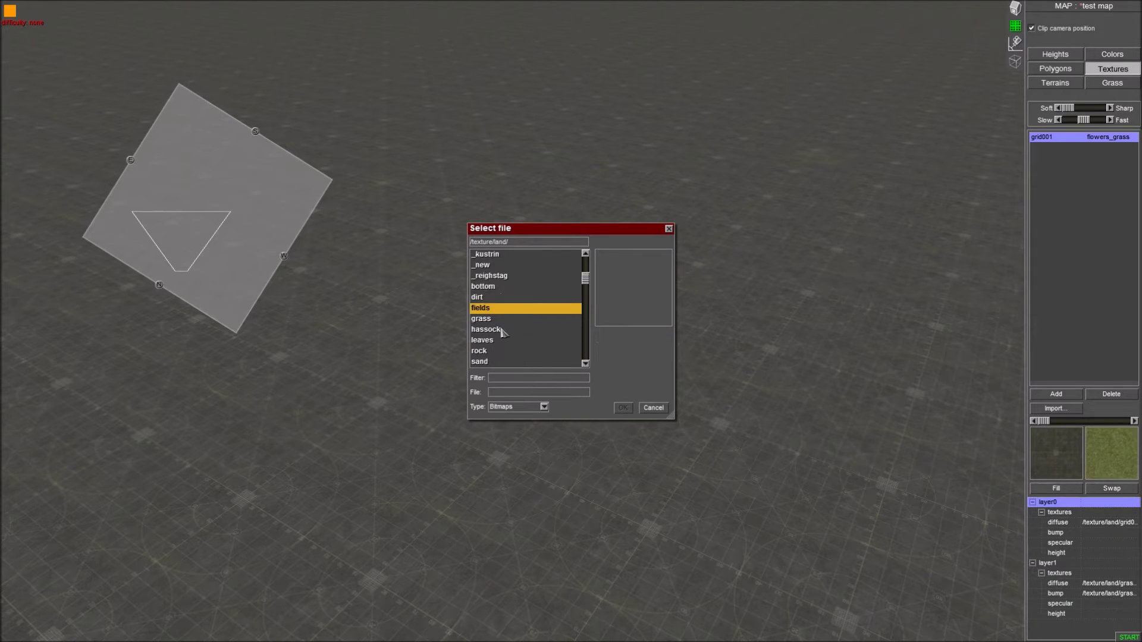
{"action": "scroll", "coordinate": [501, 337], "scroll_direction": "down", "scroll_amount": 1}
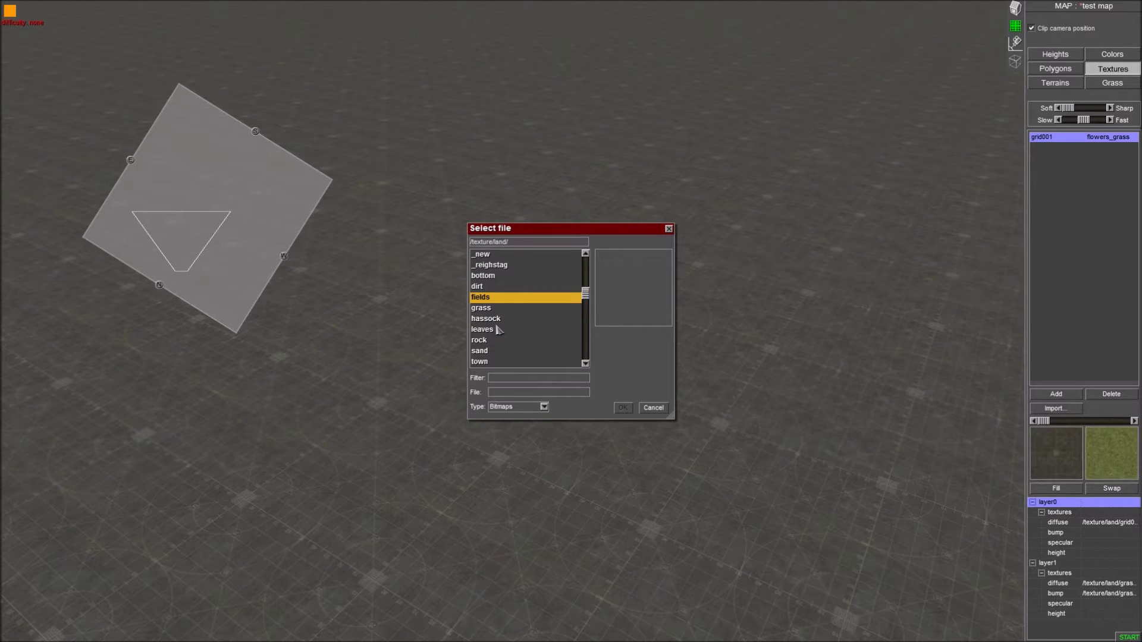
{"action": "scroll", "coordinate": [497, 333], "scroll_direction": "down", "scroll_amount": 3}
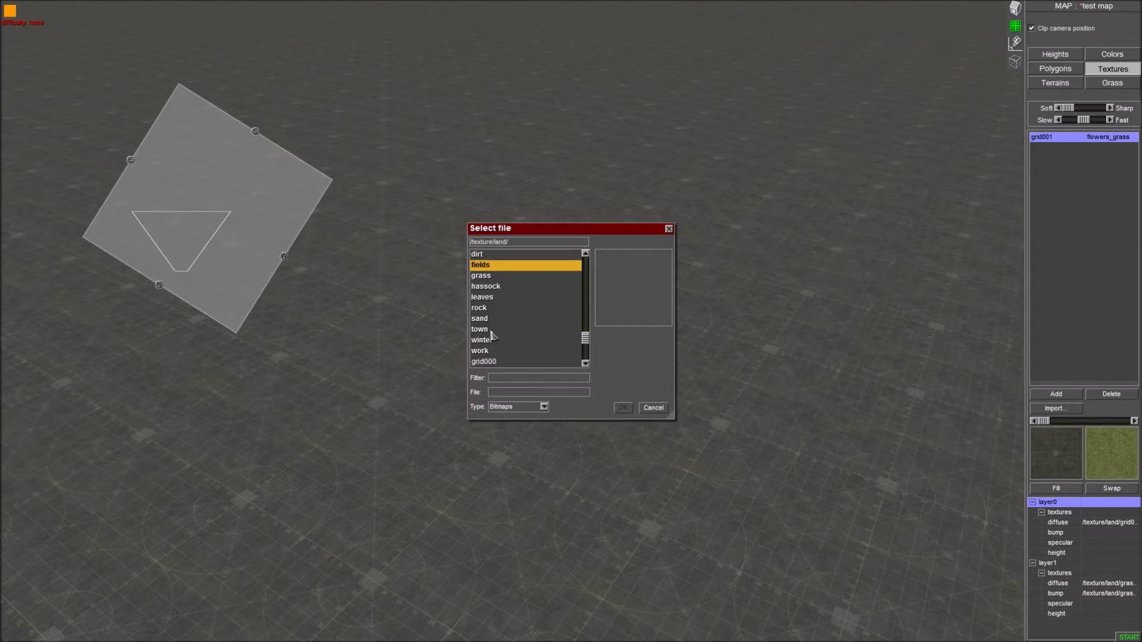
{"action": "double_click", "coordinate": [480, 297]}
{"action": "left_click", "coordinate": [504, 278]}
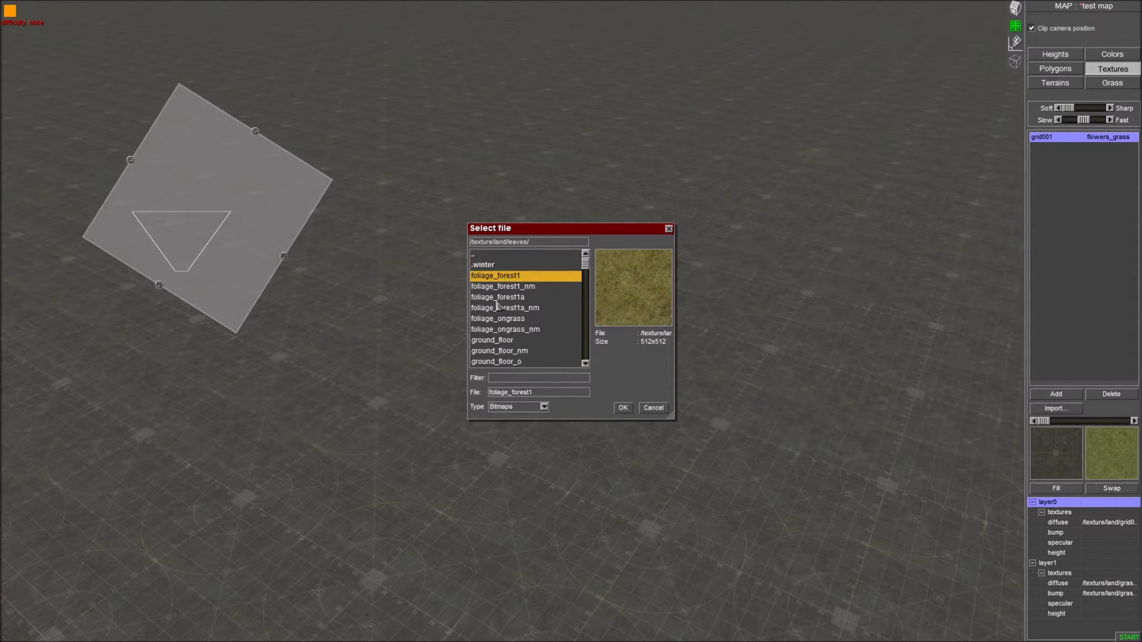
{"action": "left_click", "coordinate": [497, 301]}
{"action": "left_click", "coordinate": [494, 330]}
{"action": "left_click", "coordinate": [494, 344]}
{"action": "left_click", "coordinate": [493, 353]}
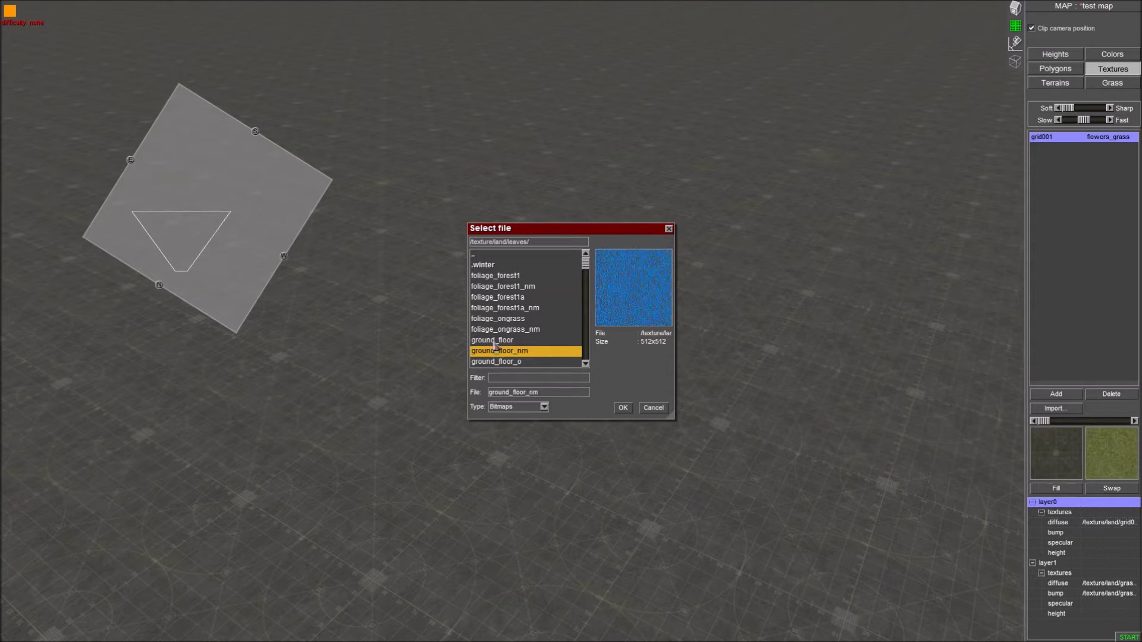
{"action": "scroll", "coordinate": [498, 341], "scroll_direction": "down", "scroll_amount": 2}
{"action": "left_click", "coordinate": [498, 329]}
{"action": "left_click", "coordinate": [497, 341]}
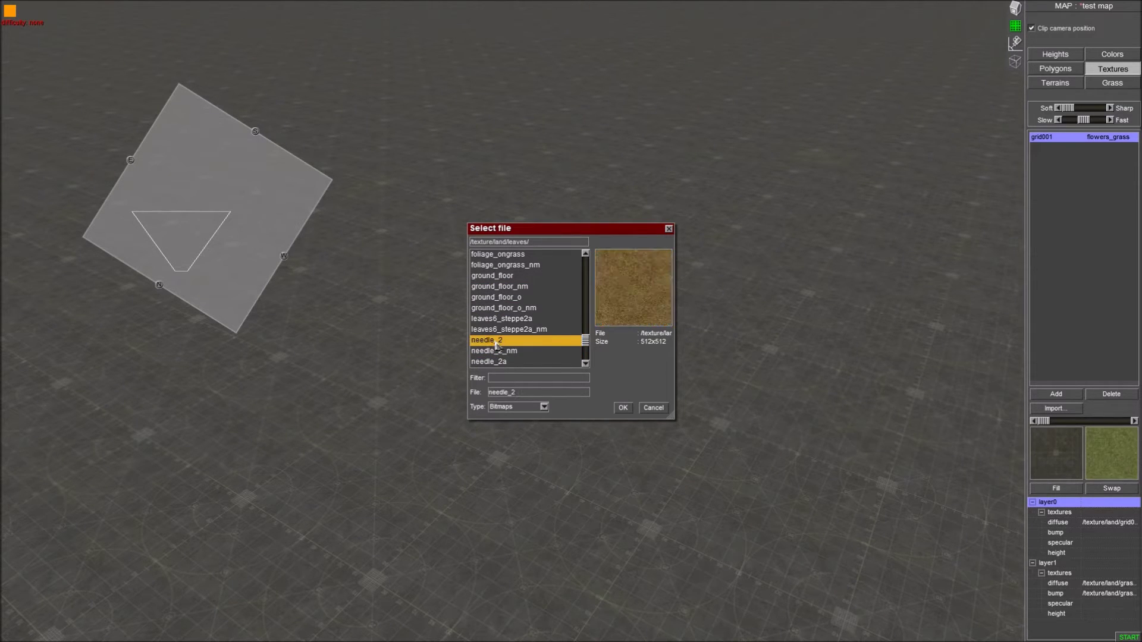
{"action": "left_click", "coordinate": [622, 407]}
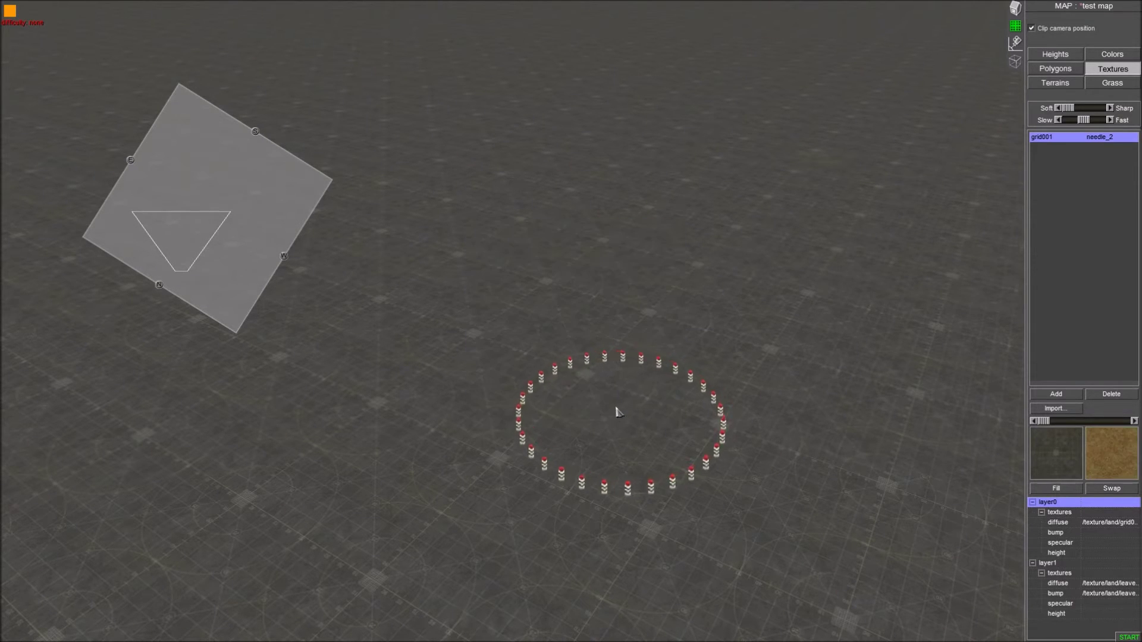
- Try painting a needle_2 patch on the terrain and erase it, leaving the pair's grid001 texture as it is
{"action": "mouse_move", "coordinate": [614, 411]}
{"action": "left_mouse_down"}
{"action": "mouse_move", "coordinate": [623, 399]}
{"action": "mouse_move", "coordinate": [575, 336]}
{"action": "left_mouse_up"}
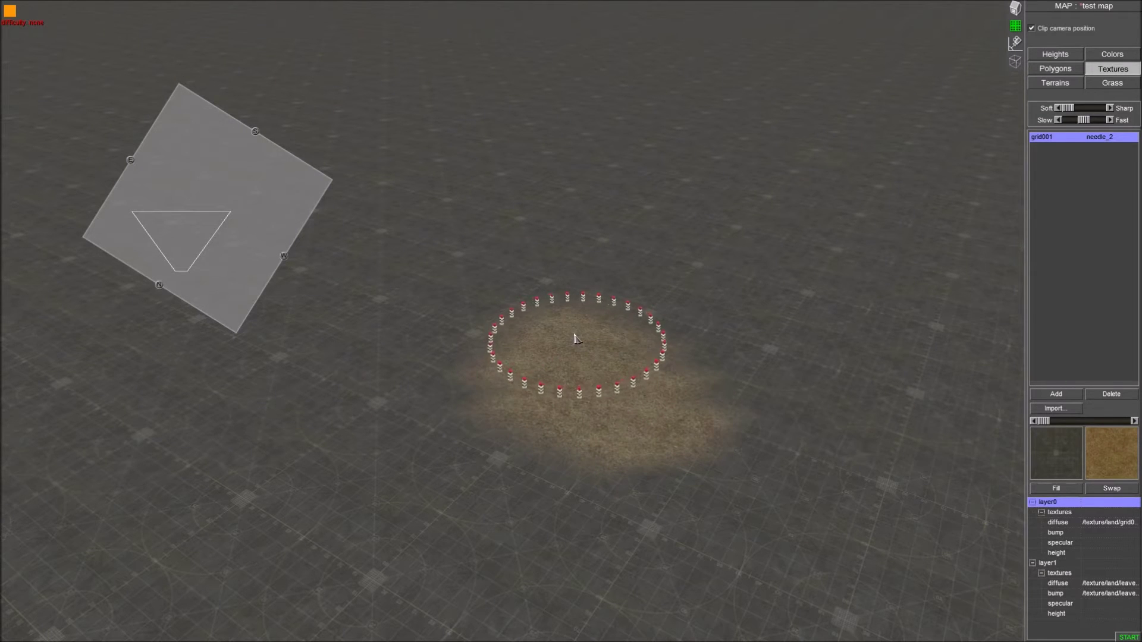
{"action": "mouse_move", "coordinate": [596, 417]}
{"action": "right_mouse_down"}
{"action": "mouse_move", "coordinate": [679, 424]}
{"action": "mouse_move", "coordinate": [564, 404]}
{"action": "mouse_move", "coordinate": [653, 342]}
{"action": "mouse_move", "coordinate": [613, 346]}
{"action": "mouse_move", "coordinate": [696, 288]}
{"action": "right_mouse_up"}
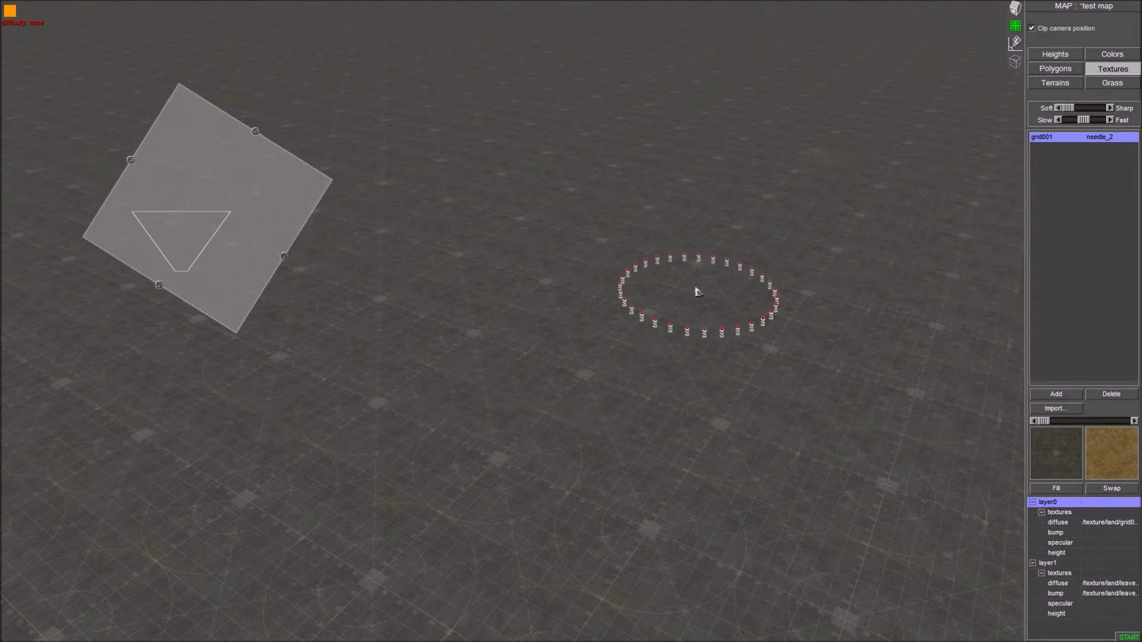
{"action": "left_click", "coordinate": [1049, 460]}
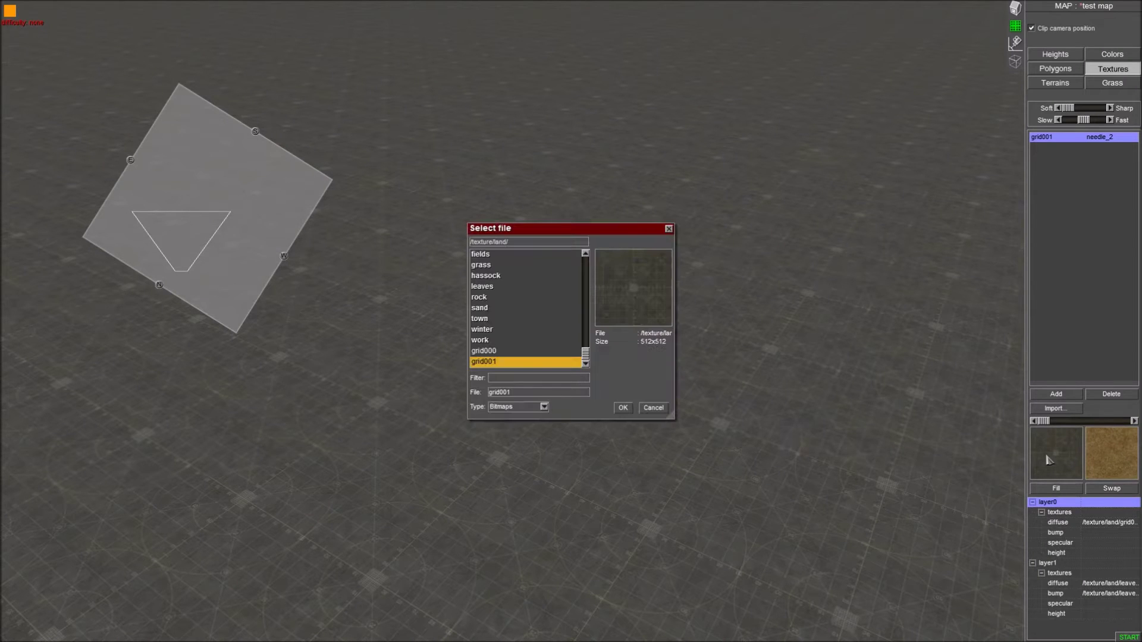
{"action": "left_click", "coordinate": [669, 230]}
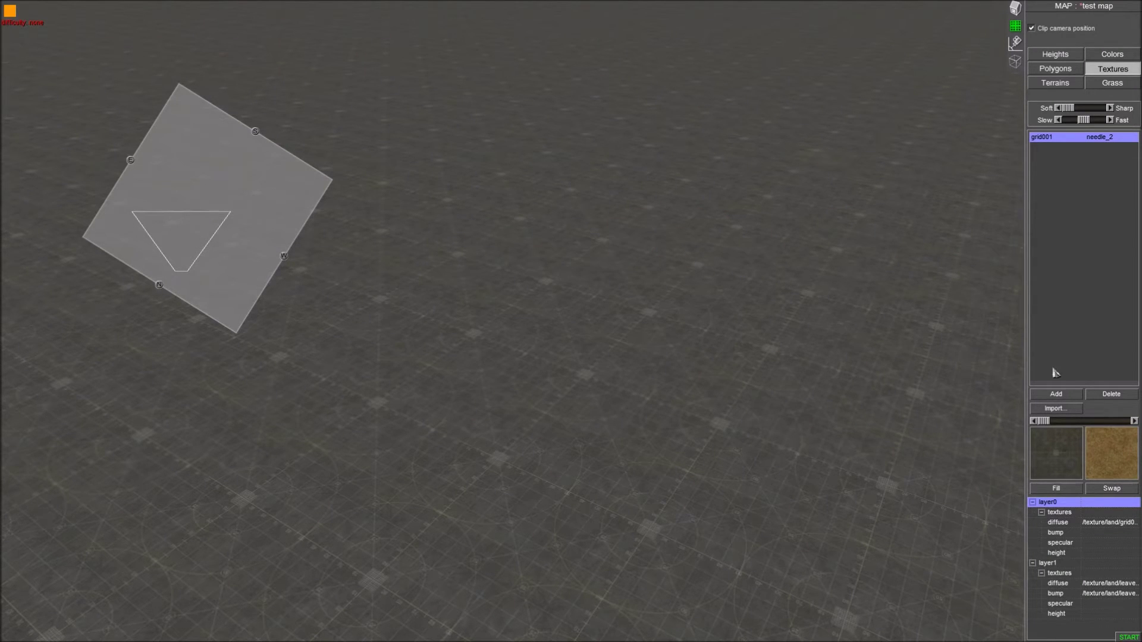
- Add a second texture pair and replace its grid001 texture with gramma_11 from the grass folder
{"action": "left_click", "coordinate": [1056, 394]}
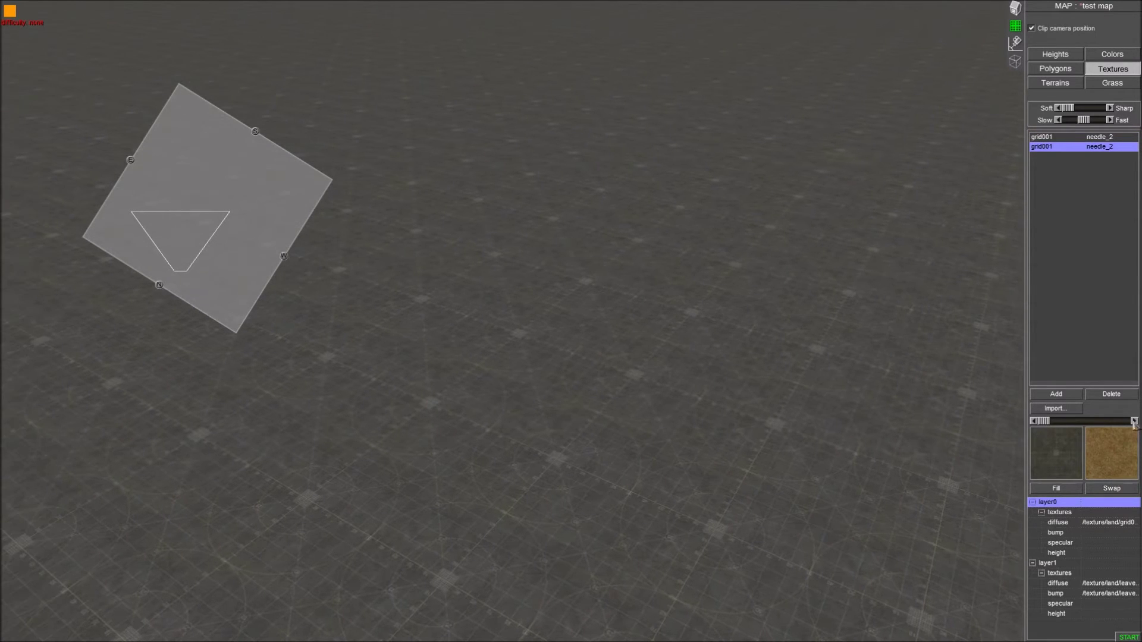
{"action": "left_click", "coordinate": [1050, 459]}
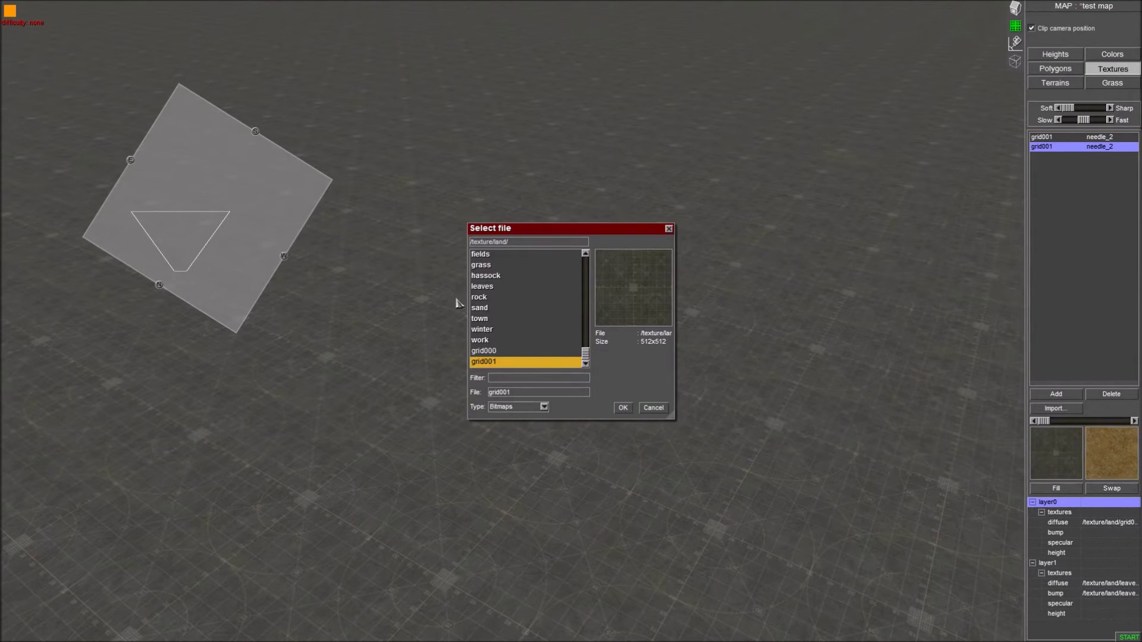
{"action": "scroll", "coordinate": [475, 304], "scroll_direction": "up", "scroll_amount": 2}
{"action": "double_click", "coordinate": [494, 307]}
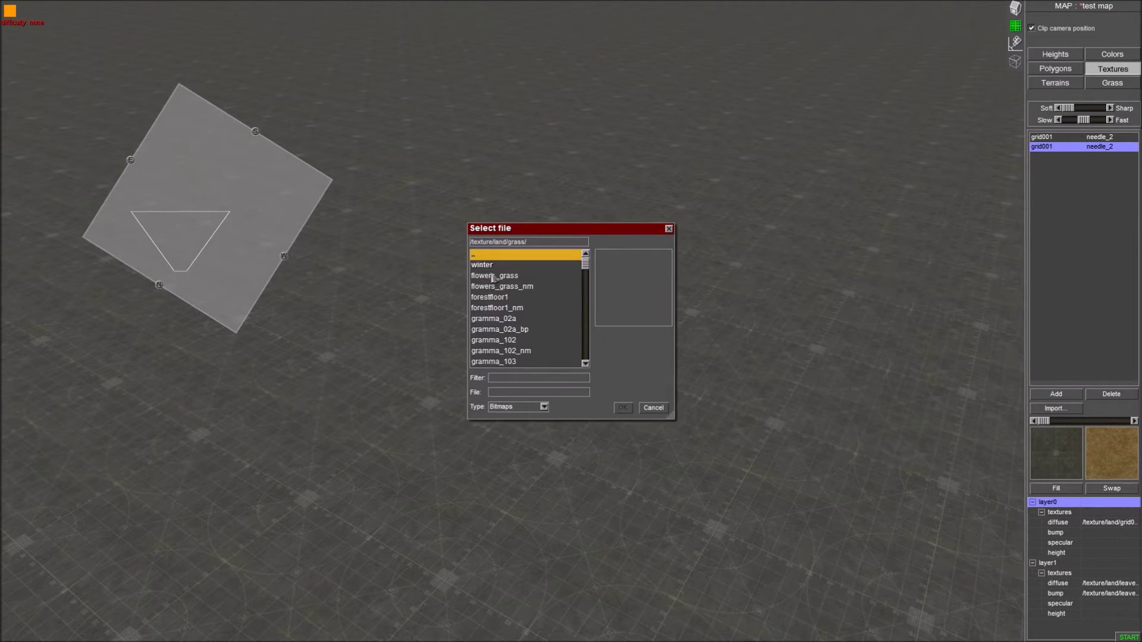
{"action": "scroll", "coordinate": [485, 332], "scroll_direction": "down", "scroll_amount": 3}
{"action": "left_click", "coordinate": [490, 319]}
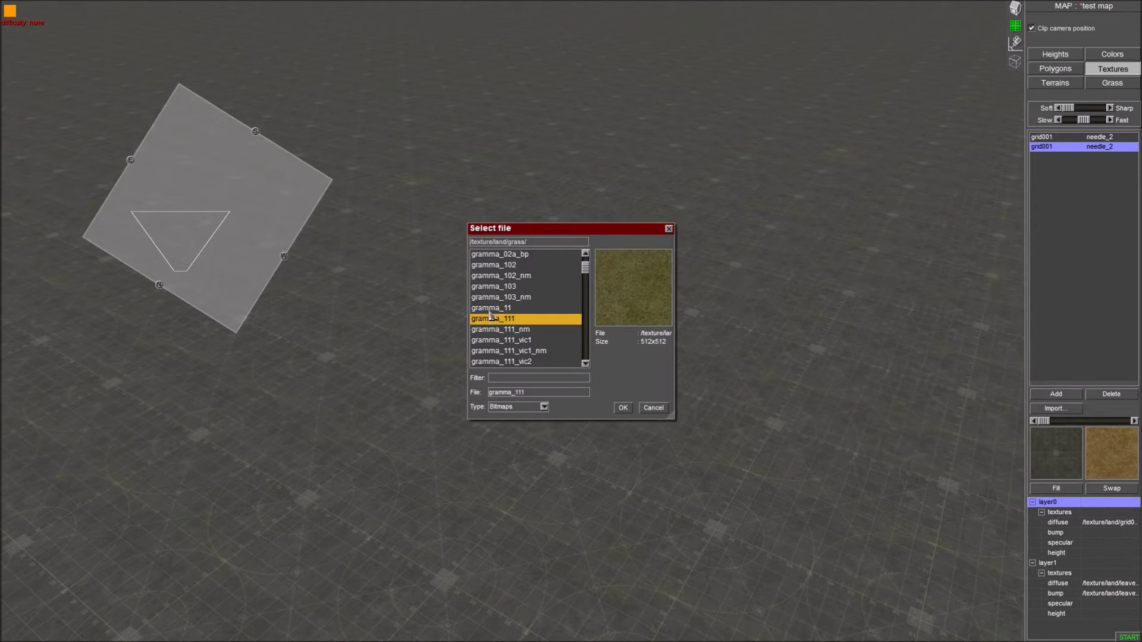
{"action": "left_click", "coordinate": [491, 309]}
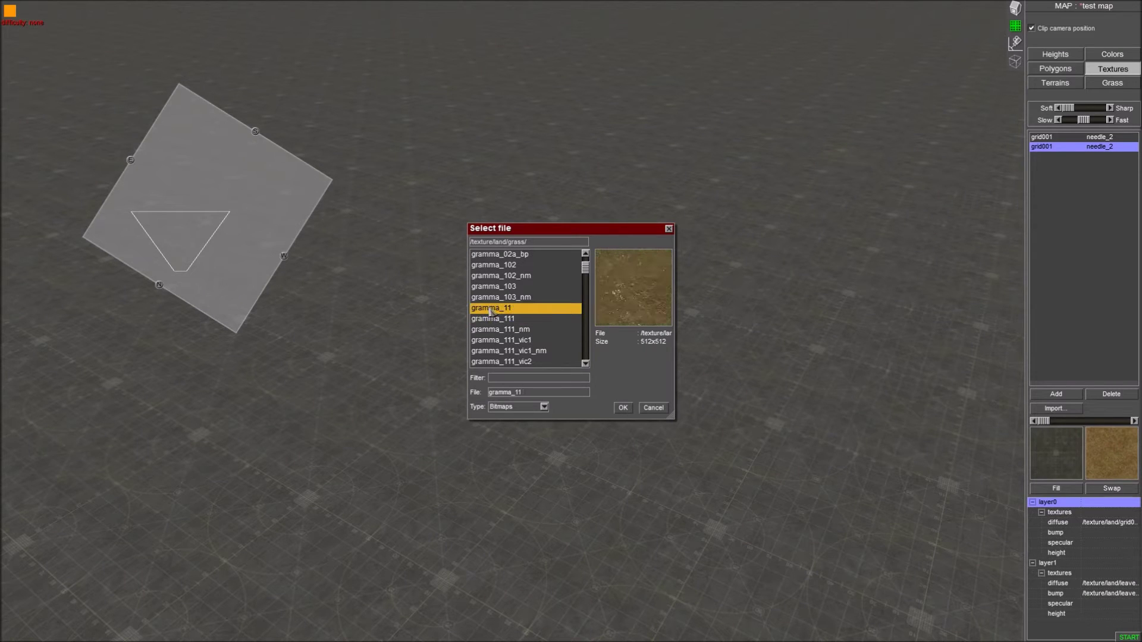
{"action": "left_click", "coordinate": [623, 409]}
- Preview the clay textures in the dirt folder for a replacement for needle_2 in the gramma_11 pair
{"action": "left_click", "coordinate": [1116, 464]}
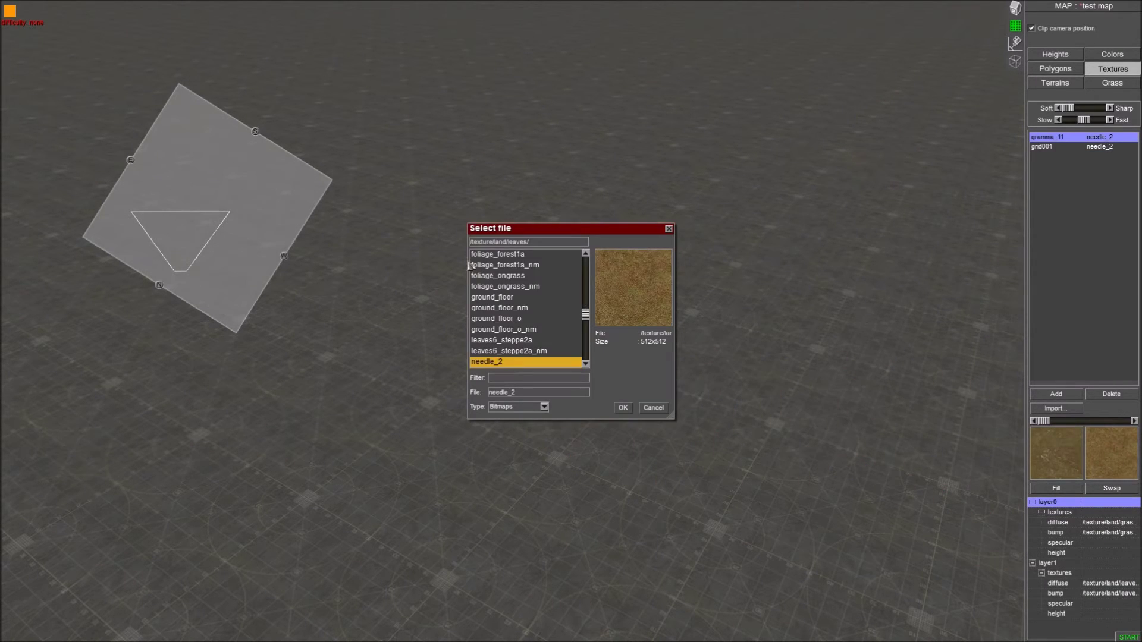
{"action": "scroll", "coordinate": [481, 298], "scroll_direction": "up", "scroll_amount": 2}
{"action": "double_click", "coordinate": [478, 255]}
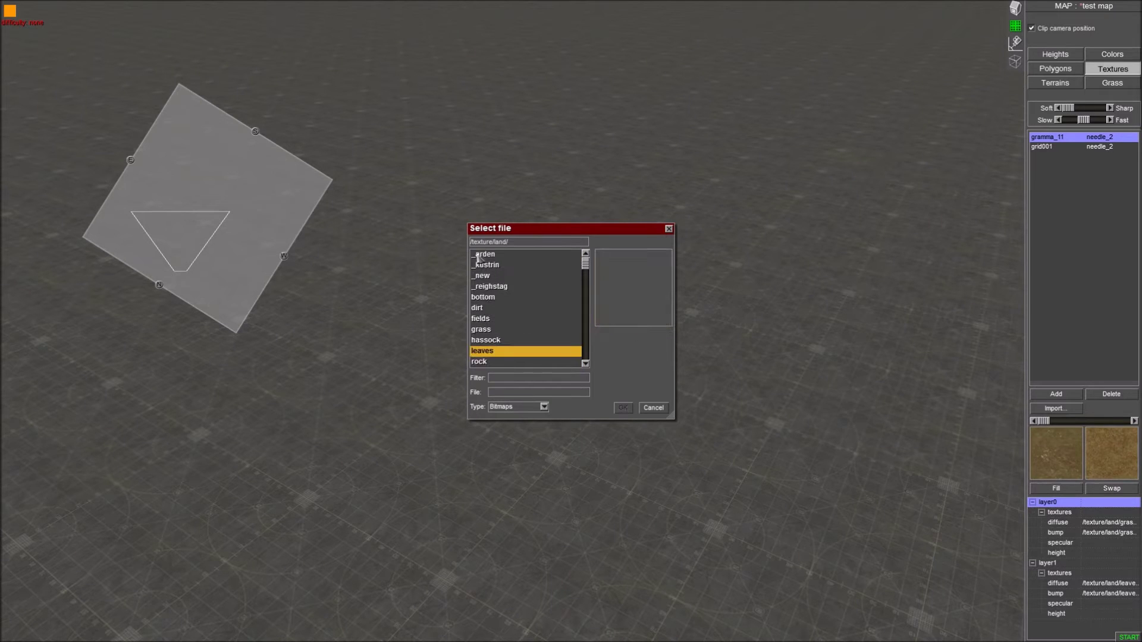
{"action": "double_click", "coordinate": [477, 308]}
{"action": "left_click", "coordinate": [484, 278]}
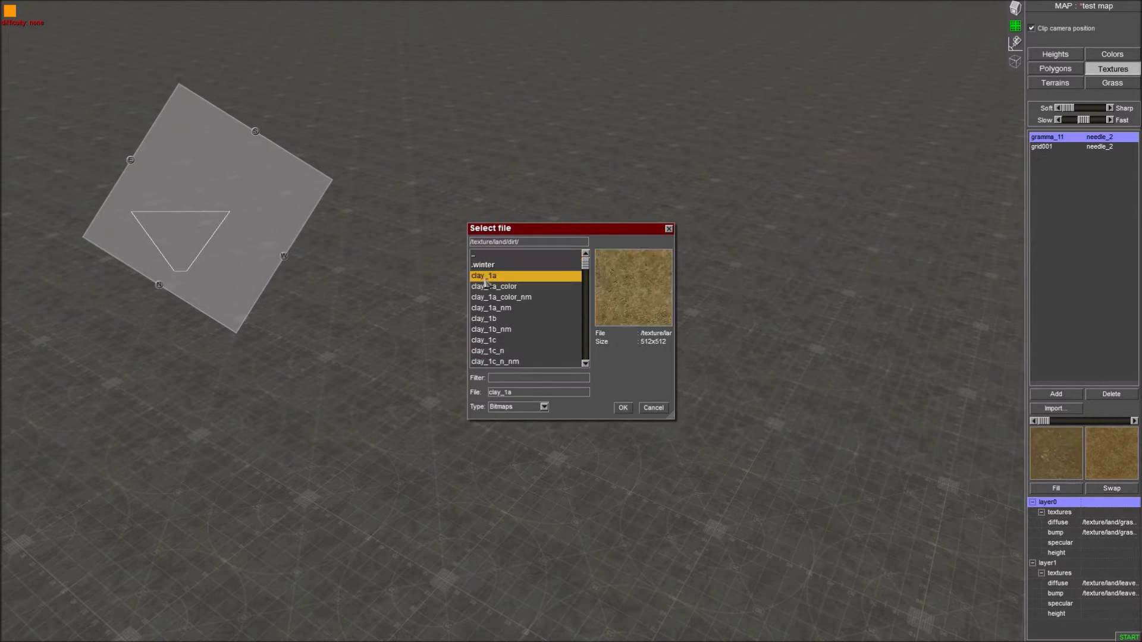
{"action": "left_click", "coordinate": [485, 320]}
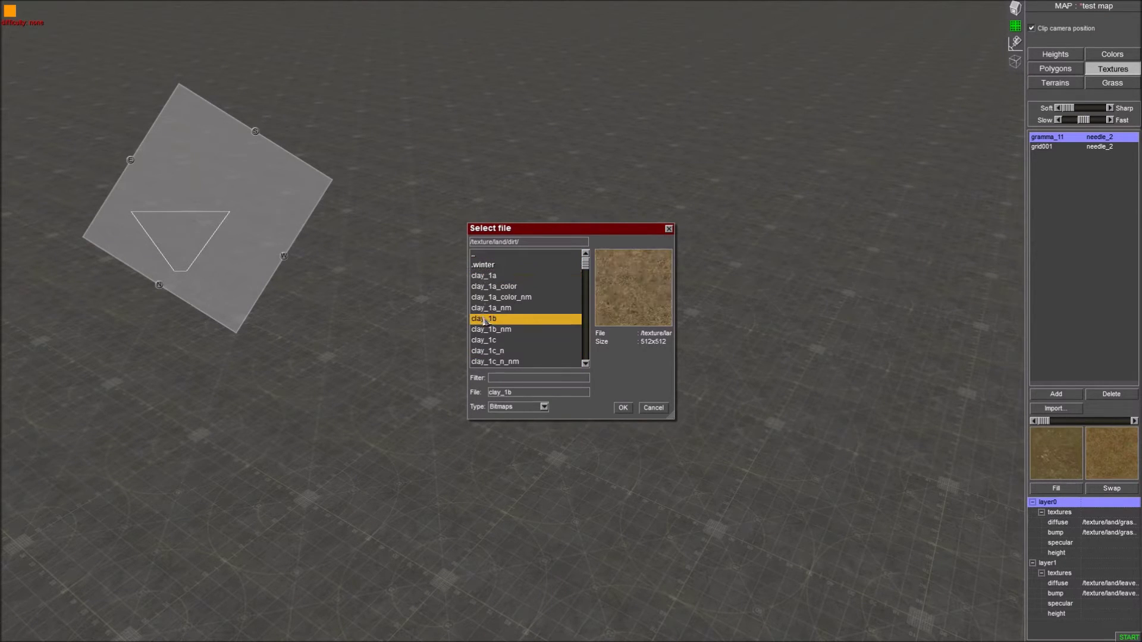
{"action": "left_click", "coordinate": [480, 333]}
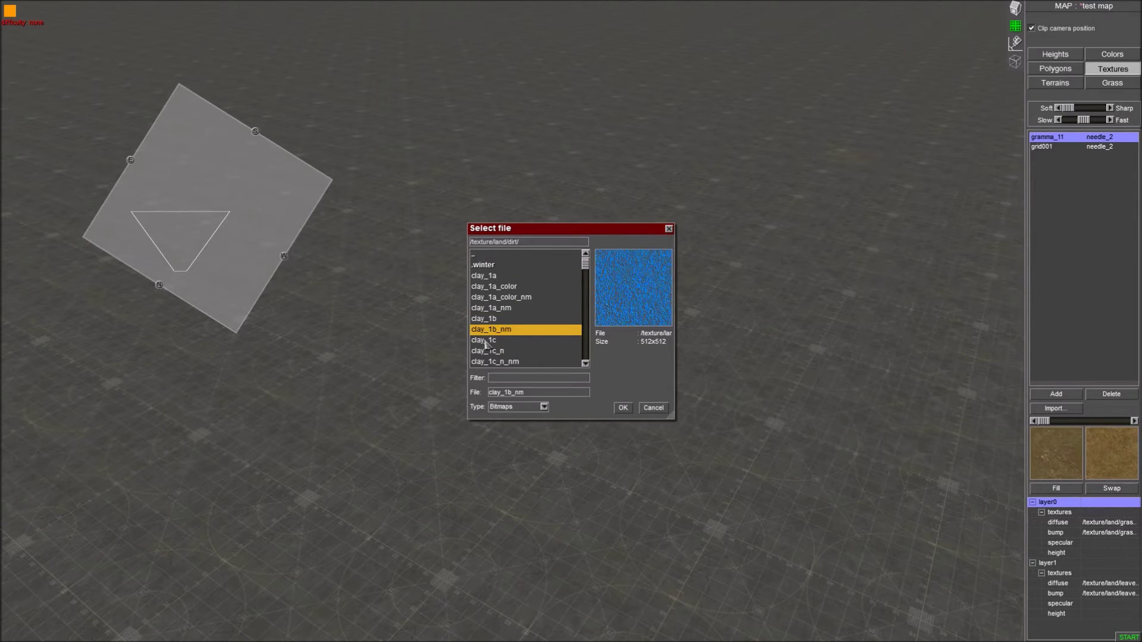
{"action": "left_click", "coordinate": [486, 342]}
{"action": "left_click", "coordinate": [489, 321]}
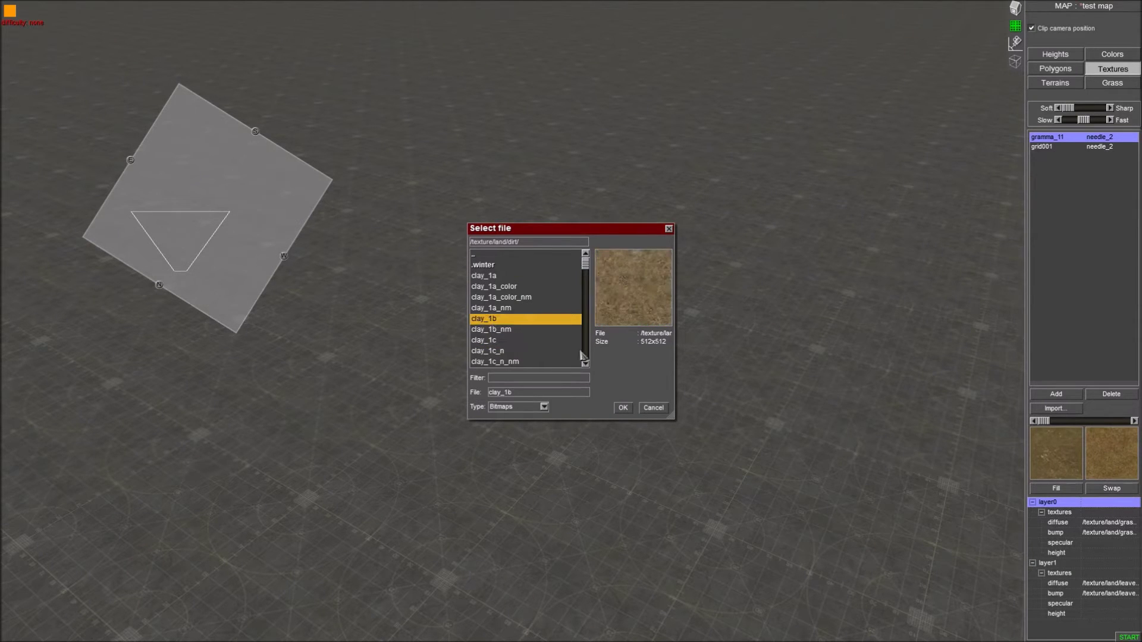
{"action": "left_click", "coordinate": [504, 291]}
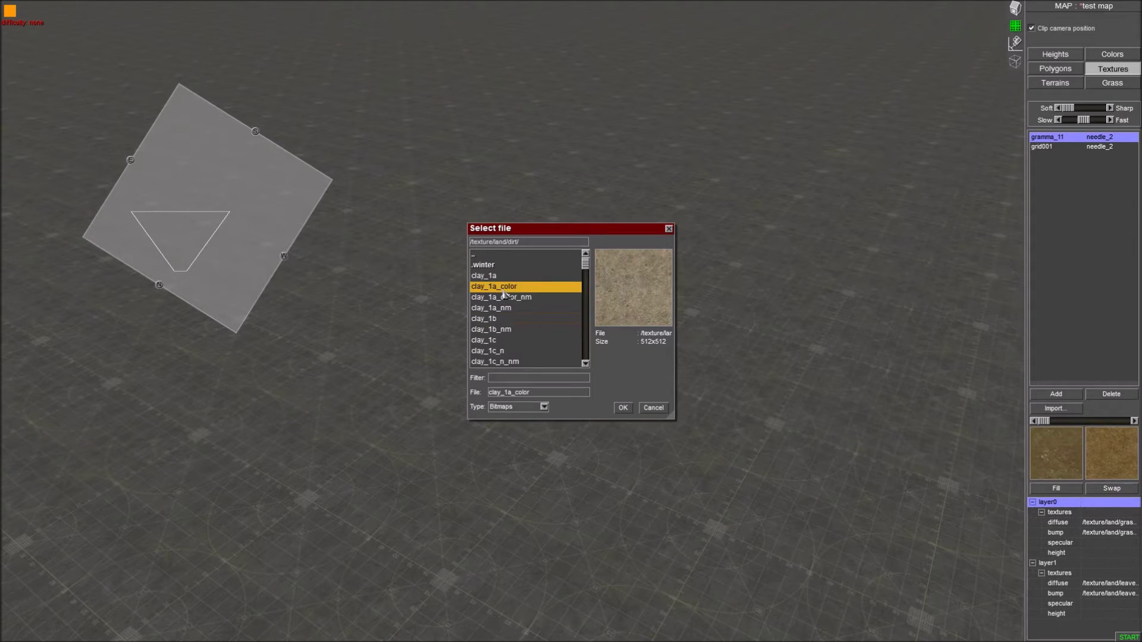
{"action": "left_click", "coordinate": [505, 351]}
{"action": "scroll", "coordinate": [506, 352], "scroll_direction": "down", "scroll_amount": 2}
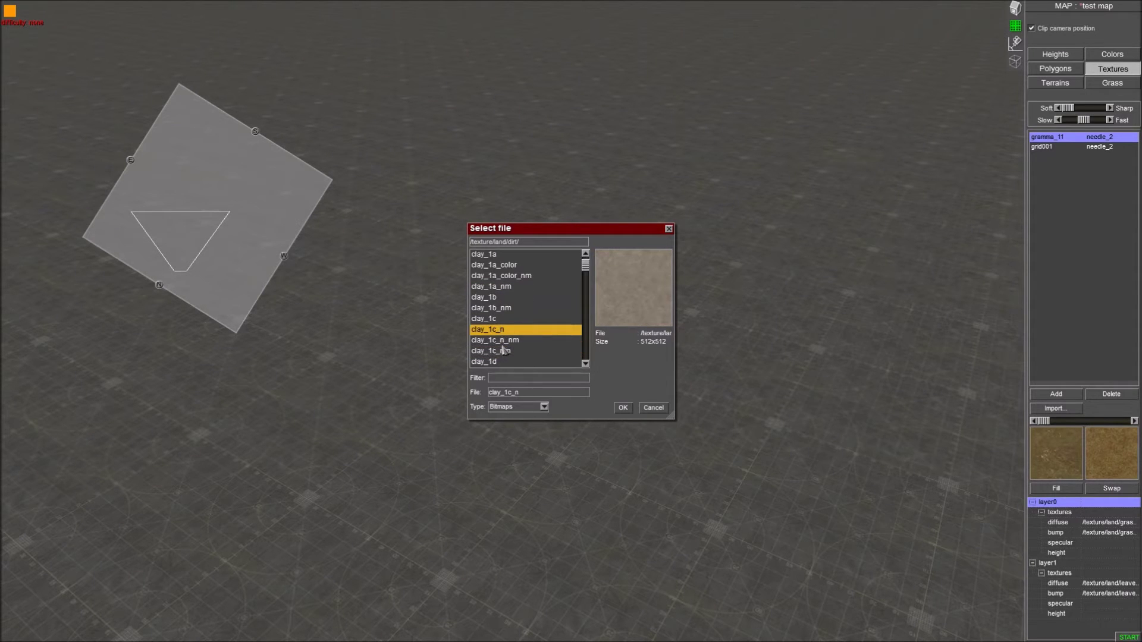
- Check further clay variants in the dirt folder and replace the gramma_11 pair's needle_2 with clay_1f_road
{"action": "left_click", "coordinate": [501, 363]}
{"action": "scroll", "coordinate": [502, 351], "scroll_direction": "down", "scroll_amount": 3}
{"action": "left_click", "coordinate": [501, 349]}
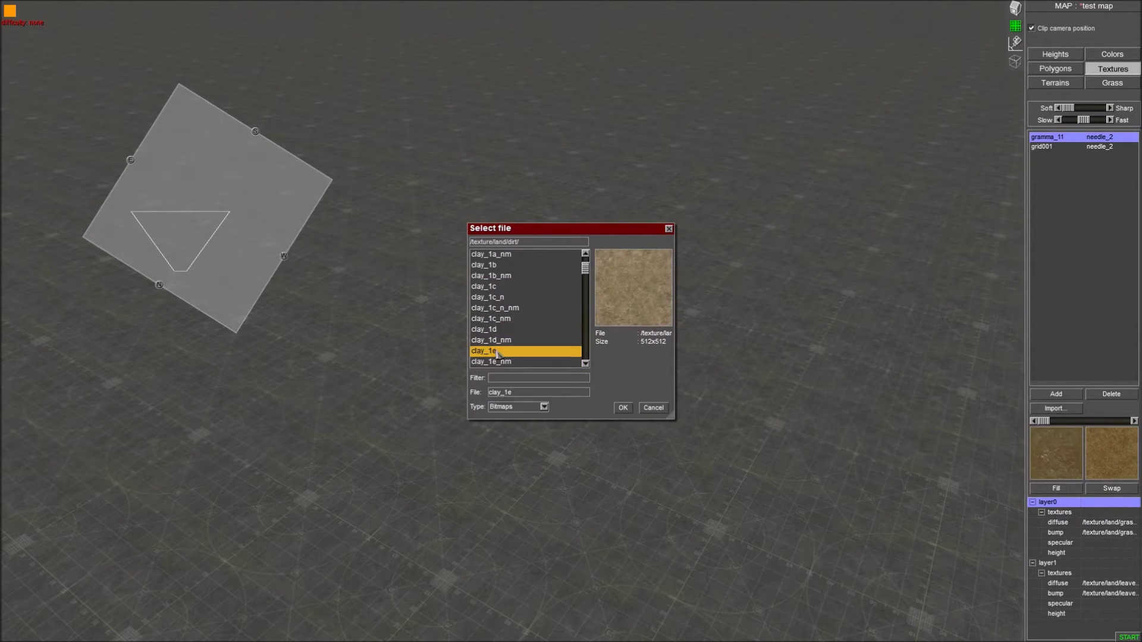
{"action": "scroll", "coordinate": [501, 348], "scroll_direction": "down", "scroll_amount": 4}
{"action": "left_click", "coordinate": [493, 330]}
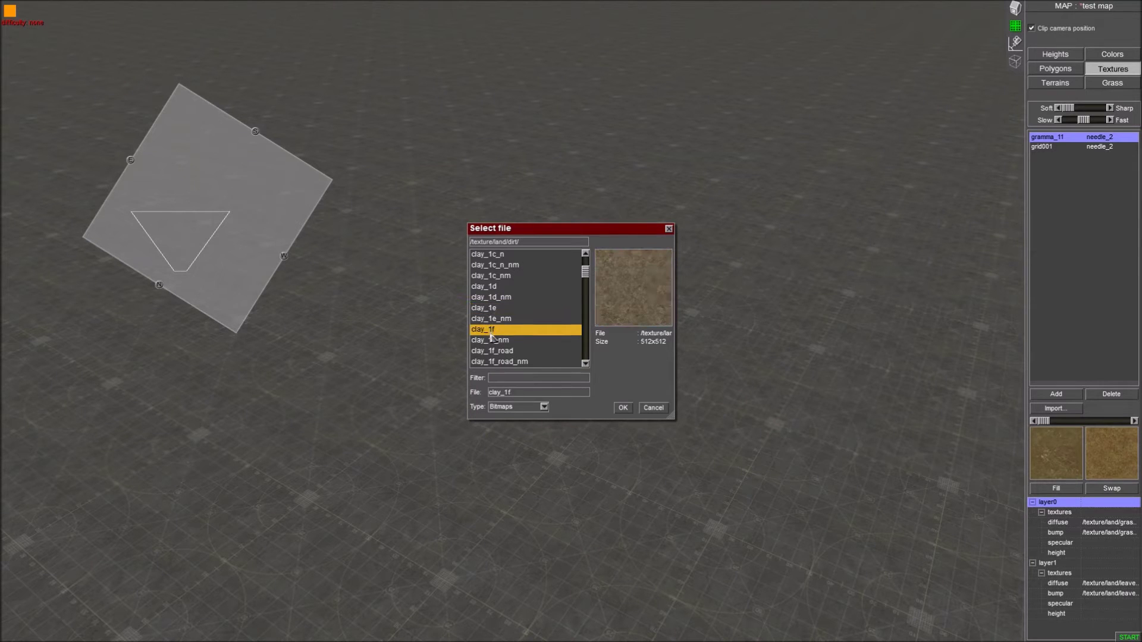
{"action": "left_click", "coordinate": [494, 352]}
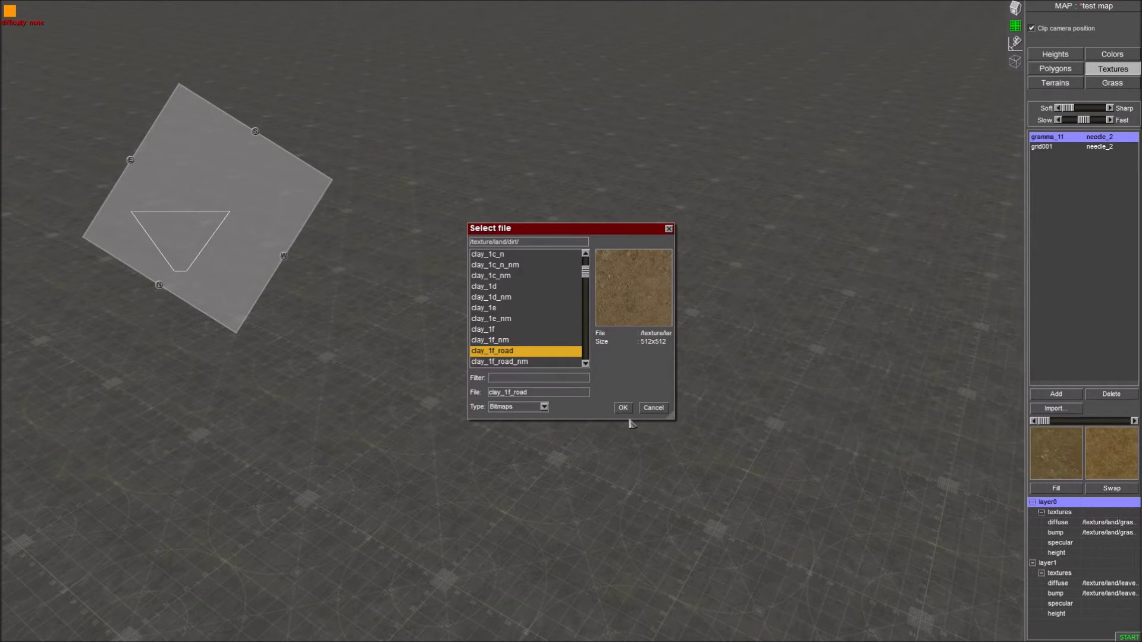
{"action": "left_click", "coordinate": [623, 409]}
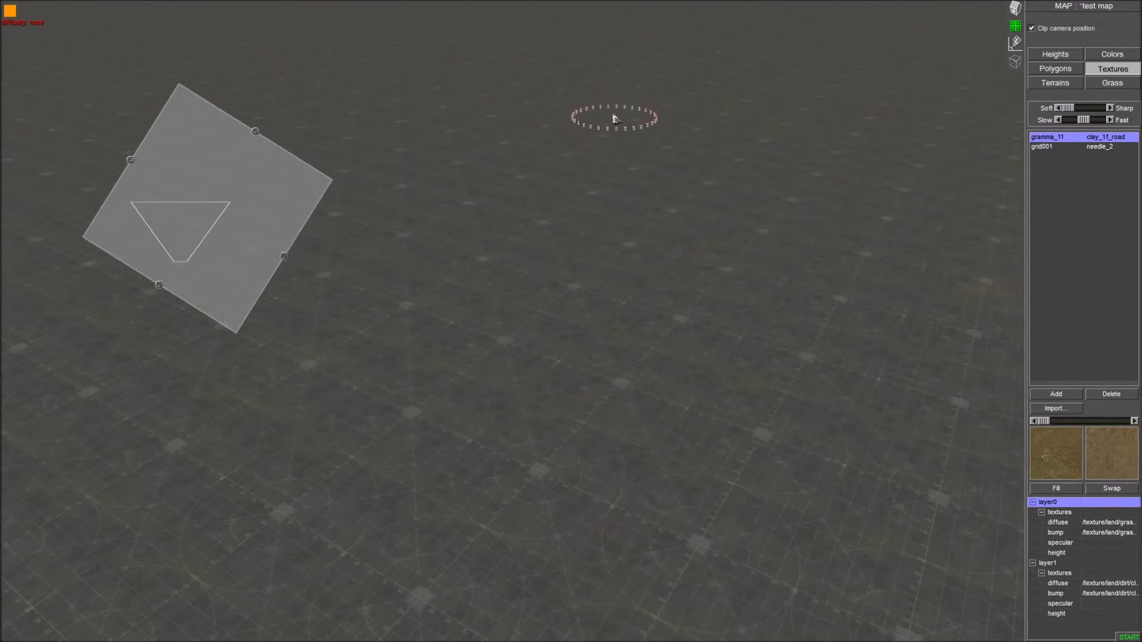
- Paint a long straight clay_1f_road strip from the map edge across the terrain
{"action": "scroll", "coordinate": [862, 224], "scroll_direction": "down", "scroll_amount": 5}
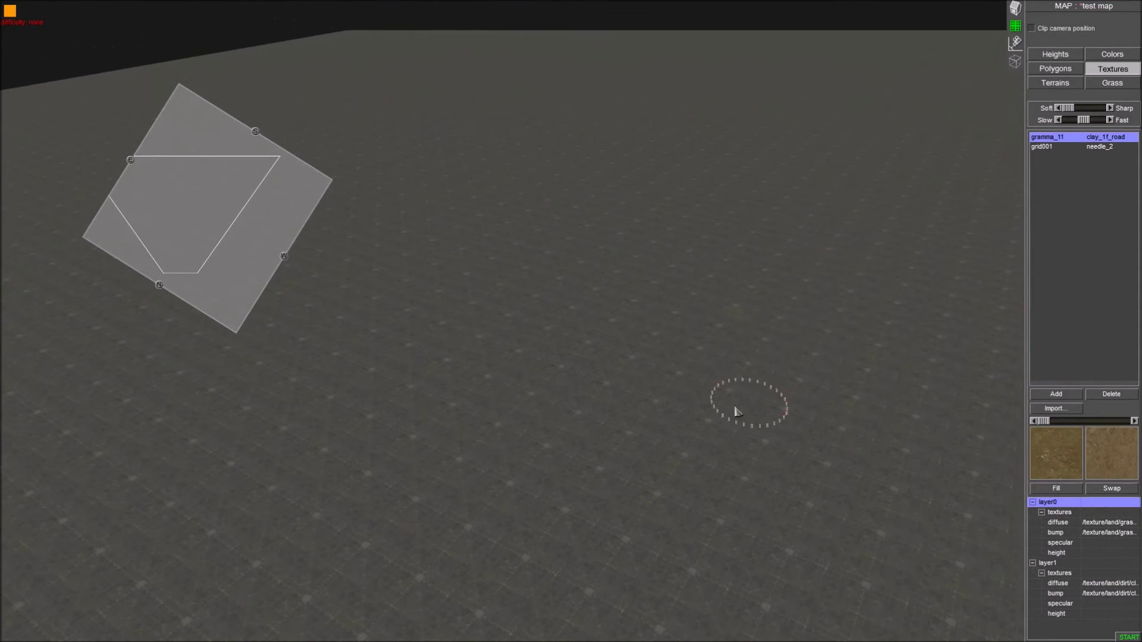
{"action": "middle_click_drag", "start_coordinate": [735, 408], "coordinate": [872, 467]}
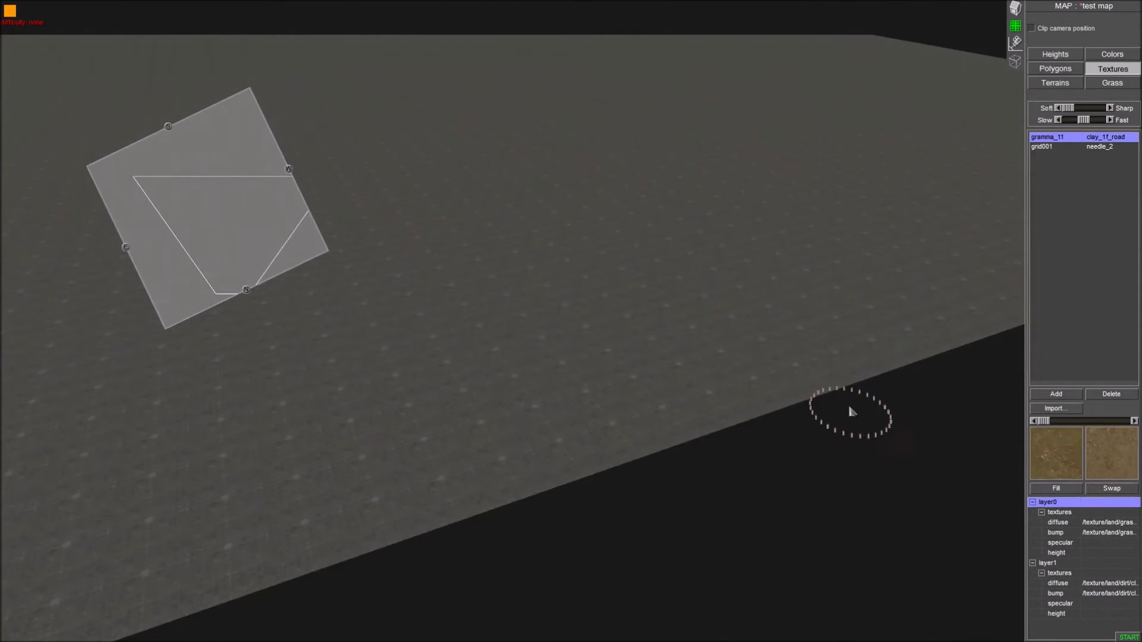
{"action": "left_click_drag", "start_coordinate": [778, 402], "coordinate": [614, 252]}
{"action": "middle_click_drag", "start_coordinate": [731, 303], "coordinate": [630, 314]}
{"action": "left_click_drag", "start_coordinate": [673, 324], "coordinate": [688, 67]}
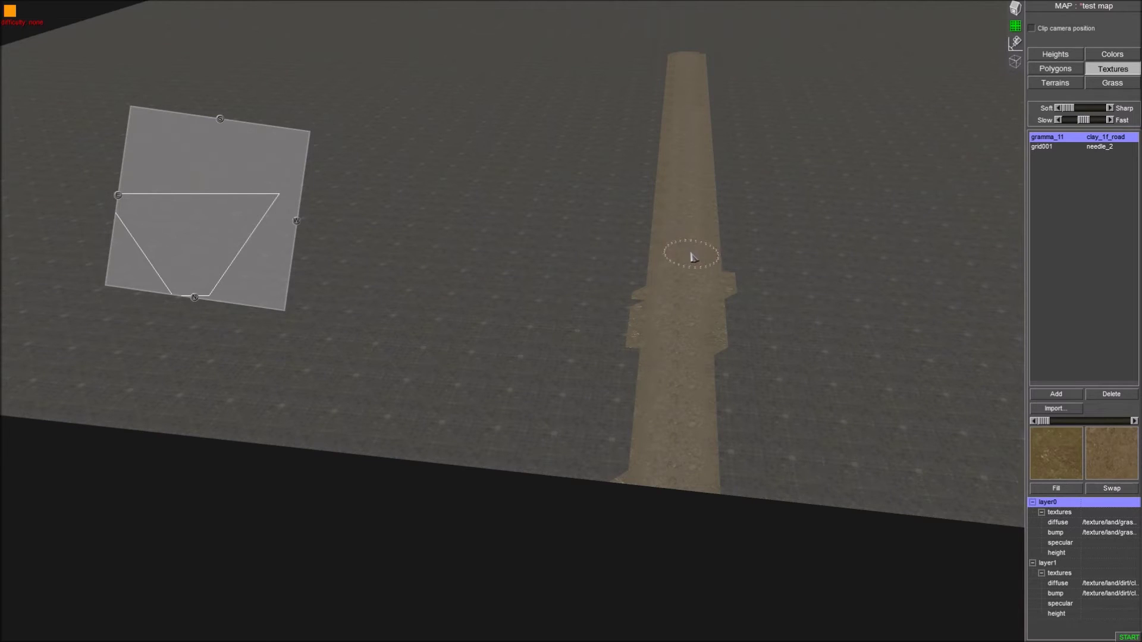
{"action": "left_click_drag", "start_coordinate": [693, 332], "coordinate": [690, 472]}
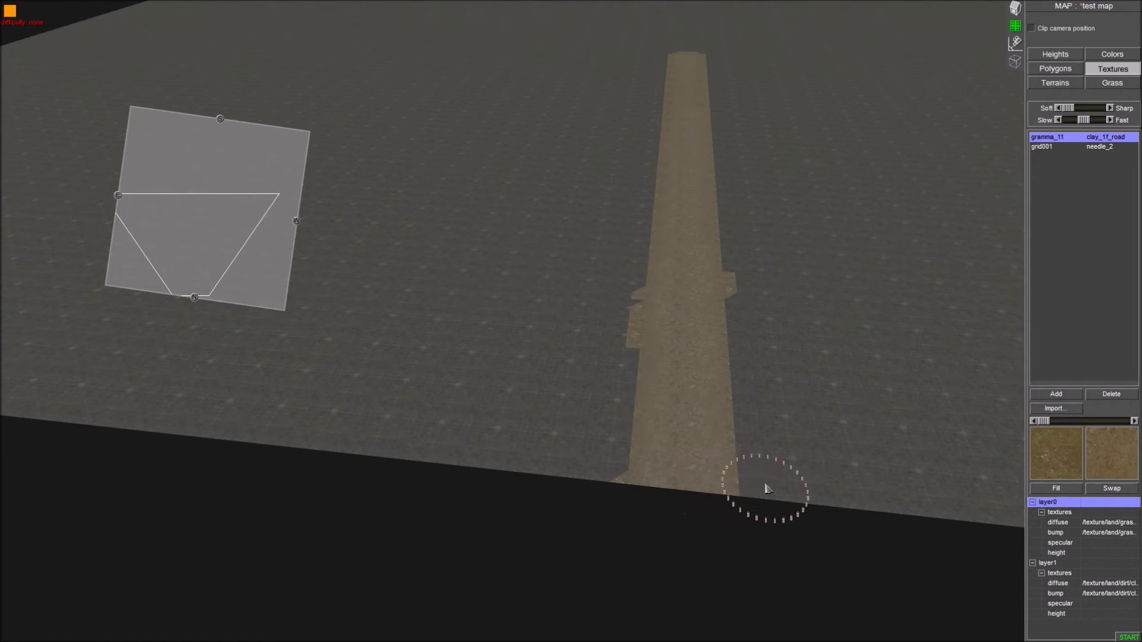
- Paint a gramma_11 patch beside the road at the map edge and replace the pair's gramma_11 texture with gramma_102
{"action": "left_click_drag", "start_coordinate": [793, 490], "coordinate": [789, 466]}
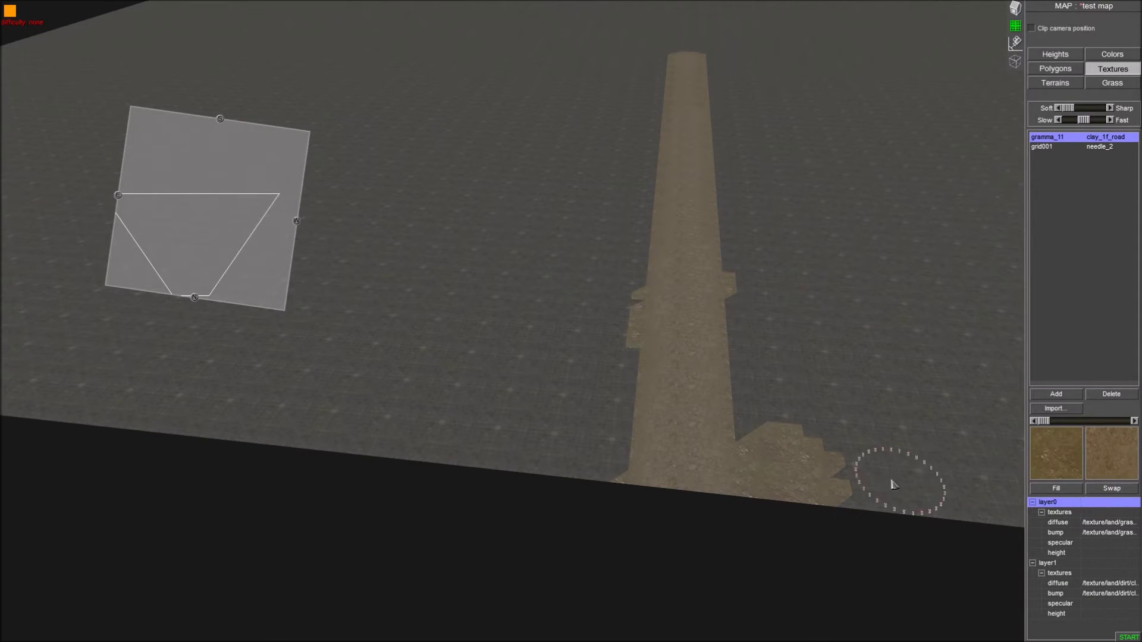
{"action": "left_click_drag", "start_coordinate": [817, 490], "coordinate": [775, 447]}
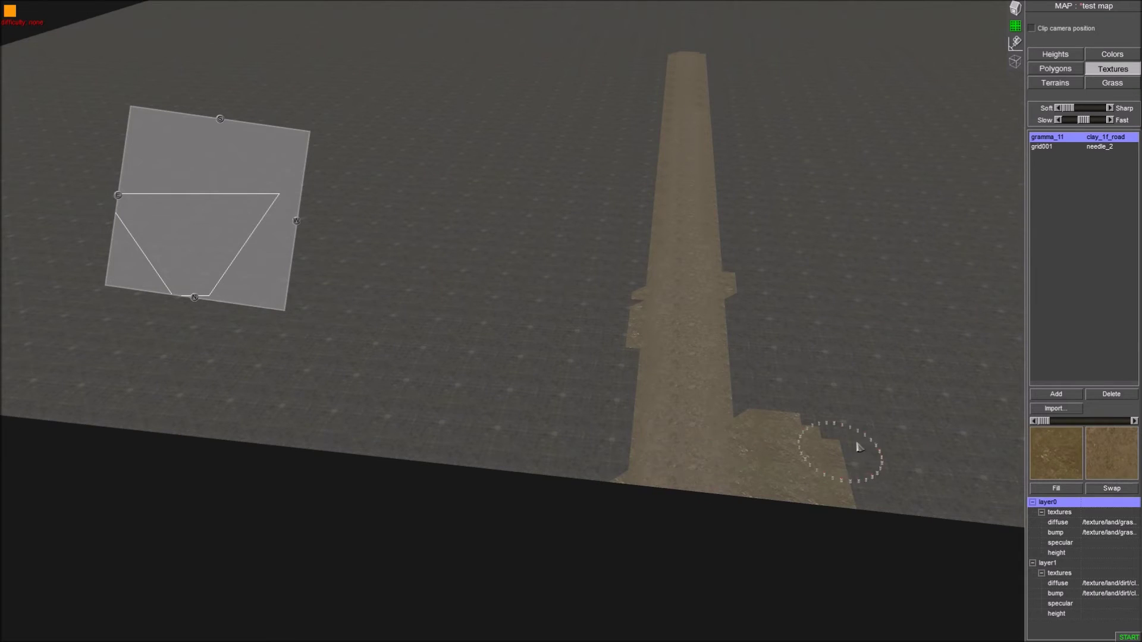
{"action": "left_click", "coordinate": [1052, 464]}
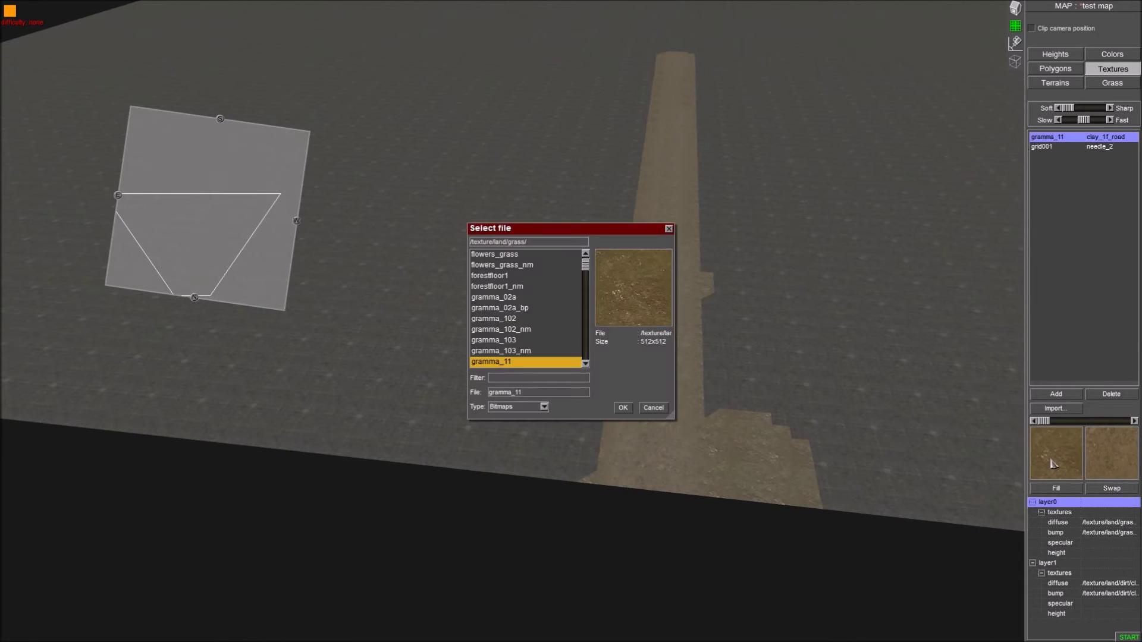
{"action": "left_click", "coordinate": [507, 319]}
{"action": "left_click", "coordinate": [623, 408]}
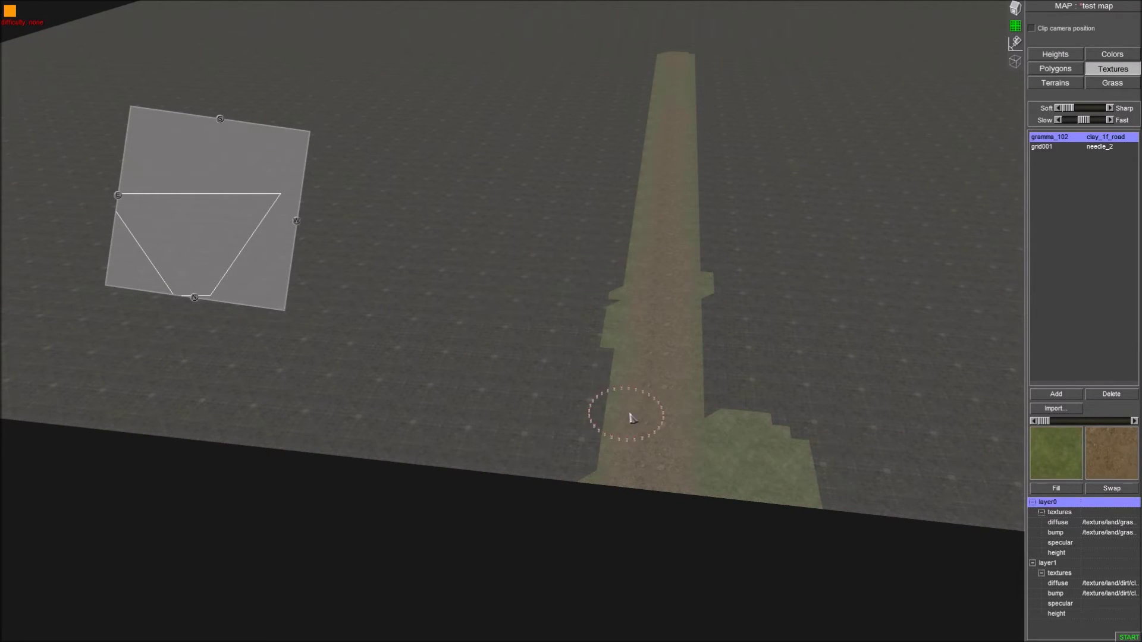
- Paint wide gramma_102 grass strips along both sides of the dirt road
{"action": "scroll", "coordinate": [739, 471], "scroll_direction": "up", "scroll_amount": 3}
{"action": "mouse_move", "coordinate": [910, 504]}
{"action": "left_mouse_down"}
{"action": "mouse_move", "coordinate": [836, 472]}
{"action": "mouse_move", "coordinate": [799, 376]}
{"action": "mouse_move", "coordinate": [731, 36]}
{"action": "left_mouse_up"}
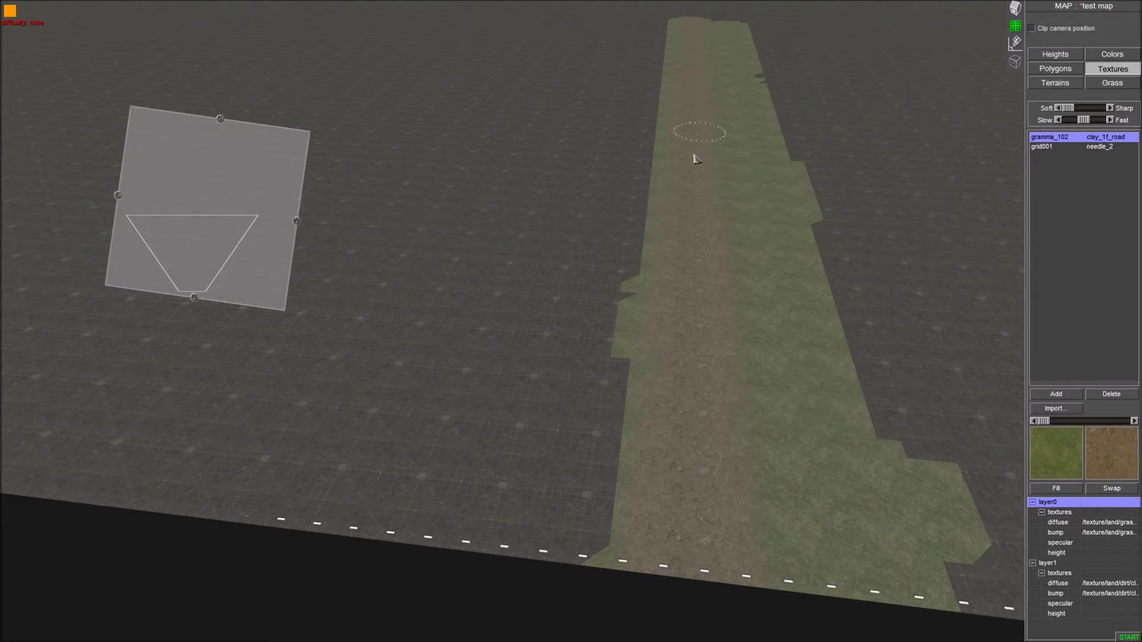
{"action": "mouse_move", "coordinate": [559, 474]}
{"action": "left_mouse_down"}
{"action": "mouse_move", "coordinate": [539, 528]}
{"action": "mouse_move", "coordinate": [558, 382]}
{"action": "mouse_move", "coordinate": [576, 426]}
{"action": "mouse_move", "coordinate": [658, 25]}
{"action": "mouse_move", "coordinate": [630, 31]}
{"action": "mouse_move", "coordinate": [591, 229]}
{"action": "mouse_move", "coordinate": [556, 326]}
{"action": "mouse_move", "coordinate": [588, 213]}
{"action": "mouse_move", "coordinate": [492, 526]}
{"action": "mouse_move", "coordinate": [854, 552]}
{"action": "mouse_move", "coordinate": [924, 576]}
{"action": "mouse_move", "coordinate": [770, 82]}
{"action": "left_mouse_up"}
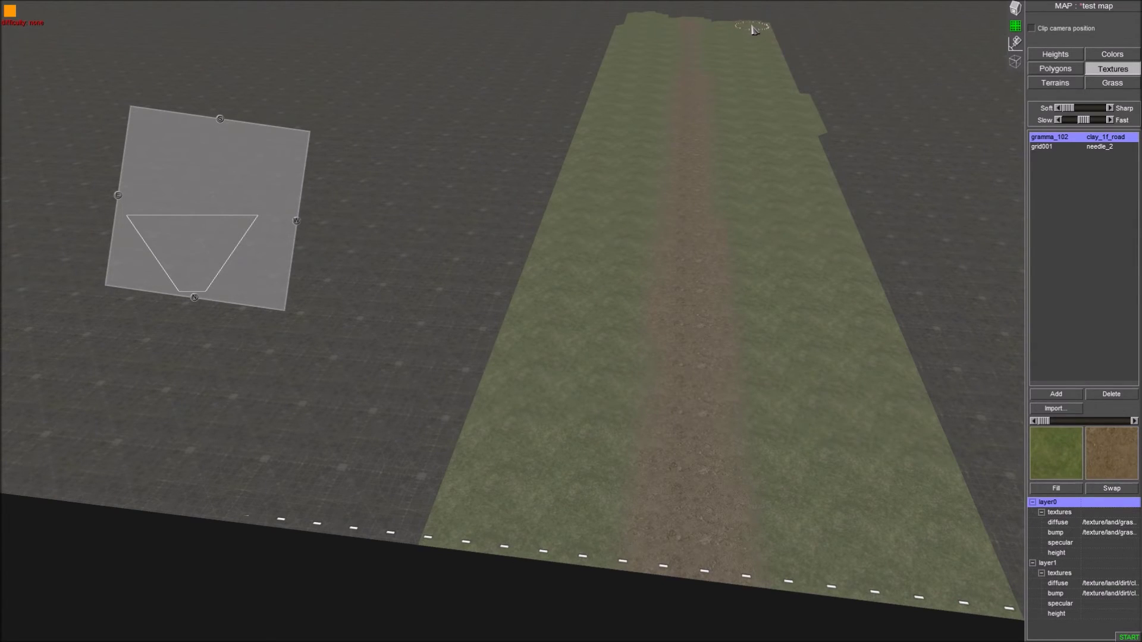
- Fill out the gramma_102 grass at the strip's far end and extend the clay_1f_road texture through it
{"action": "mouse_move", "coordinate": [744, 2]}
{"action": "middle_click_drag", "start_coordinate": [720, 111], "coordinate": [1118, 181]}
{"action": "middle_click_drag", "start_coordinate": [464, 161], "coordinate": [744, 107]}
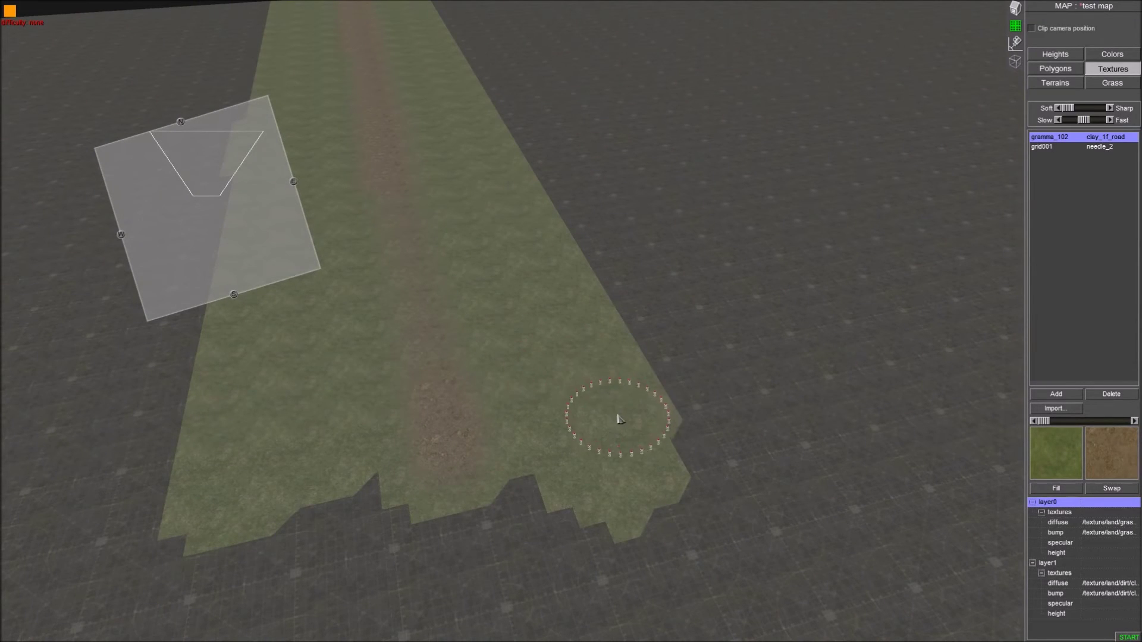
{"action": "left_click_drag", "start_coordinate": [650, 474], "coordinate": [581, 499]}
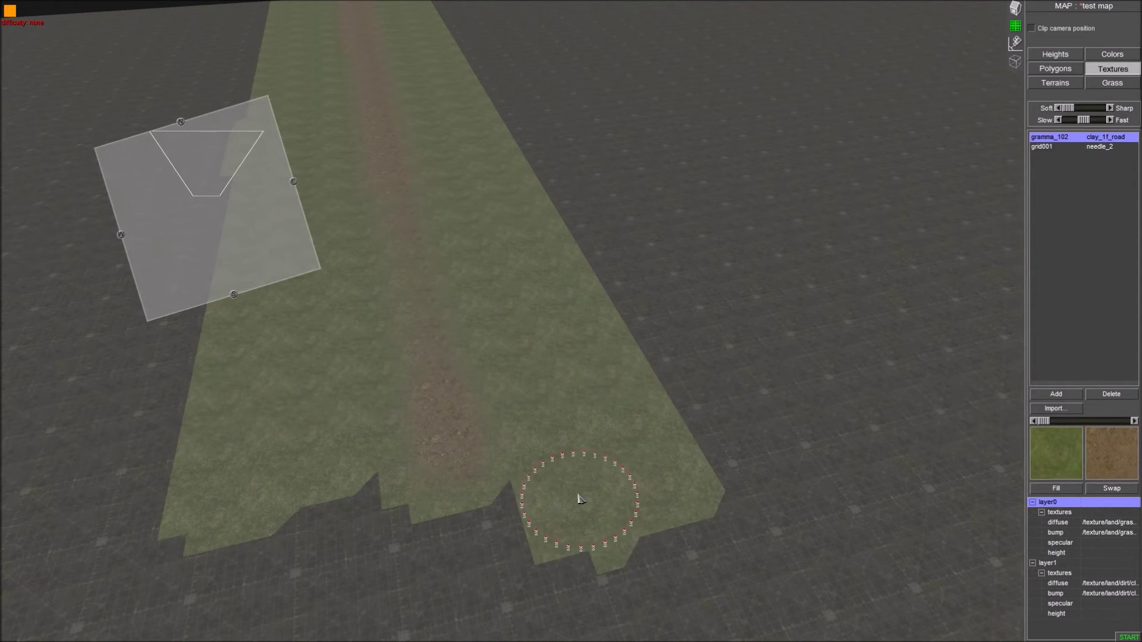
{"action": "mouse_move", "coordinate": [283, 458]}
{"action": "left_mouse_down"}
{"action": "mouse_move", "coordinate": [357, 449]}
{"action": "mouse_move", "coordinate": [369, 494]}
{"action": "mouse_move", "coordinate": [262, 524]}
{"action": "mouse_move", "coordinate": [269, 483]}
{"action": "left_mouse_up"}
{"action": "left_click_drag", "start_coordinate": [466, 460], "coordinate": [456, 398]}
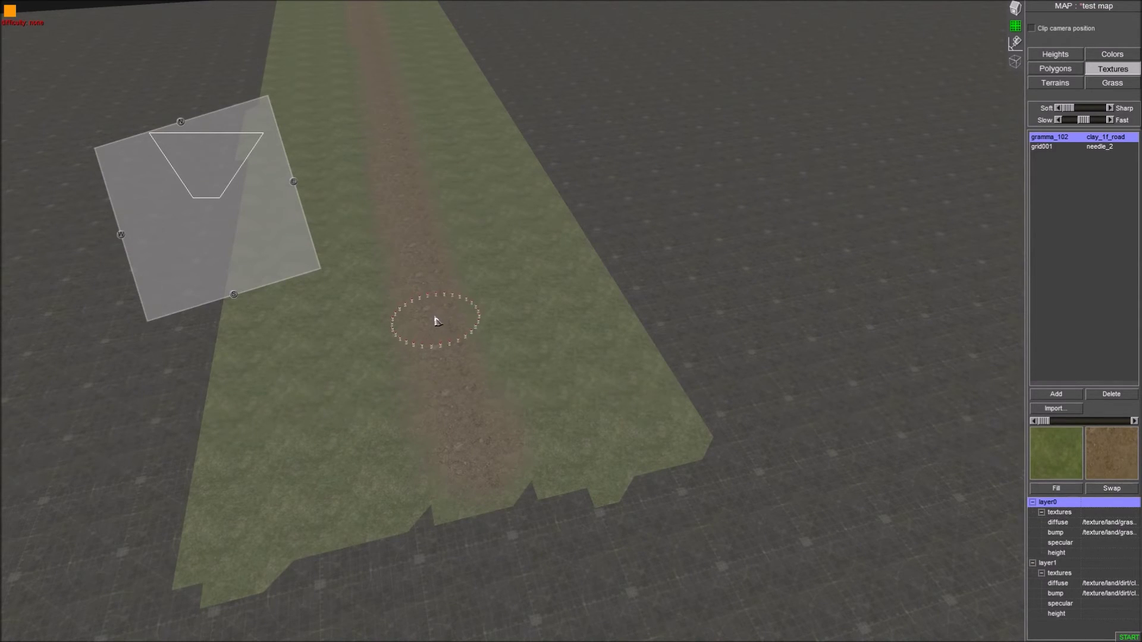
{"action": "left_click_drag", "start_coordinate": [476, 438], "coordinate": [474, 474]}
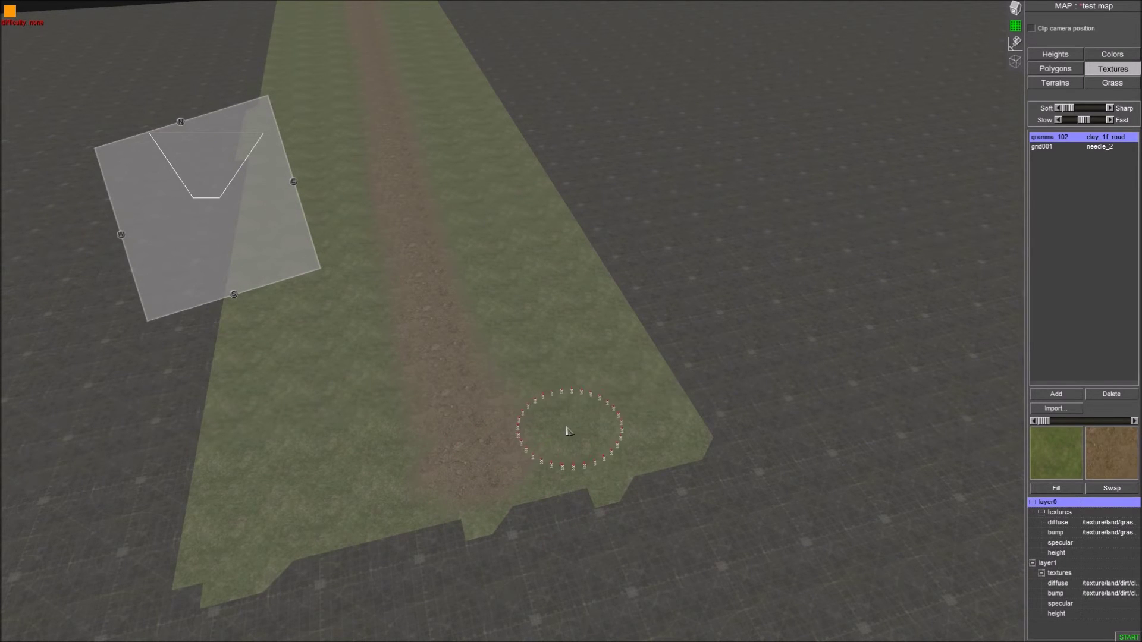
- Touch up the clay_1f_road texture along the far part of the dirt road
{"action": "middle_click_drag", "start_coordinate": [535, 380], "coordinate": [499, 361]}
{"action": "mouse_move", "coordinate": [255, 3]}
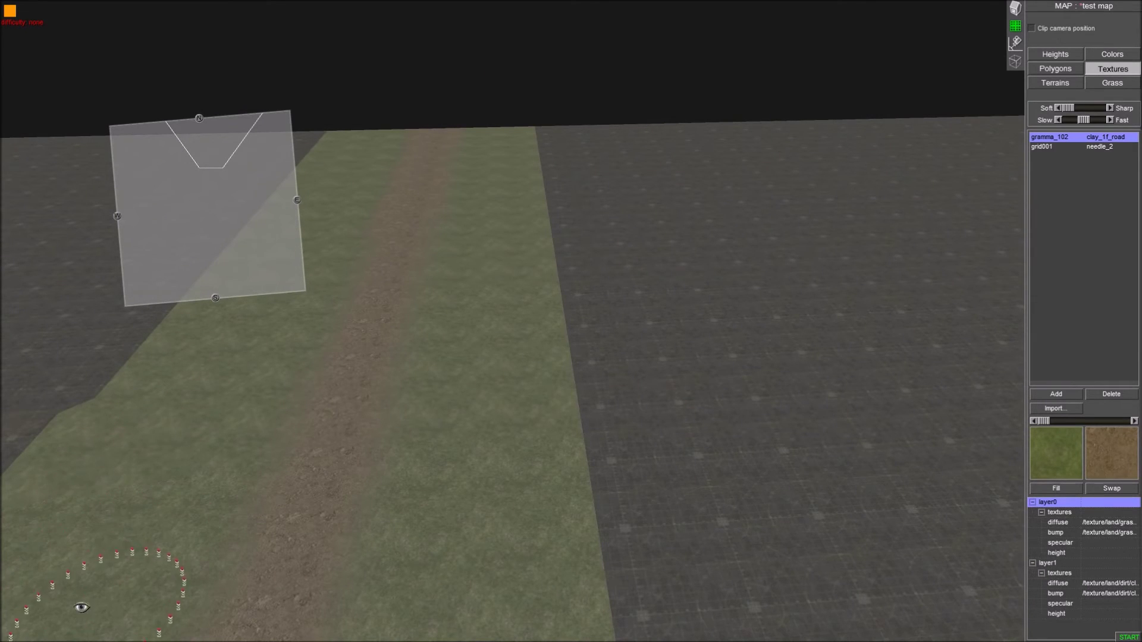
{"action": "mouse_move", "coordinate": [3, 607]}
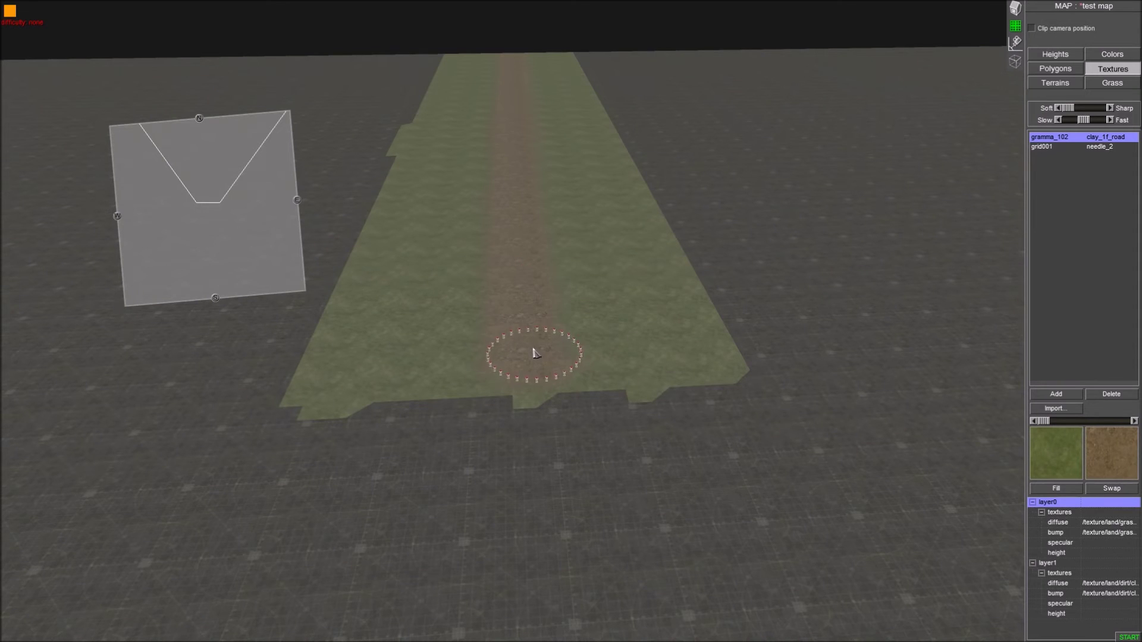
{"action": "left_click_drag", "start_coordinate": [534, 352], "coordinate": [543, 339]}
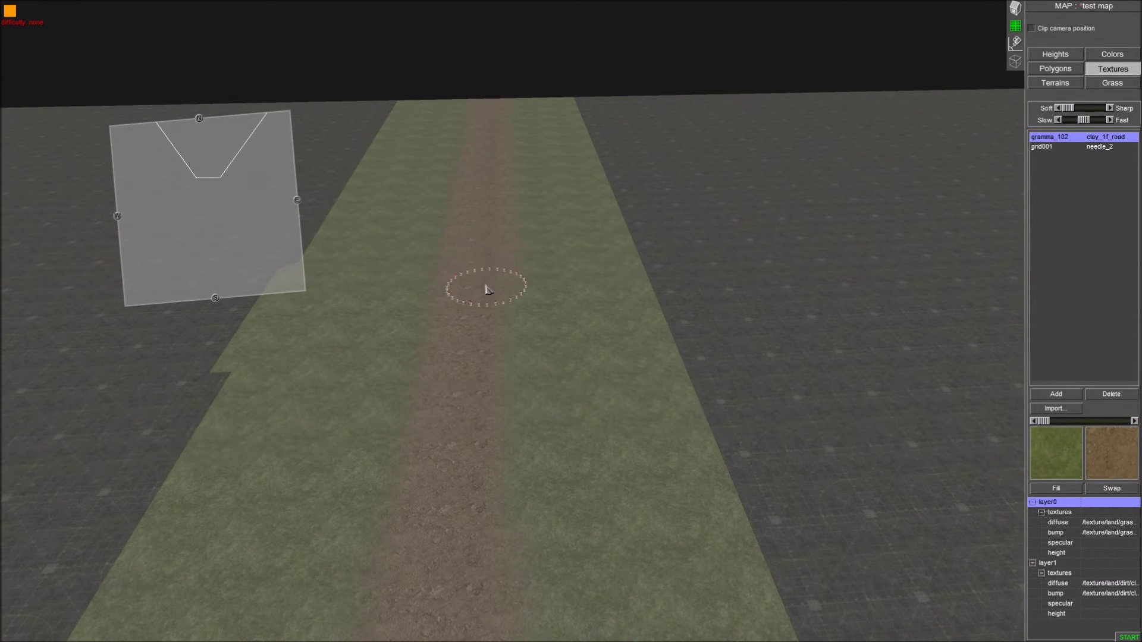
{"action": "mouse_move", "coordinate": [482, 317]}
{"action": "left_mouse_down"}
{"action": "mouse_move", "coordinate": [476, 397]}
{"action": "mouse_move", "coordinate": [455, 382]}
{"action": "left_mouse_up"}
- Save the map under its existing name
{"action": "mouse_move", "coordinate": [481, 541]}
{"action": "middle_mouse_down"}
{"action": "mouse_move", "coordinate": [484, 462]}
{"action": "mouse_move", "coordinate": [471, 433]}
{"action": "mouse_move", "coordinate": [497, 594]}
{"action": "mouse_move", "coordinate": [938, 491]}
{"action": "middle_mouse_up"}
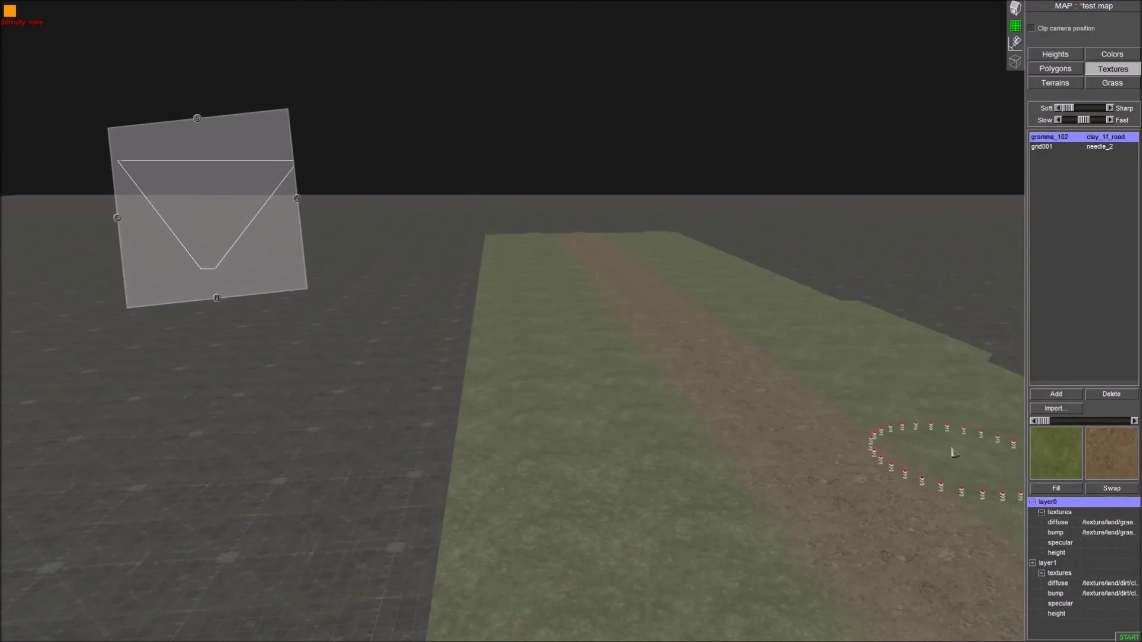
{"action": "middle_click_drag", "start_coordinate": [839, 306], "coordinate": [747, 387]}
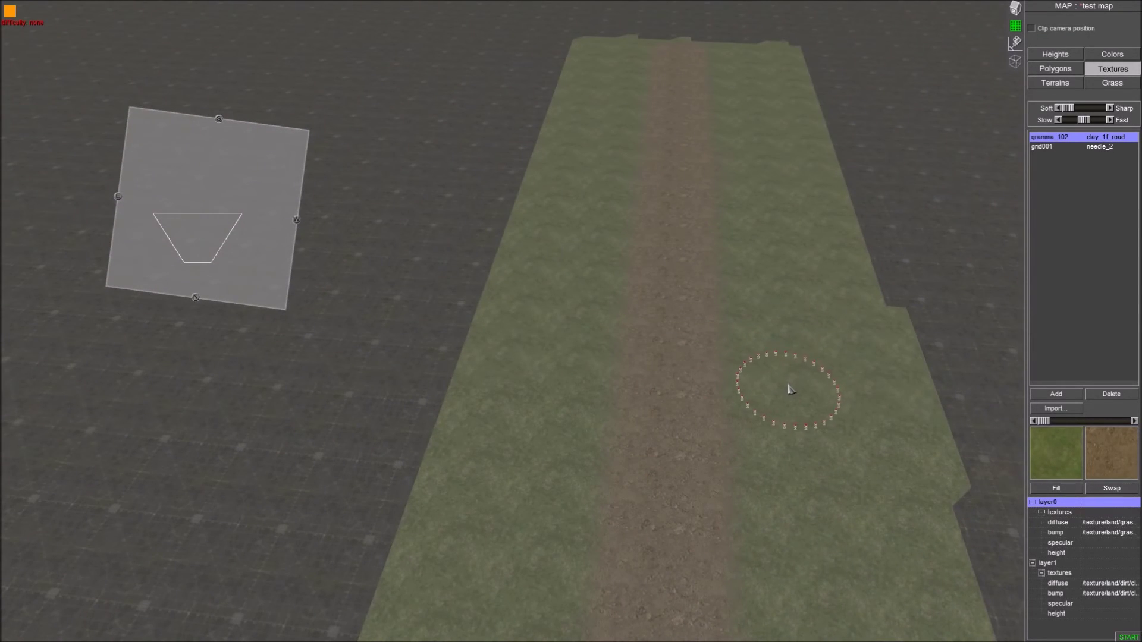
{"action": "key", "text": "Escape"}
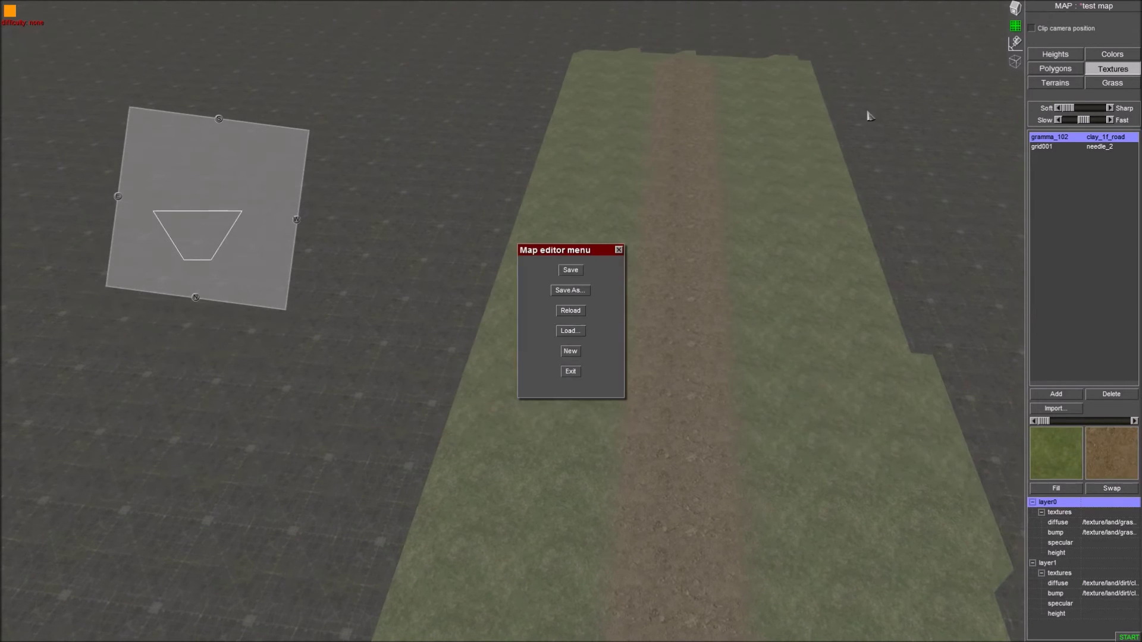
{"action": "left_click", "coordinate": [571, 270]}
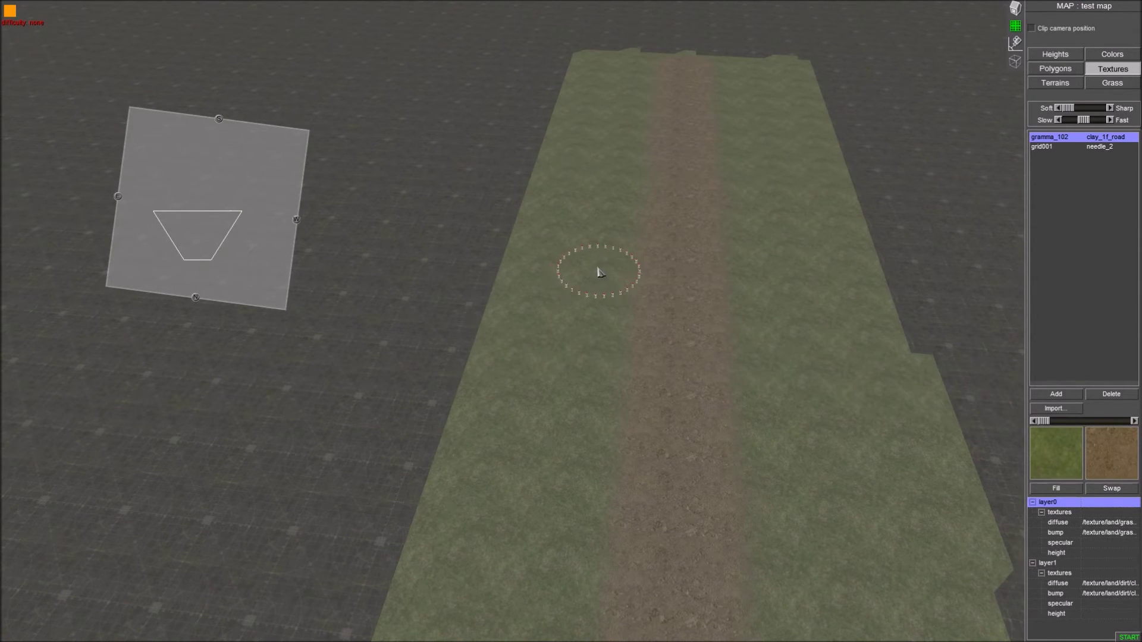
{"action": "middle_click_drag", "start_coordinate": [672, 263], "coordinate": [717, 224]}
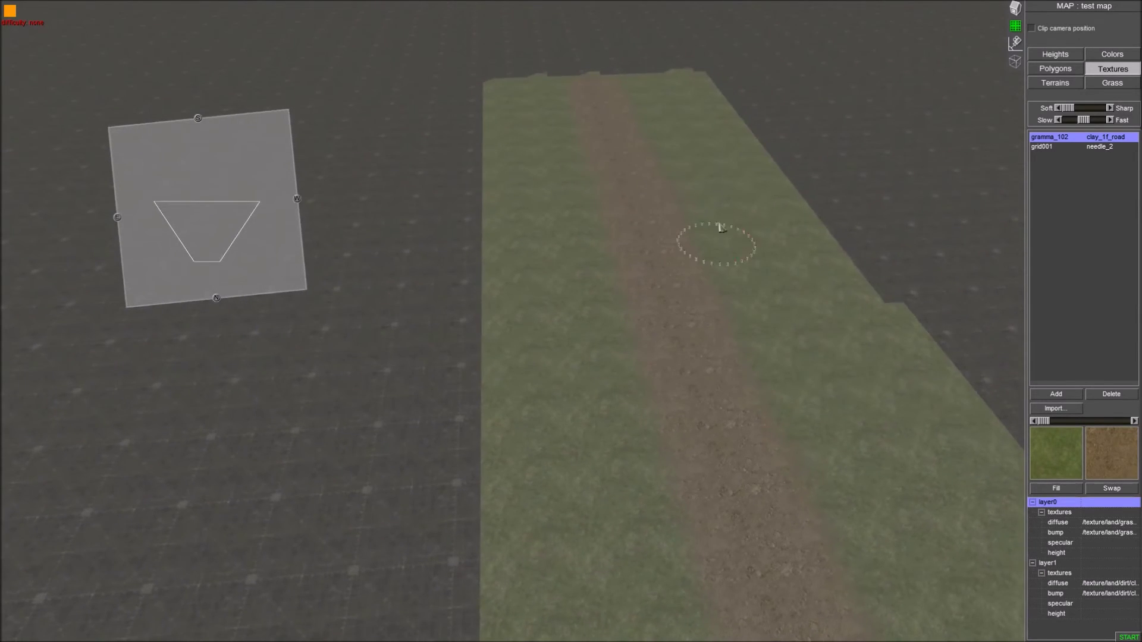
{"action": "mouse_move", "coordinate": [676, 2]}
{"action": "middle_click_drag", "start_coordinate": [670, 32], "coordinate": [932, 202]}
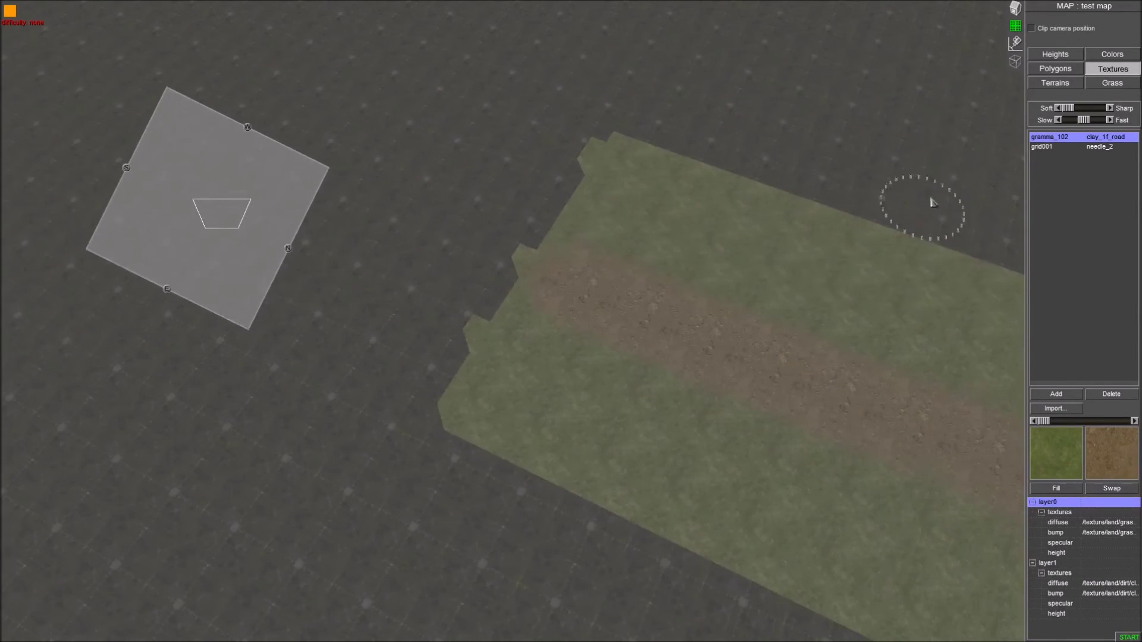
- Trim the stray grass patches along the strip's ragged end and side by painting the grid001 texture pair over them
{"action": "left_click", "coordinate": [1084, 148]}
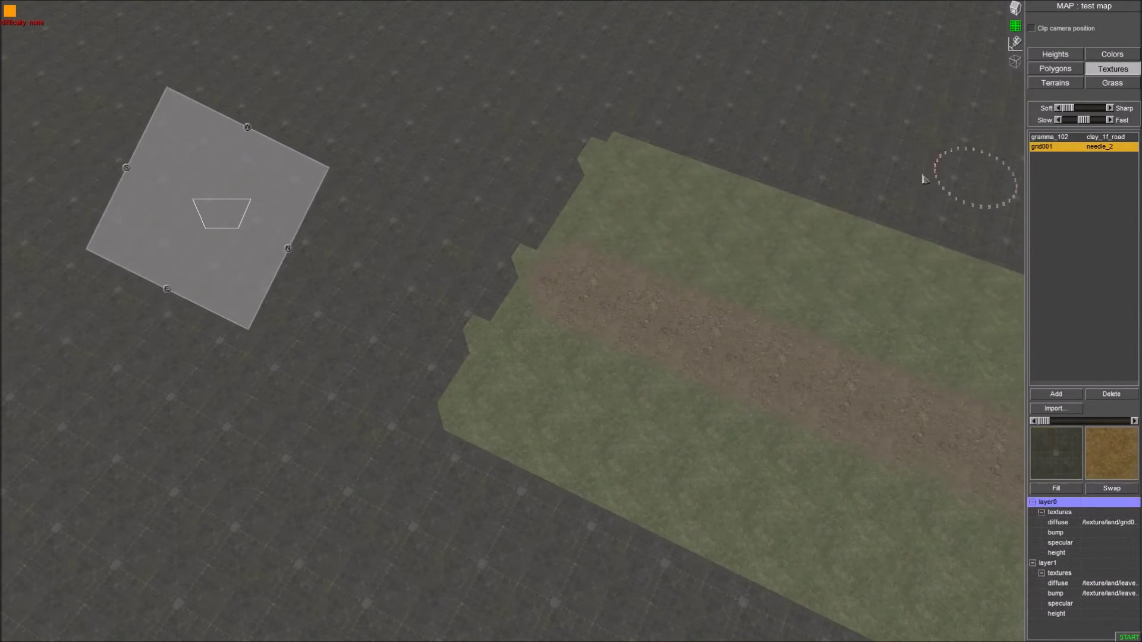
{"action": "left_click", "coordinate": [553, 159]}
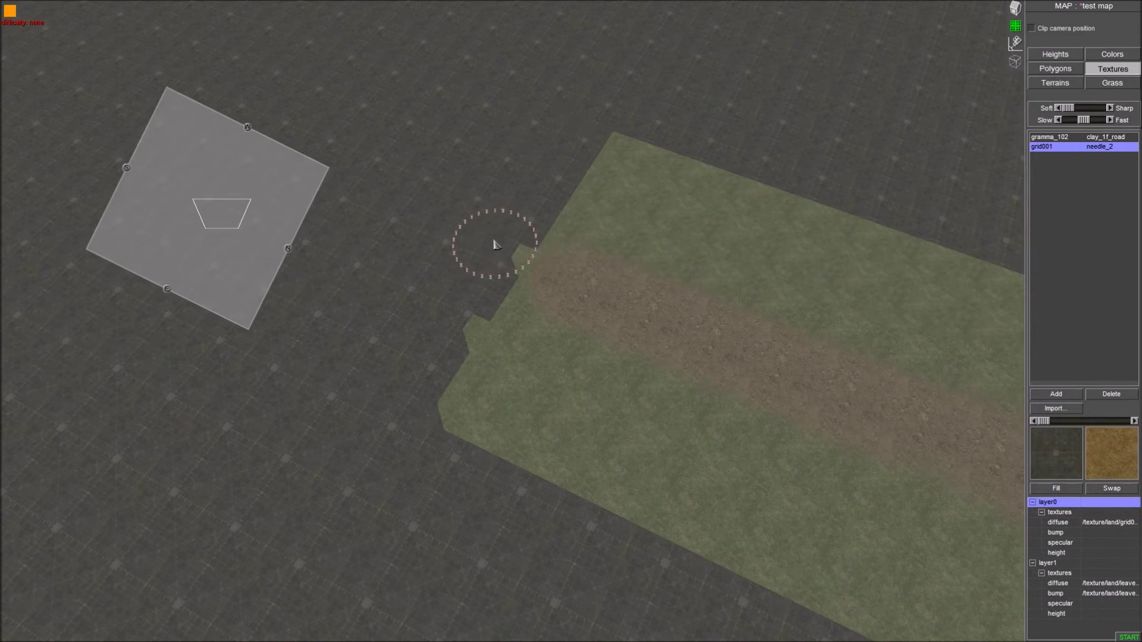
{"action": "left_click_drag", "start_coordinate": [493, 244], "coordinate": [491, 245]}
{"action": "left_click", "coordinate": [434, 319]}
{"action": "middle_click_drag", "start_coordinate": [480, 306], "coordinate": [815, 270]}
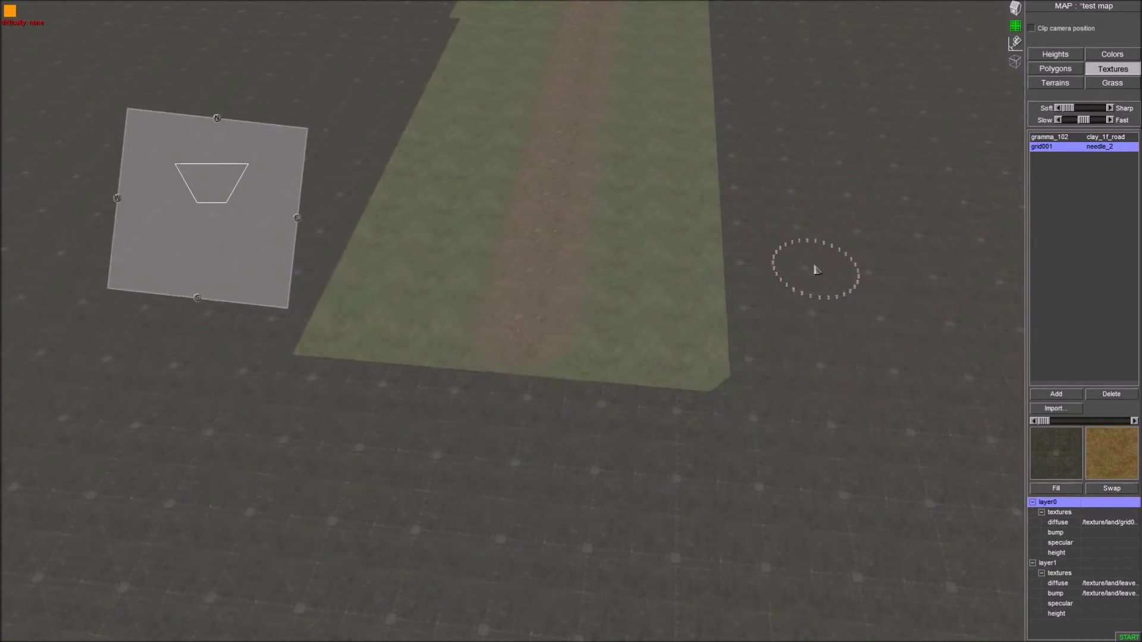
{"action": "mouse_move", "coordinate": [472, 5]}
{"action": "left_click_drag", "start_coordinate": [386, 191], "coordinate": [394, 198]}
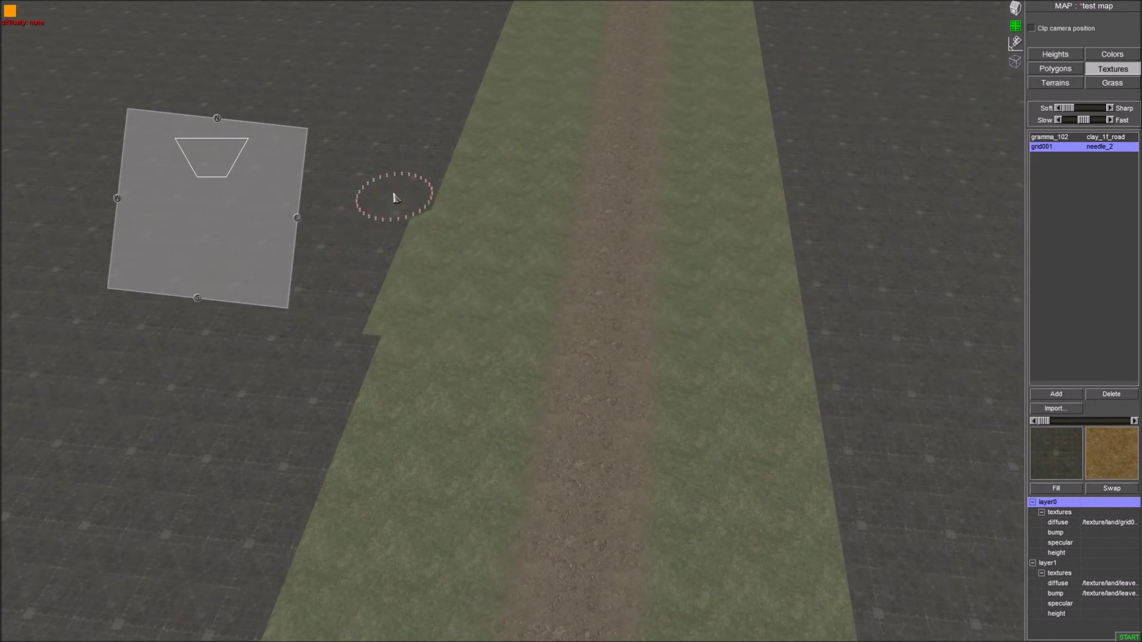
{"action": "left_click_drag", "start_coordinate": [380, 243], "coordinate": [357, 321]}
- Repaint the notch in the side edge of the grass strip with the gramma_102 texture
{"action": "left_click", "coordinate": [1055, 139]}
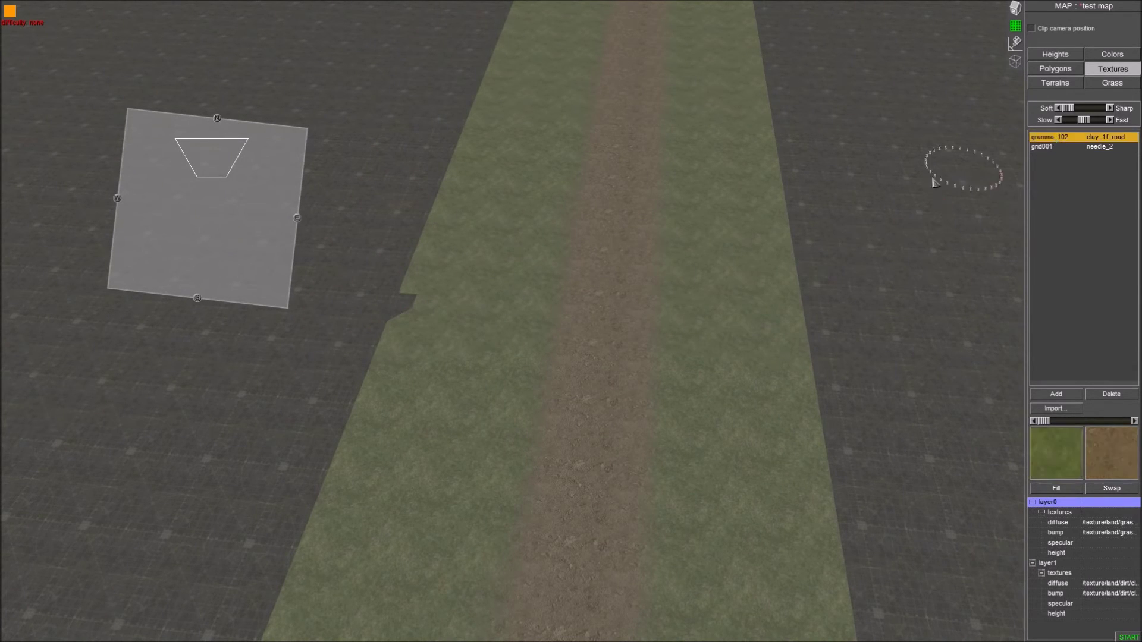
{"action": "left_click", "coordinate": [438, 317]}
{"action": "mouse_move", "coordinate": [437, 316]}
{"action": "middle_mouse_down"}
{"action": "mouse_move", "coordinate": [468, 273]}
{"action": "mouse_move", "coordinate": [496, 286]}
{"action": "middle_mouse_up"}
- Save the map under its existing name
{"action": "mouse_move", "coordinate": [499, 1]}
{"action": "mouse_move", "coordinate": [500, 13]}
{"action": "right_mouse_down"}
{"action": "mouse_move", "coordinate": [806, 232]}
{"action": "mouse_move", "coordinate": [1010, 212]}
{"action": "mouse_move", "coordinate": [943, 171]}
{"action": "mouse_move", "coordinate": [1010, 182]}
{"action": "right_mouse_up"}
{"action": "key", "text": "Escape"}
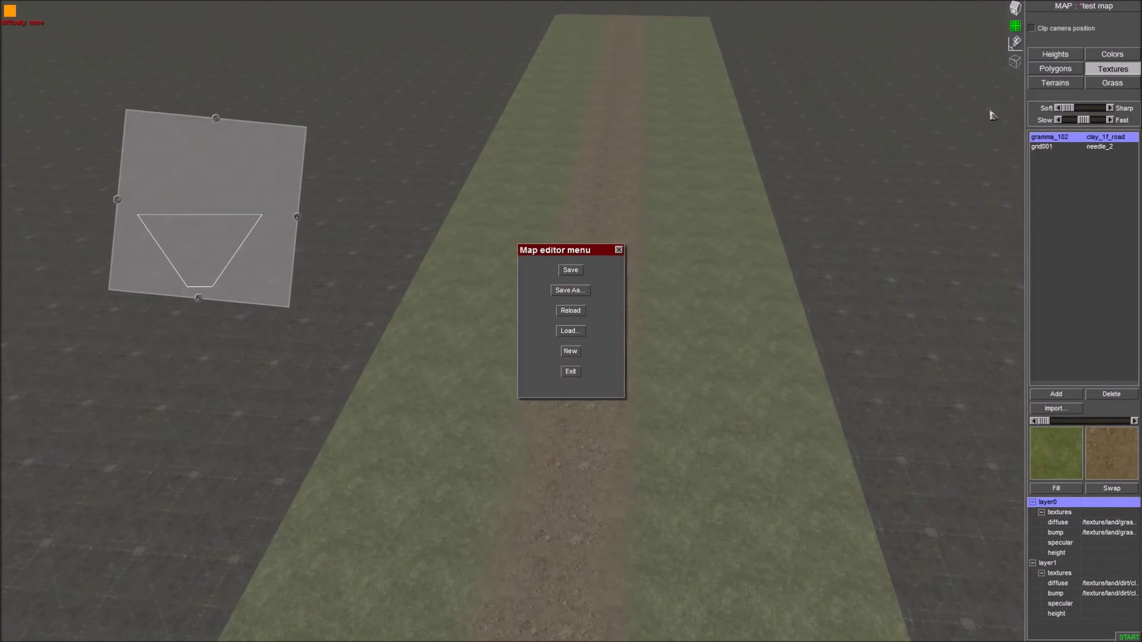
{"action": "left_click", "coordinate": [570, 271]}
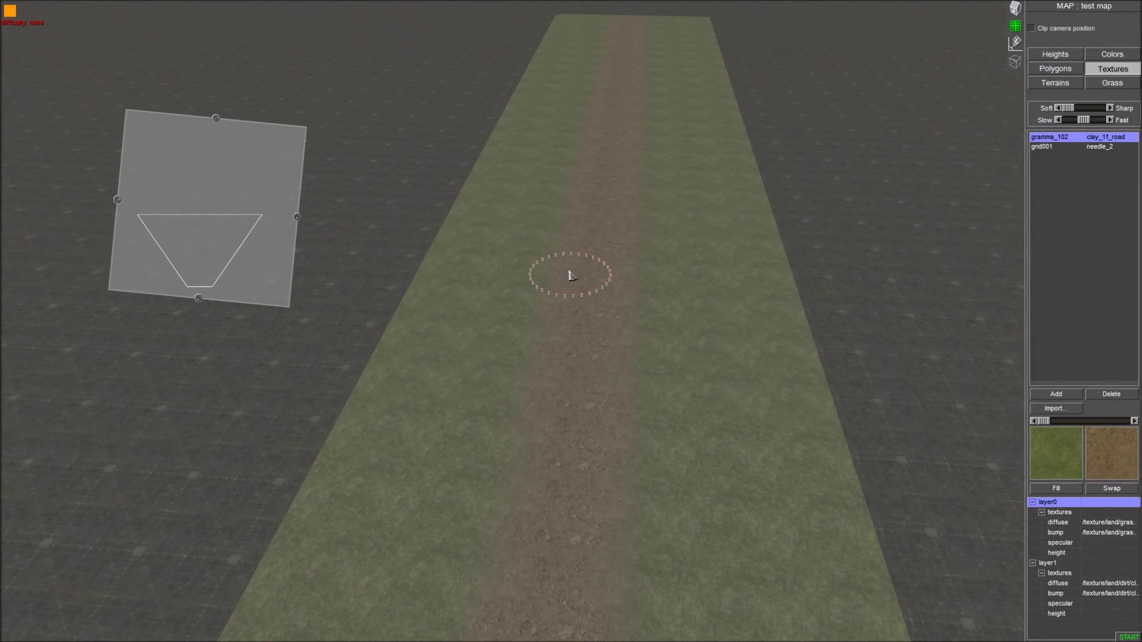
- Raise the dirt road where it meets the map's edge with the height brush at a fixed height of 10
{"action": "right_click_drag", "start_coordinate": [571, 288], "coordinate": [711, 239]}
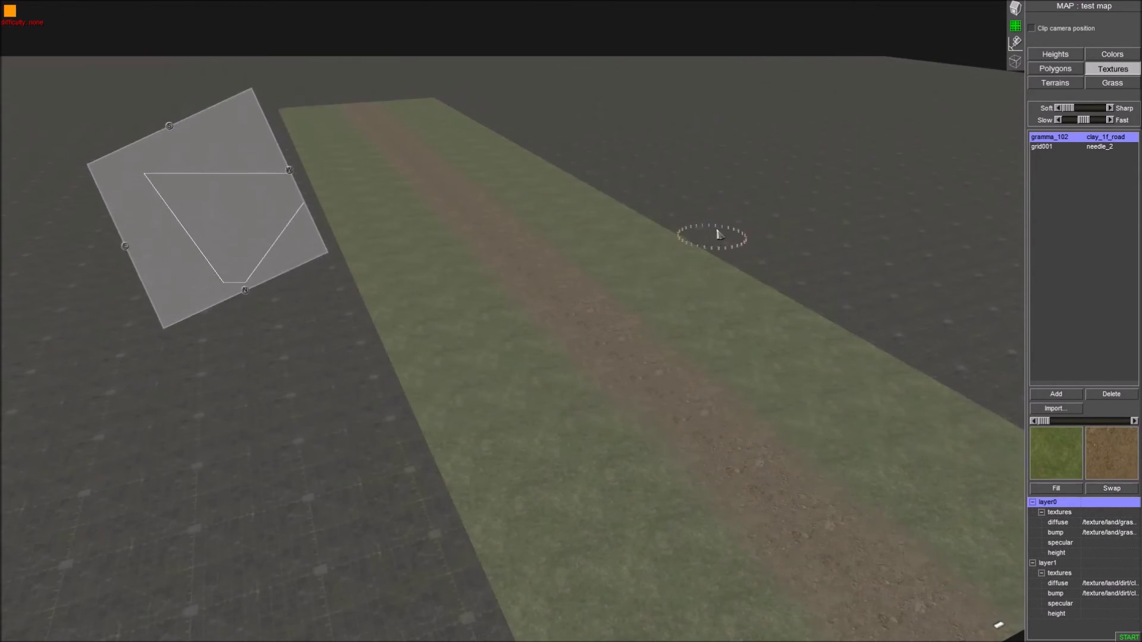
{"action": "left_click", "coordinate": [1055, 55]}
{"action": "right_click_drag", "start_coordinate": [926, 119], "coordinate": [826, 173]}
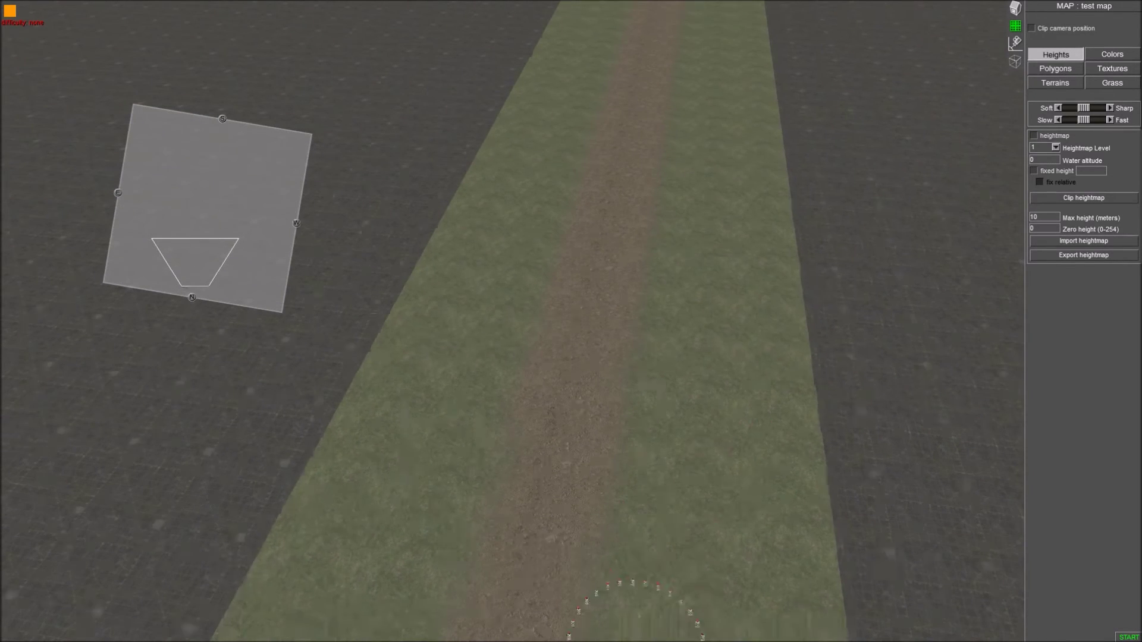
{"action": "scroll", "coordinate": [577, 565], "scroll_direction": "down", "scroll_amount": 5}
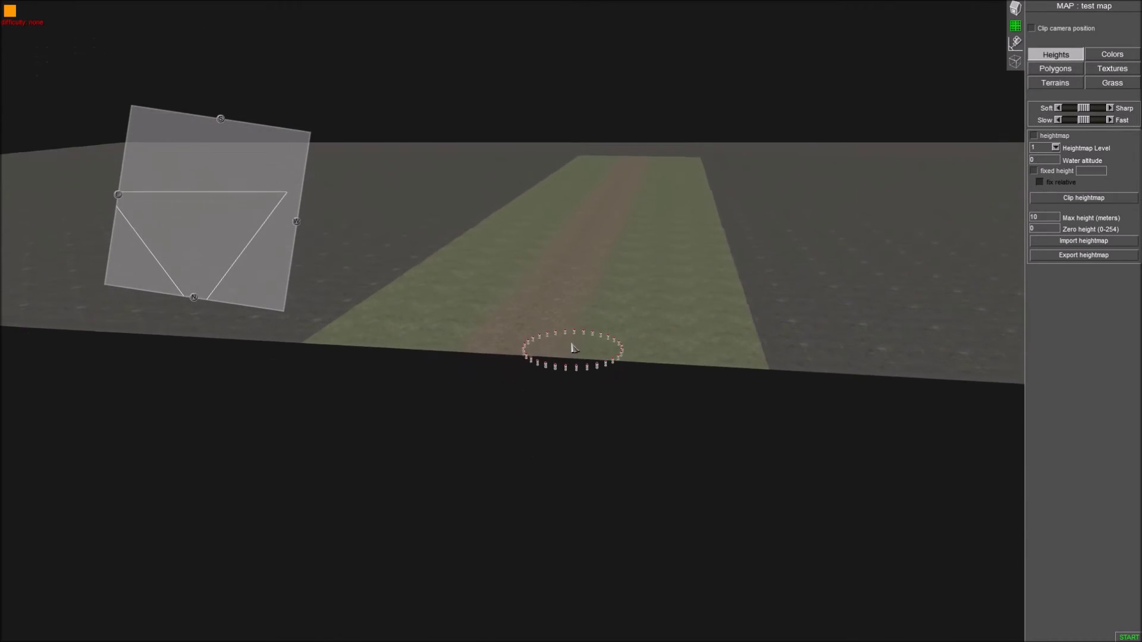
{"action": "middle_click_drag", "start_coordinate": [573, 348], "coordinate": [590, 396]}
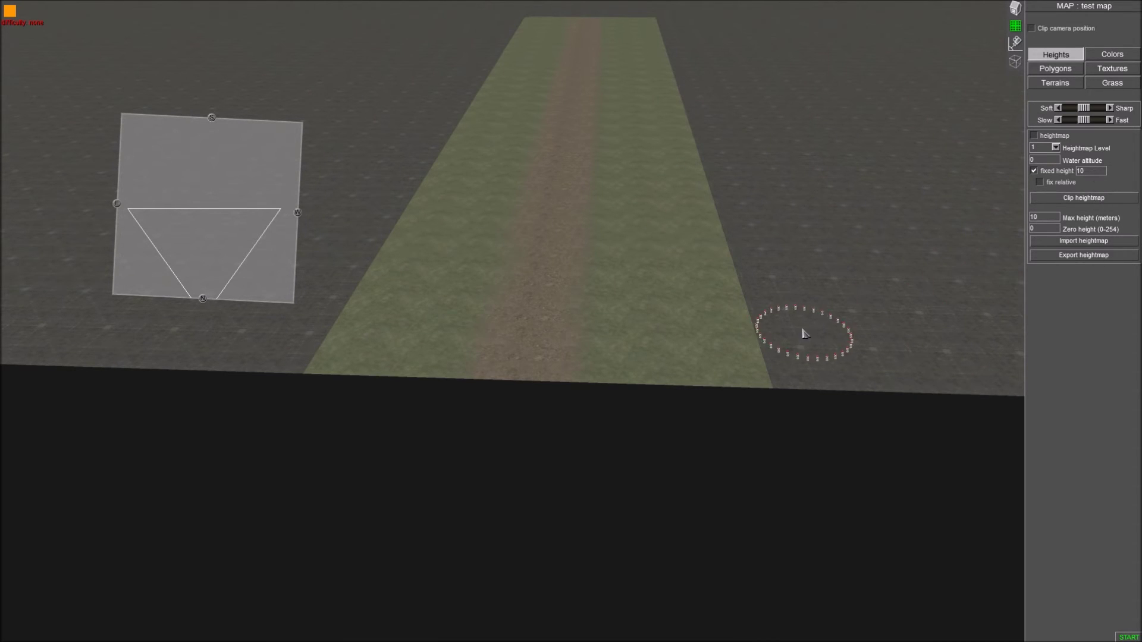
{"action": "middle_click_drag", "start_coordinate": [445, 402], "coordinate": [515, 369]}
{"action": "scroll", "coordinate": [534, 386], "scroll_direction": "up", "scroll_amount": 3}
{"action": "mouse_move", "coordinate": [499, 376]}
{"action": "left_mouse_down"}
{"action": "mouse_move", "coordinate": [502, 294]}
{"action": "mouse_move", "coordinate": [467, 382]}
{"action": "mouse_move", "coordinate": [509, 383]}
{"action": "left_mouse_up"}
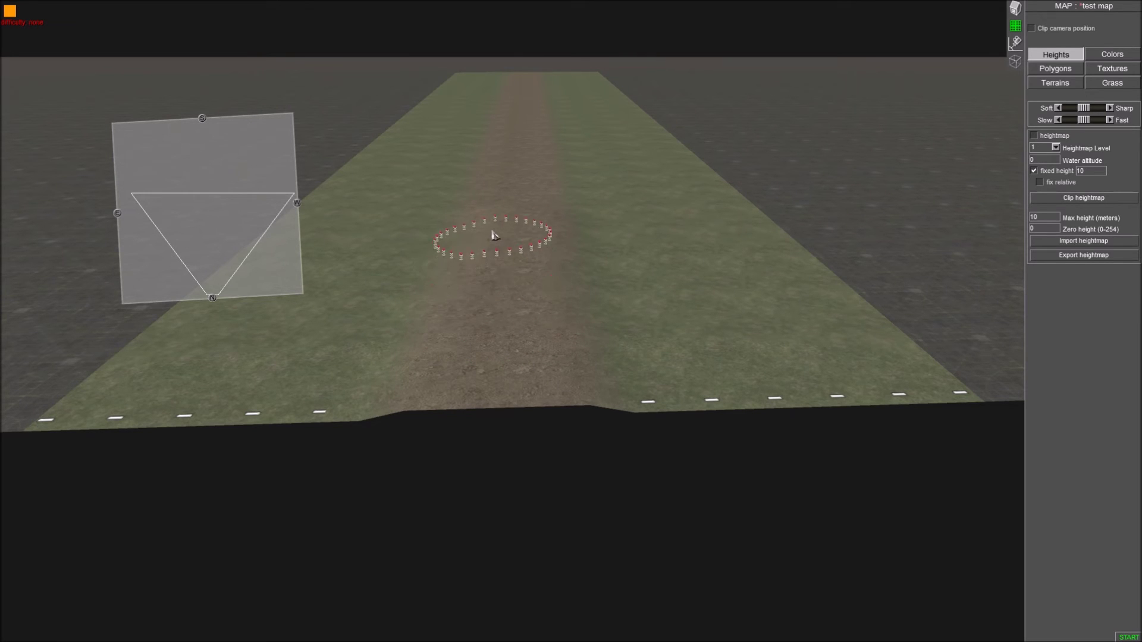
- Examine the raised section of the dirt road and its sloped sides from several camera angles
{"action": "mouse_move", "coordinate": [495, 213]}
{"action": "middle_mouse_down"}
{"action": "mouse_move", "coordinate": [523, 174]}
{"action": "mouse_move", "coordinate": [520, 152]}
{"action": "mouse_move", "coordinate": [486, 211]}
{"action": "mouse_move", "coordinate": [505, 221]}
{"action": "middle_mouse_up"}
{"action": "mouse_move", "coordinate": [491, 2]}
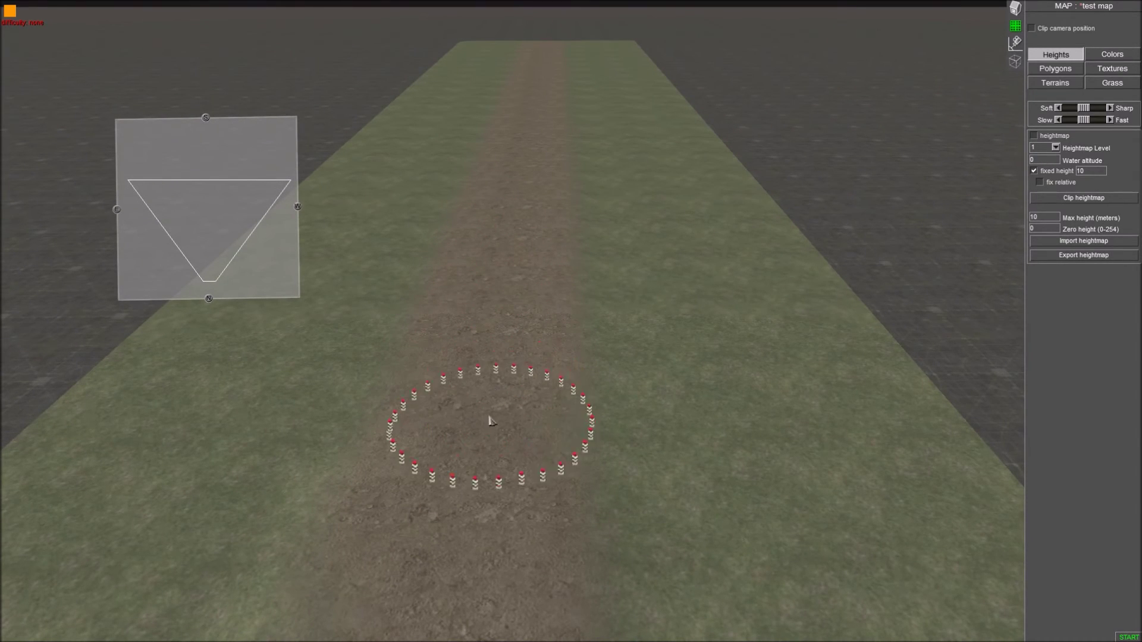
{"action": "middle_click_drag", "start_coordinate": [476, 471], "coordinate": [489, 410]}
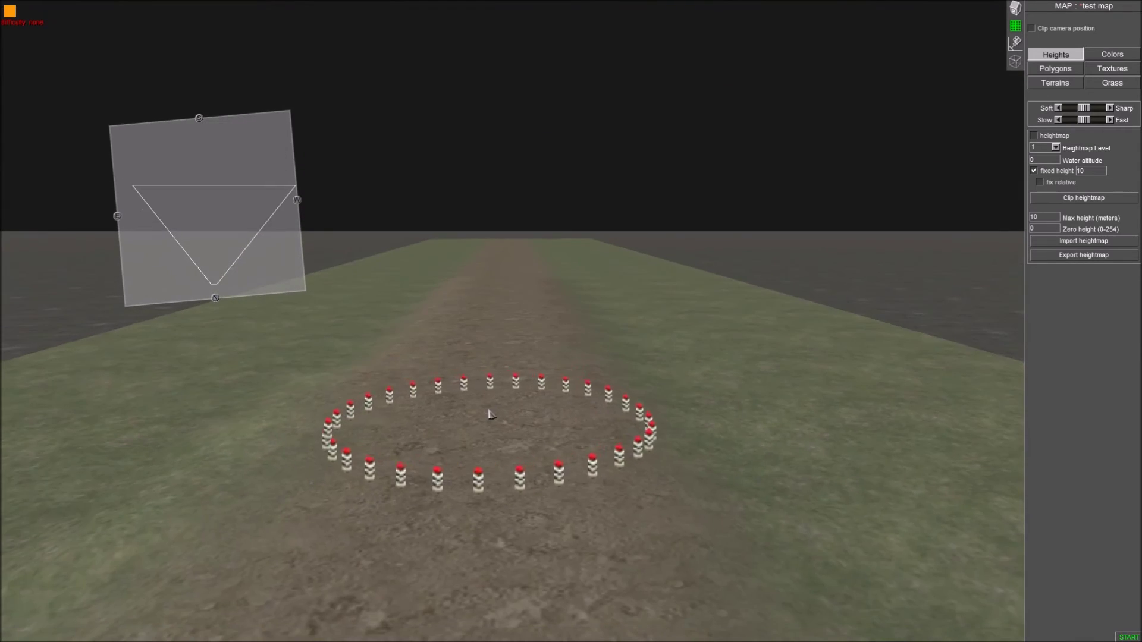
{"action": "scroll", "coordinate": [488, 414], "scroll_direction": "down", "scroll_amount": 5}
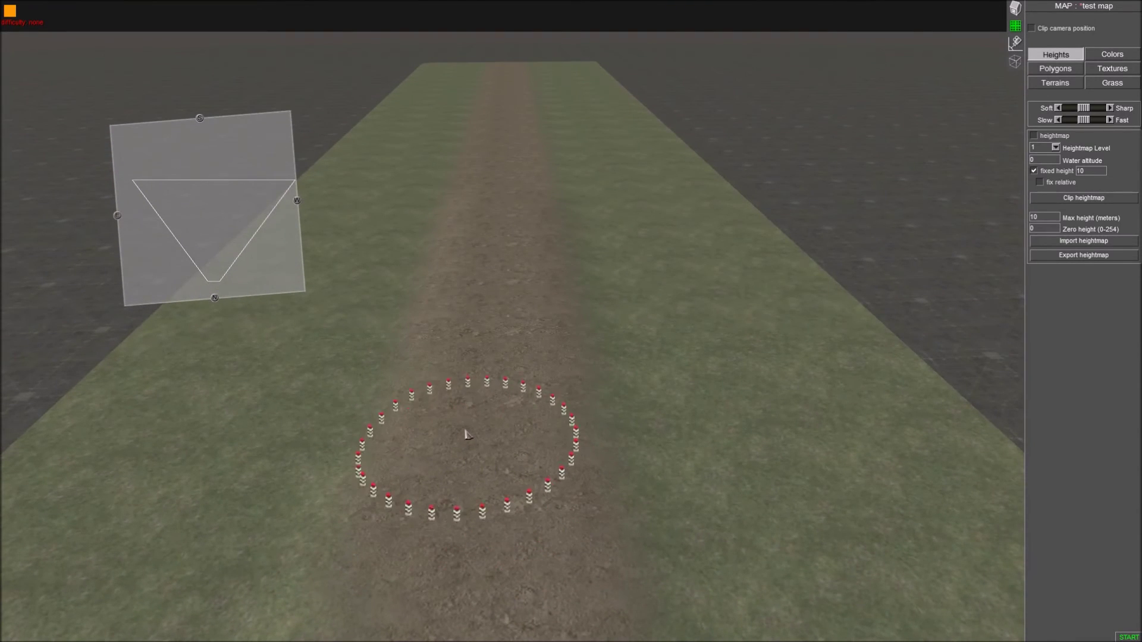
{"action": "mouse_move", "coordinate": [409, 1]}
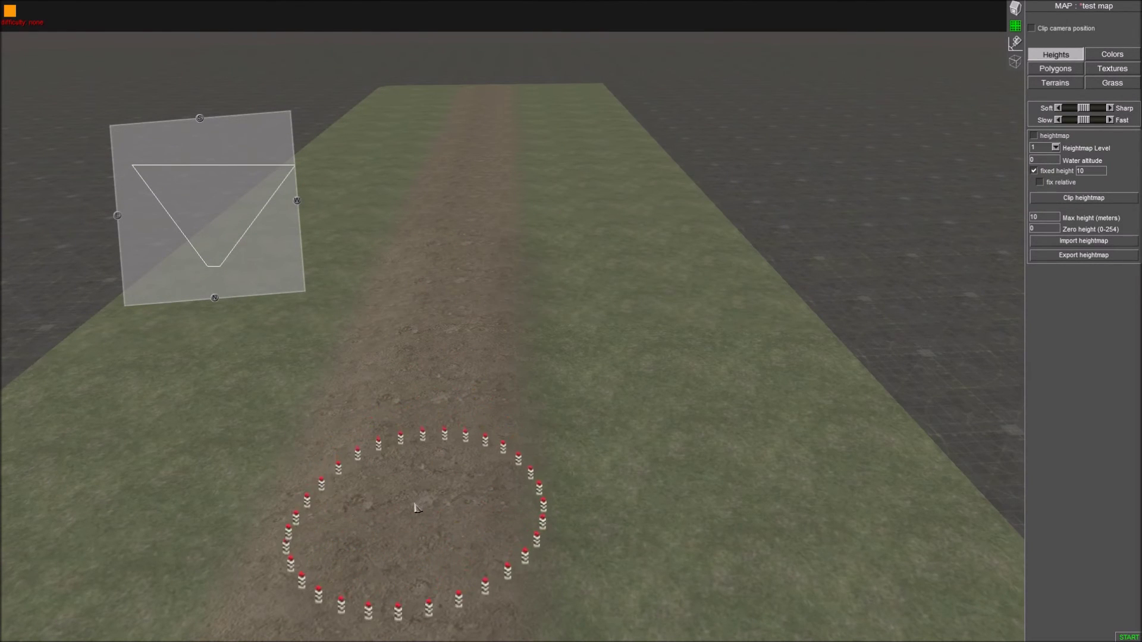
{"action": "scroll", "coordinate": [403, 499], "scroll_direction": "up", "scroll_amount": 5}
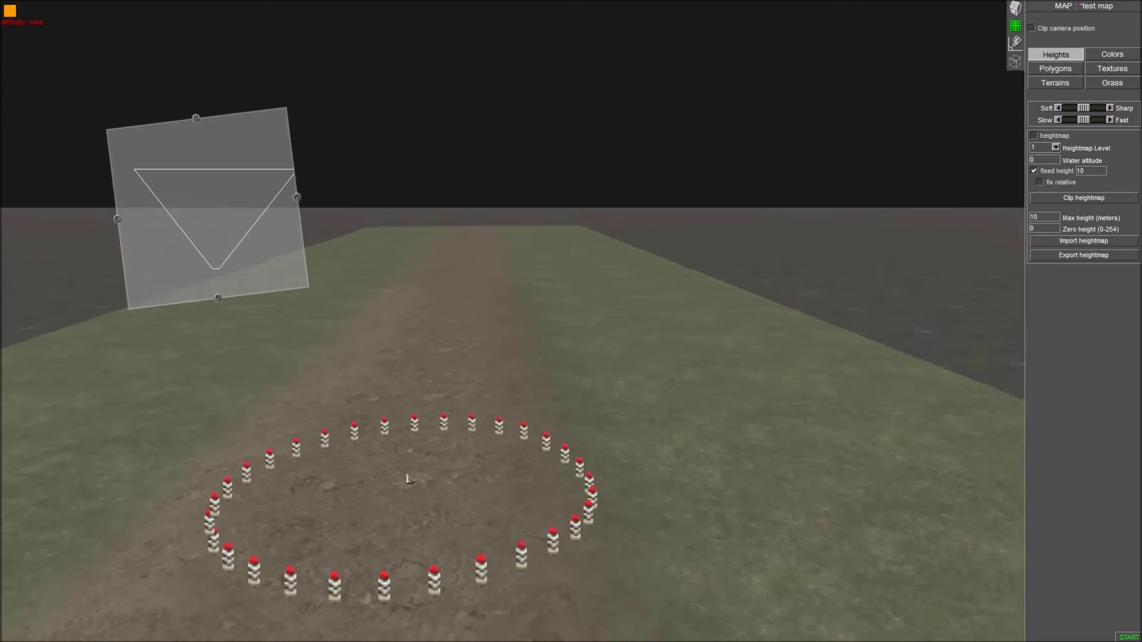
{"action": "scroll", "coordinate": [407, 478], "scroll_direction": "down", "scroll_amount": 2}
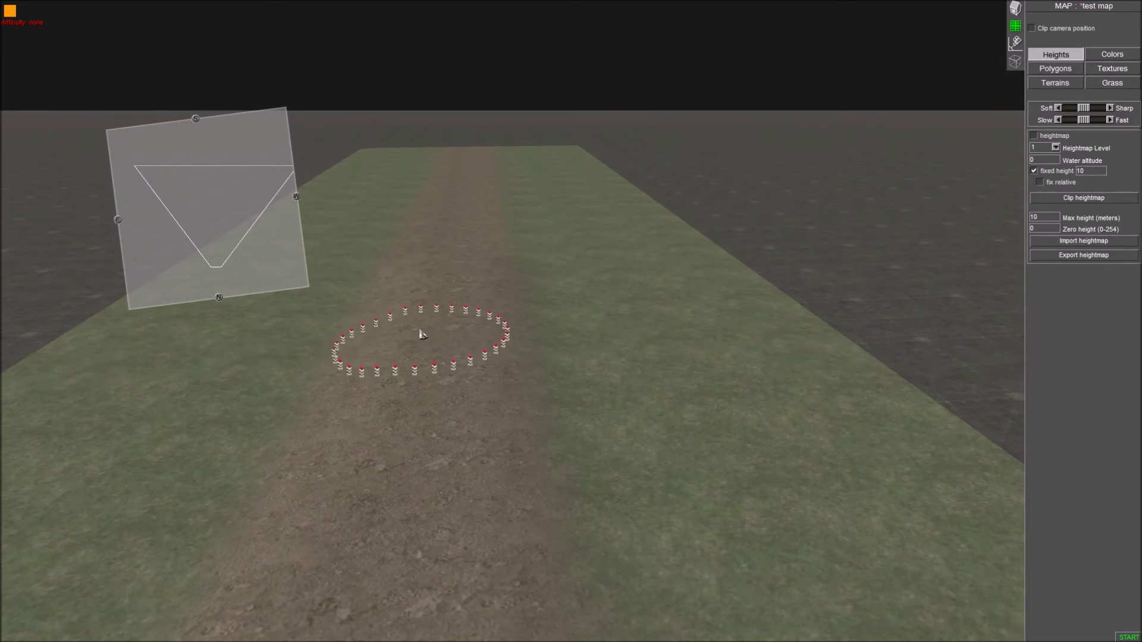
{"action": "scroll", "coordinate": [408, 471], "scroll_direction": "up", "scroll_amount": 2}
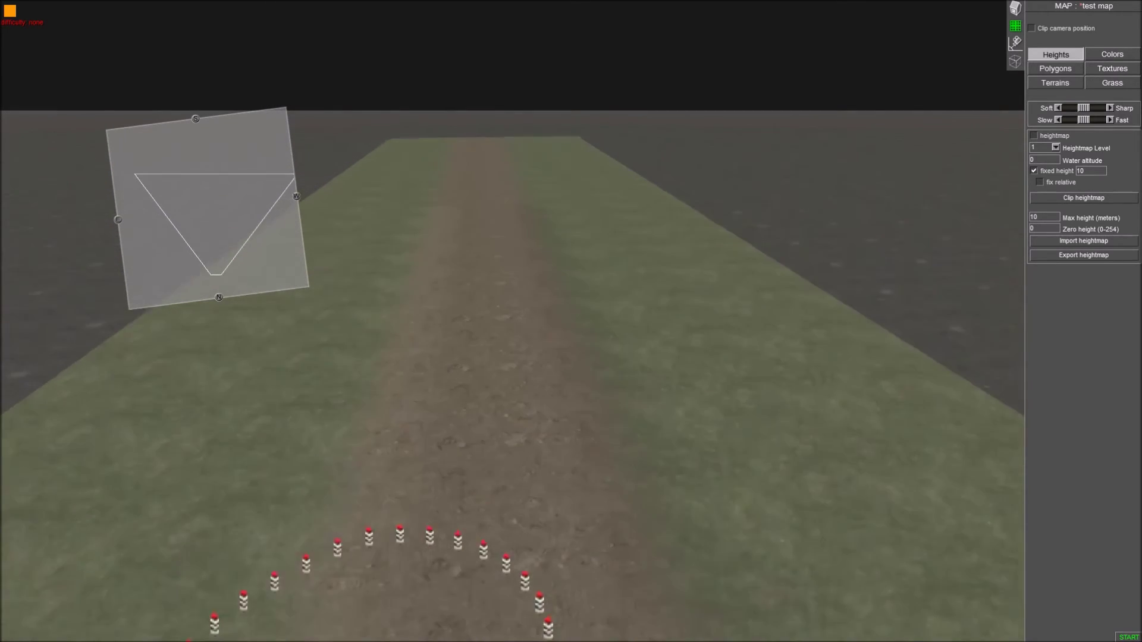
{"action": "scroll", "coordinate": [410, 571], "scroll_direction": "down", "scroll_amount": 2}
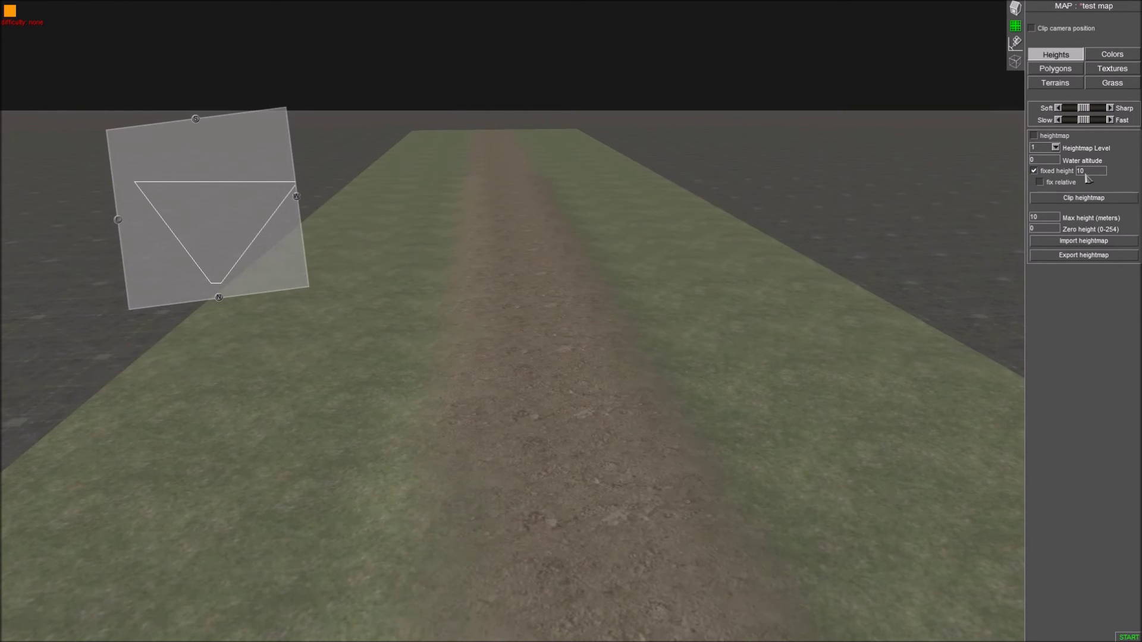
- Turn off the fixed height, make the brush slightly softer and faster, and sculpt freehand bumps near the map's corner
{"action": "mouse_move", "coordinate": [300, 3]}
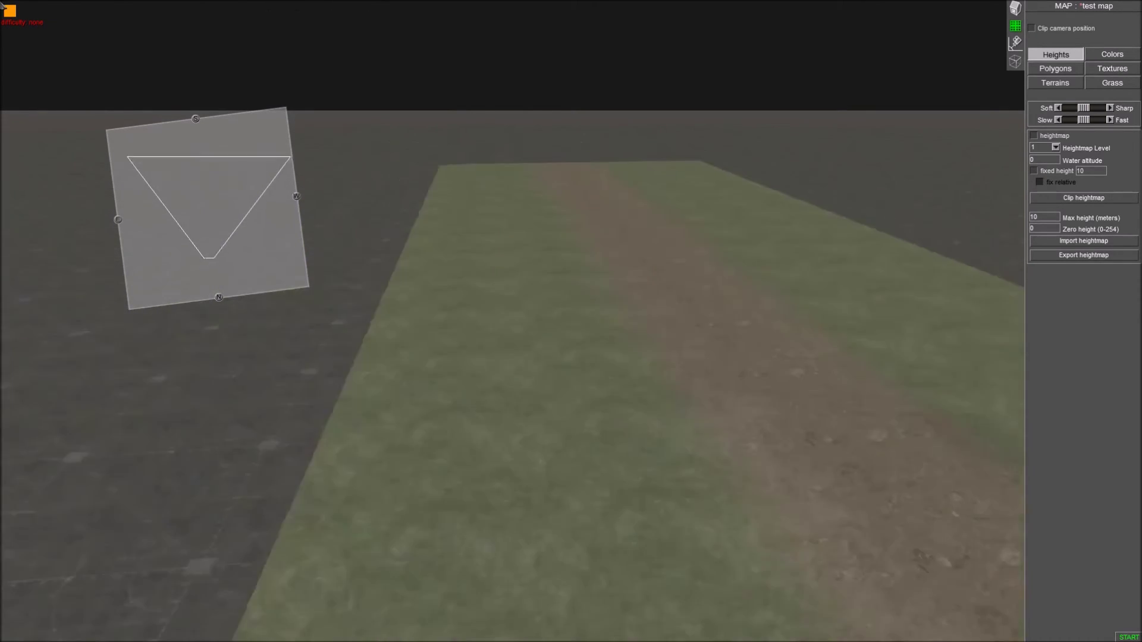
{"action": "scroll", "coordinate": [387, 204], "scroll_direction": "down", "scroll_amount": 3}
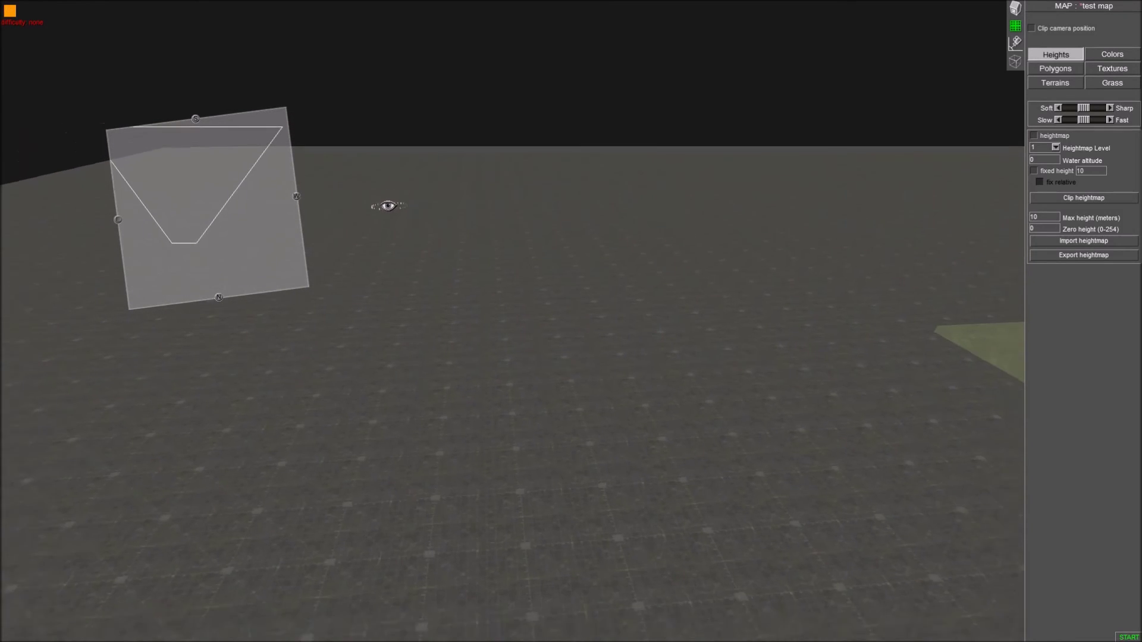
{"action": "scroll", "coordinate": [388, 206], "scroll_direction": "down", "scroll_amount": 3}
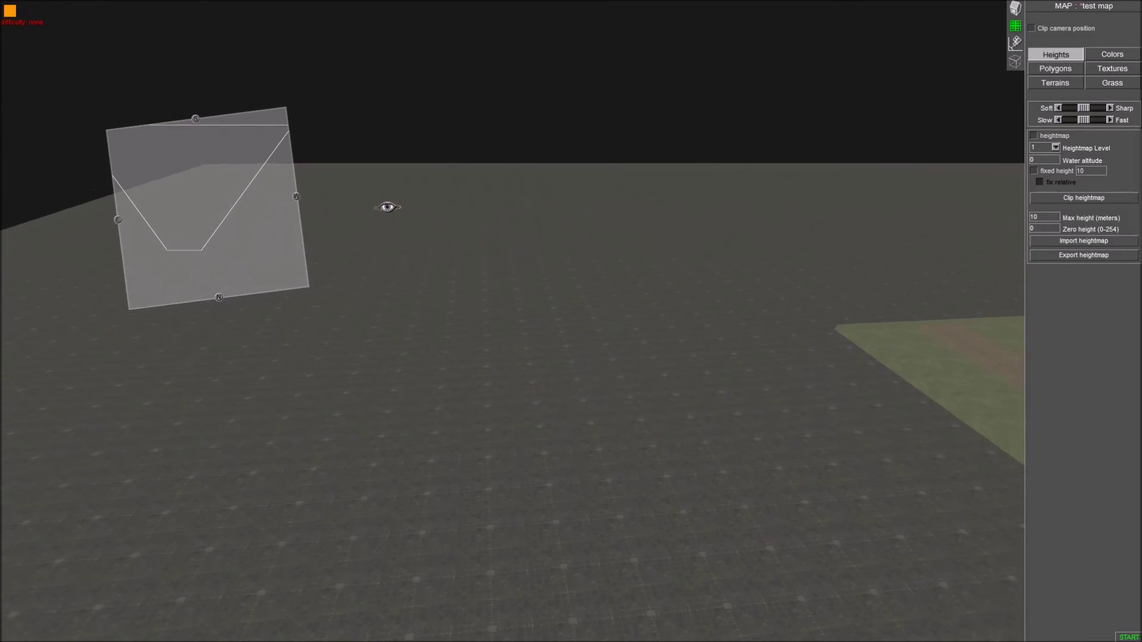
{"action": "middle_click_drag", "start_coordinate": [388, 206], "coordinate": [311, 252]}
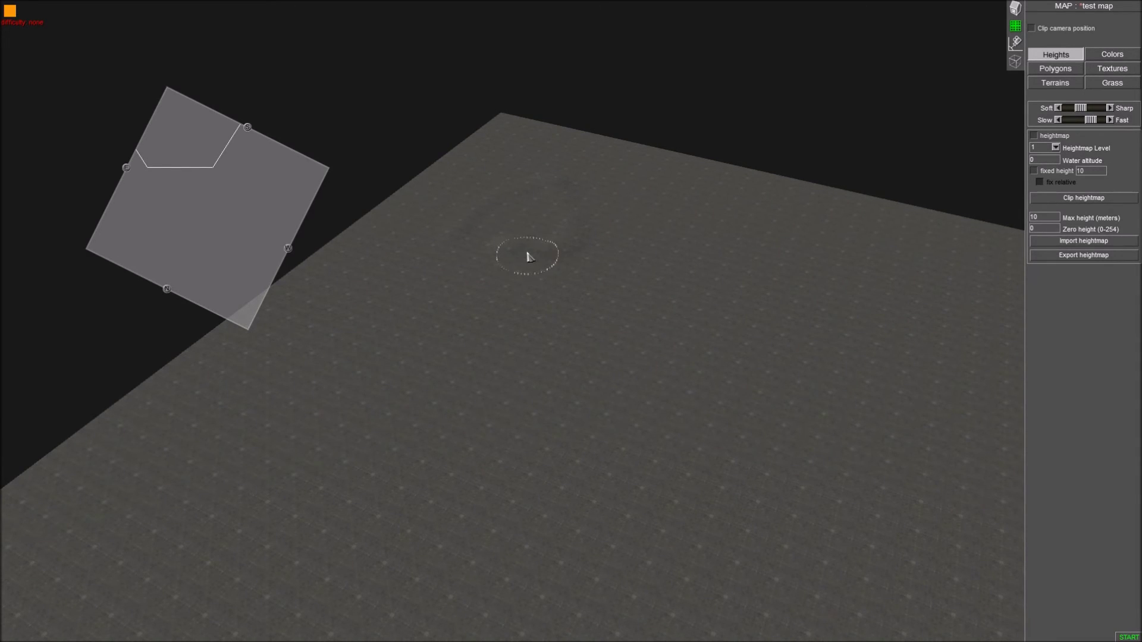
{"action": "middle_click_drag", "start_coordinate": [508, 235], "coordinate": [815, 215]}
{"action": "middle_click_drag", "start_coordinate": [298, 436], "coordinate": [572, 430]}
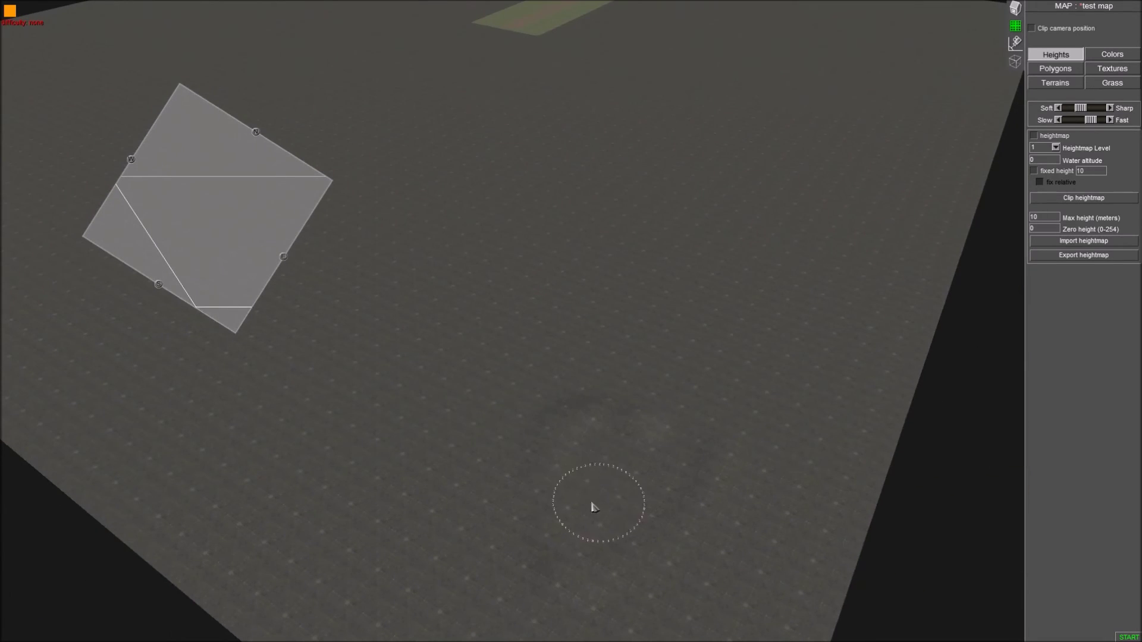
{"action": "left_click_drag", "start_coordinate": [595, 504], "coordinate": [617, 457]}
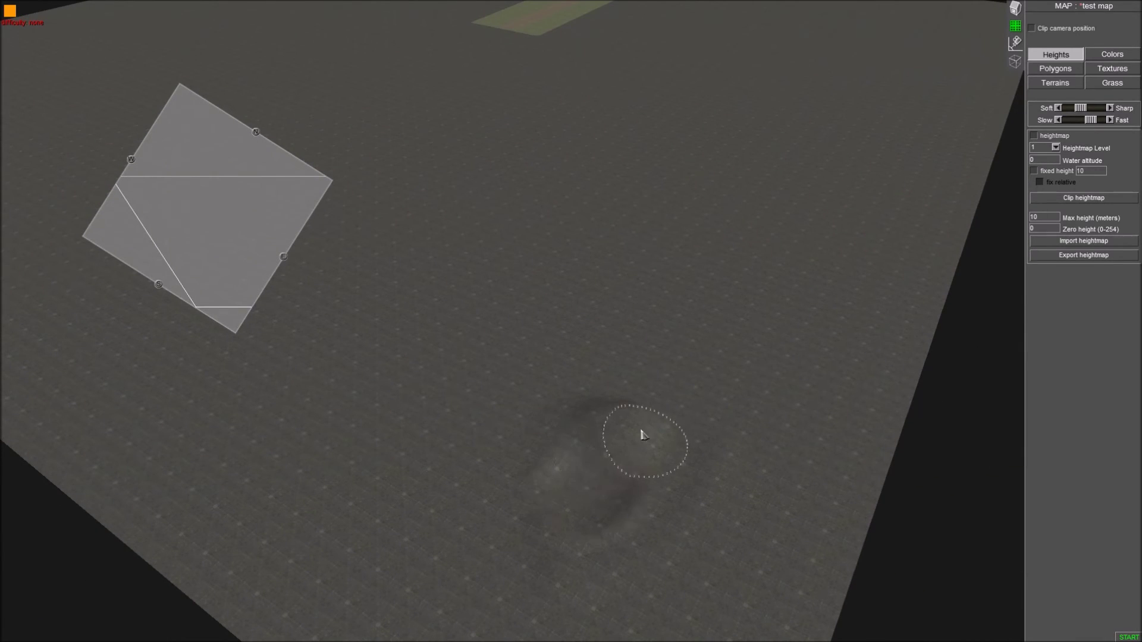
- Flatten the freehand bumps near the map's corner with the height brush at a fixed height of 0
{"action": "key", "text": "Down"}
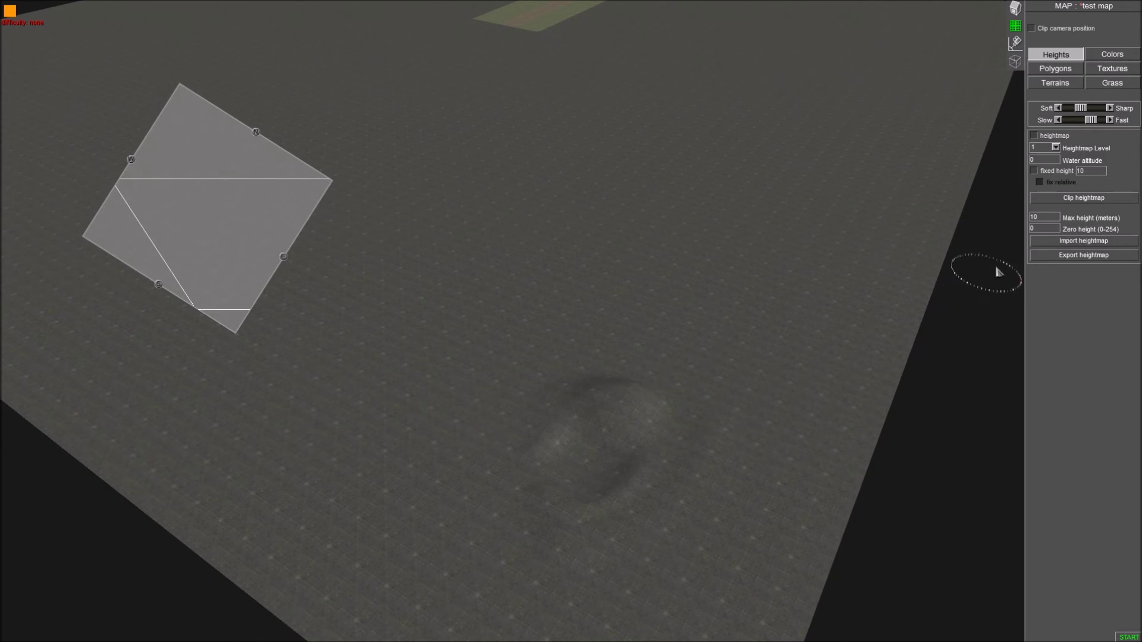
{"action": "key", "text": "Right"}
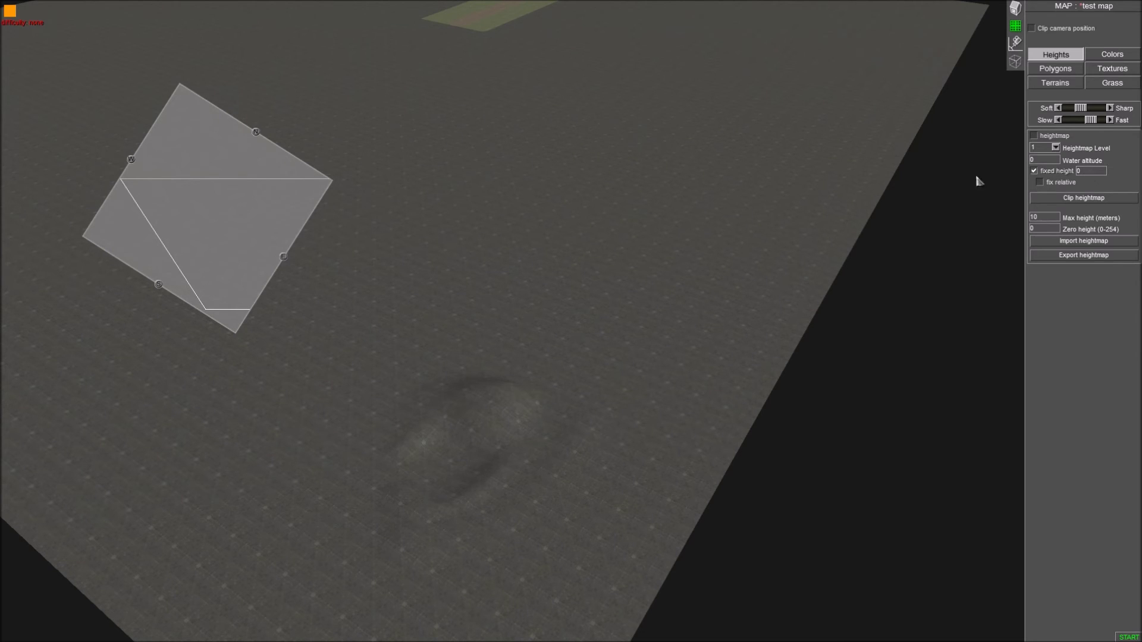
{"action": "left_click_drag", "start_coordinate": [525, 456], "coordinate": [430, 428]}
{"action": "left_click_drag", "start_coordinate": [488, 492], "coordinate": [476, 479]}
{"action": "mouse_move", "coordinate": [509, 479]}
{"action": "middle_mouse_down"}
{"action": "mouse_move", "coordinate": [490, 433]}
{"action": "mouse_move", "coordinate": [494, 375]}
{"action": "middle_mouse_up"}
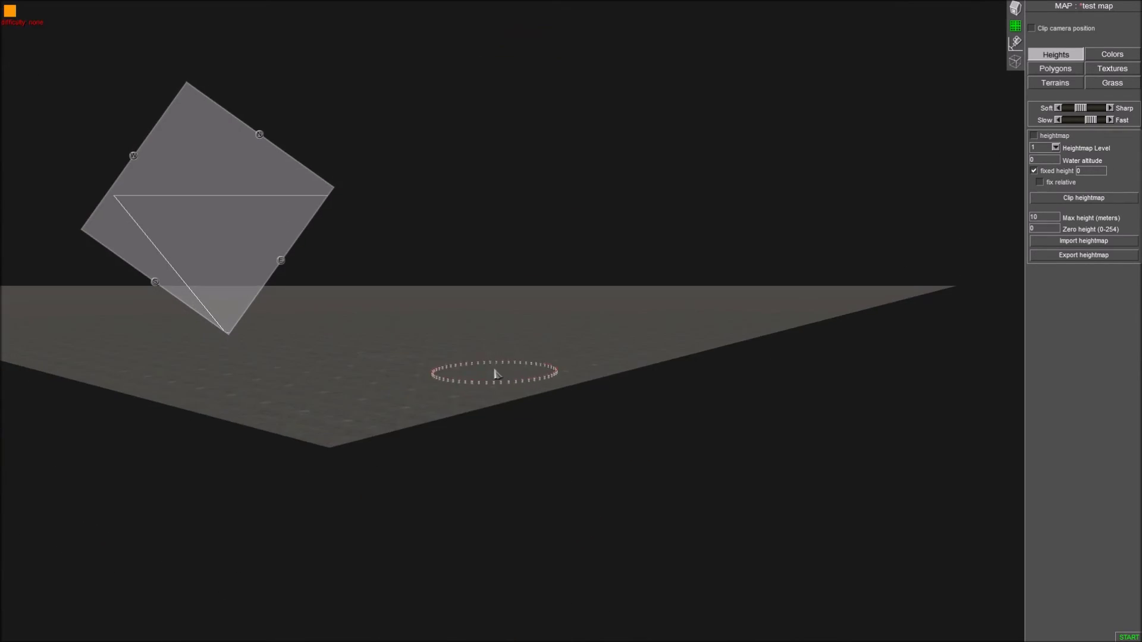
- Raise the dirt road along its length with a narrower height brush at a fixed height of 10
{"action": "mouse_move", "coordinate": [380, 362]}
{"action": "right_mouse_down"}
{"action": "mouse_move", "coordinate": [428, 416]}
{"action": "mouse_move", "coordinate": [483, 548]}
{"action": "right_mouse_up"}
{"action": "mouse_move", "coordinate": [134, 2]}
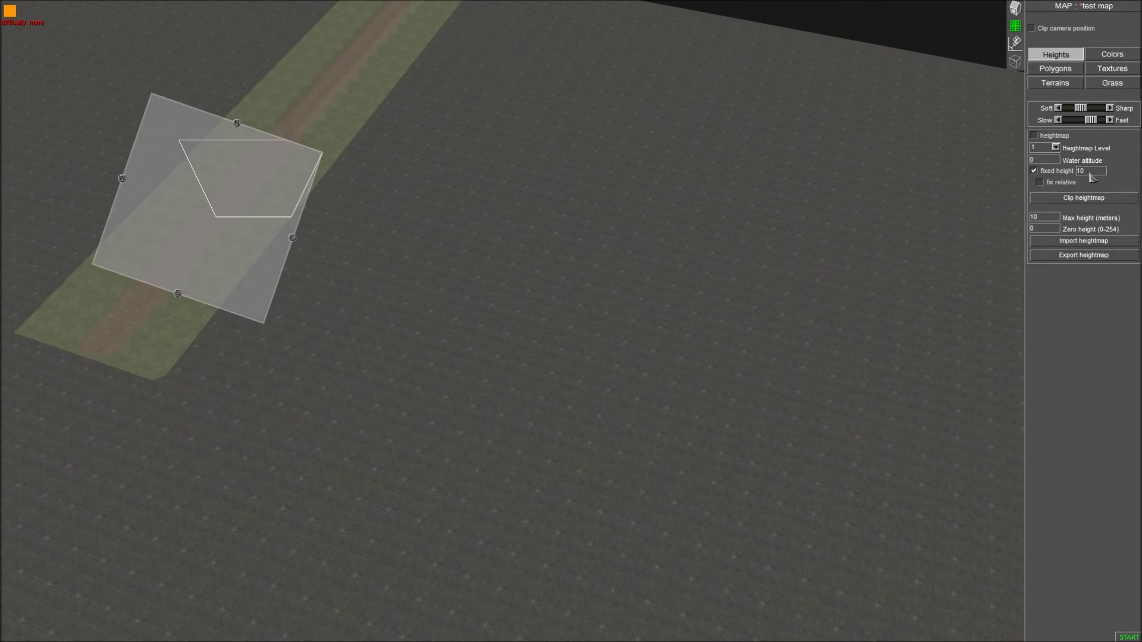
{"action": "right_click_drag", "start_coordinate": [644, 274], "coordinate": [130, 300]}
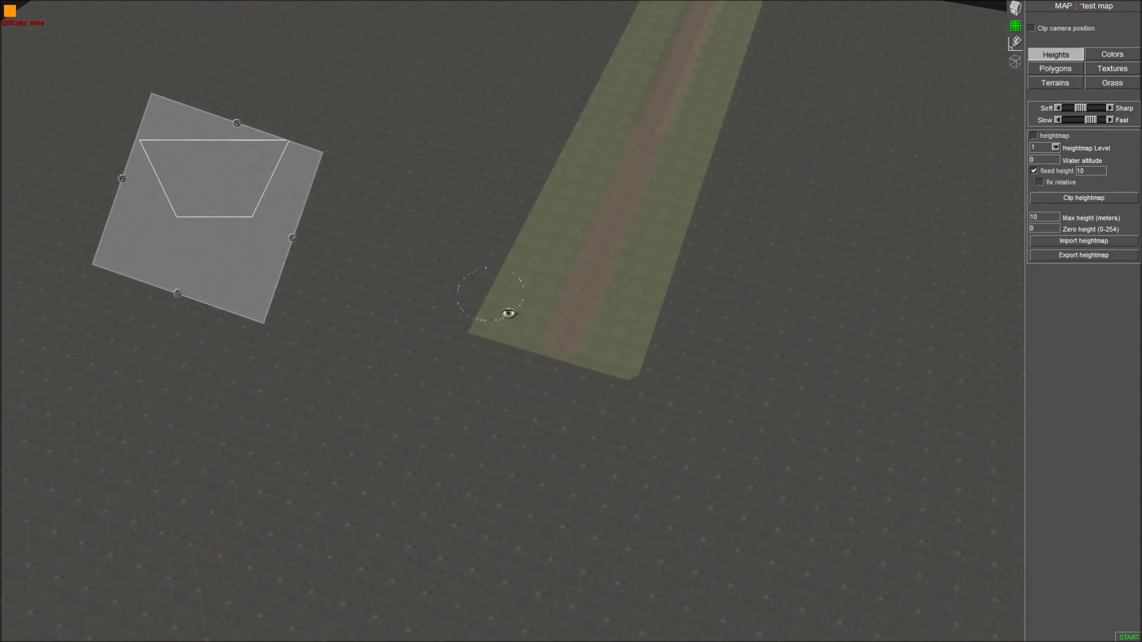
{"action": "scroll", "coordinate": [565, 324], "scroll_direction": "up", "scroll_amount": 5}
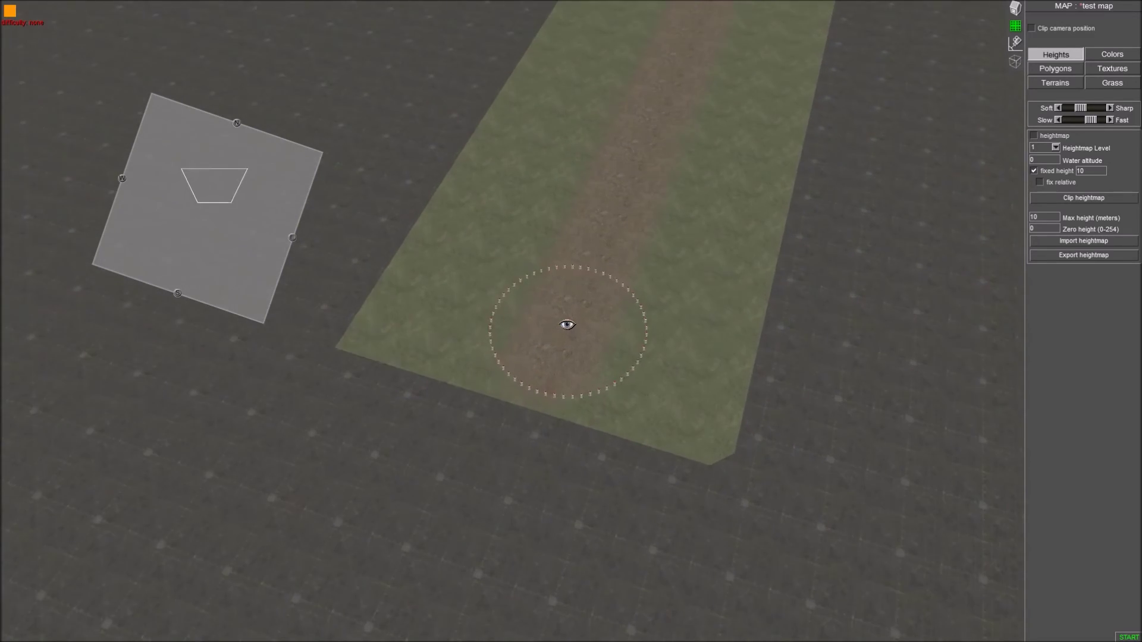
{"action": "scroll", "coordinate": [567, 324], "scroll_direction": "up", "scroll_amount": 3}
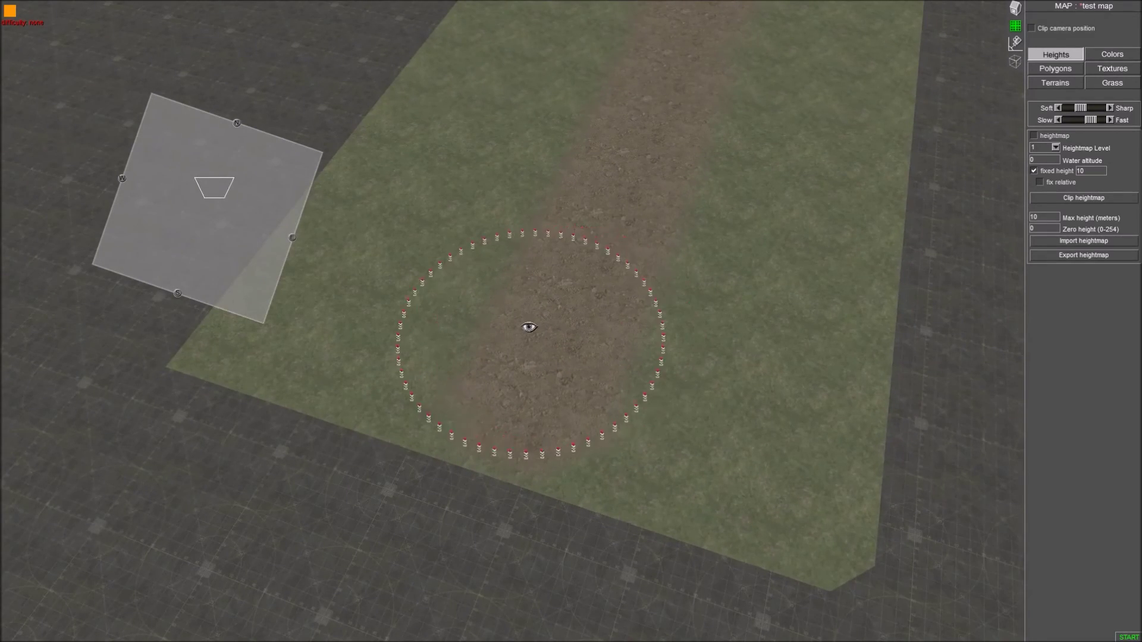
{"action": "middle_click_drag", "start_coordinate": [528, 327], "coordinate": [576, 237]}
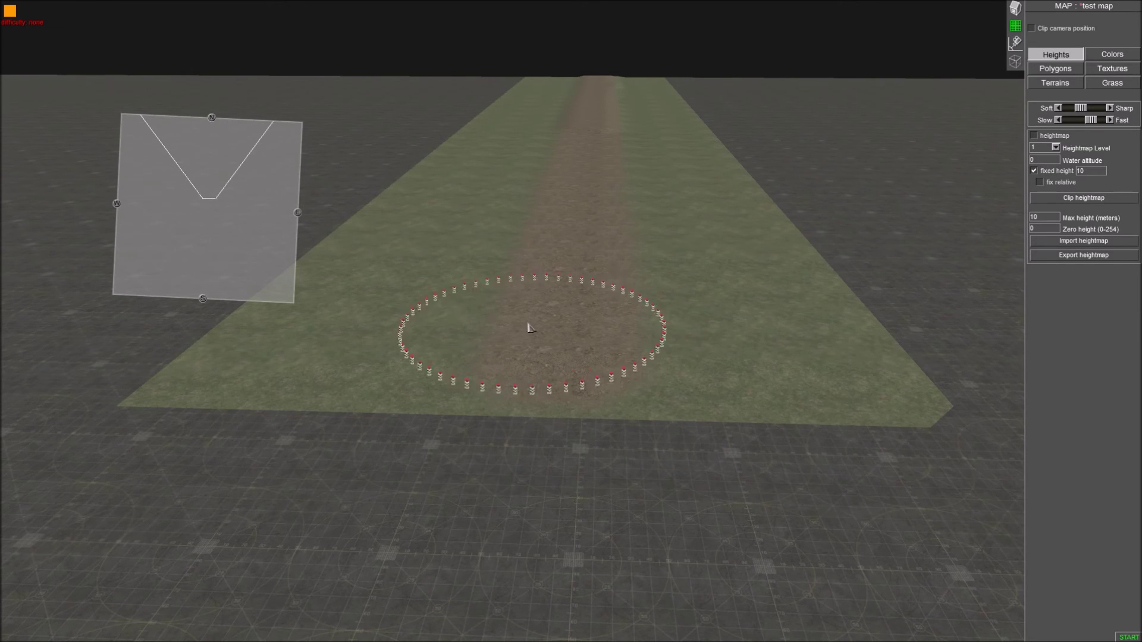
{"action": "scroll", "coordinate": [562, 333], "scroll_direction": "down", "scroll_amount": 3}
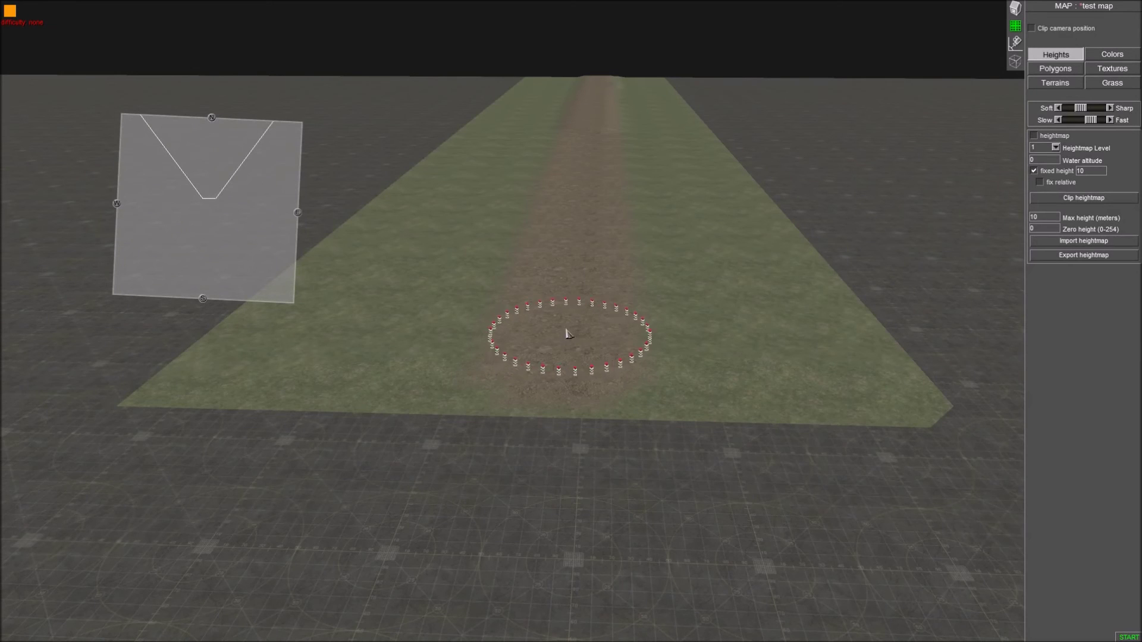
{"action": "mouse_move", "coordinate": [562, 3]}
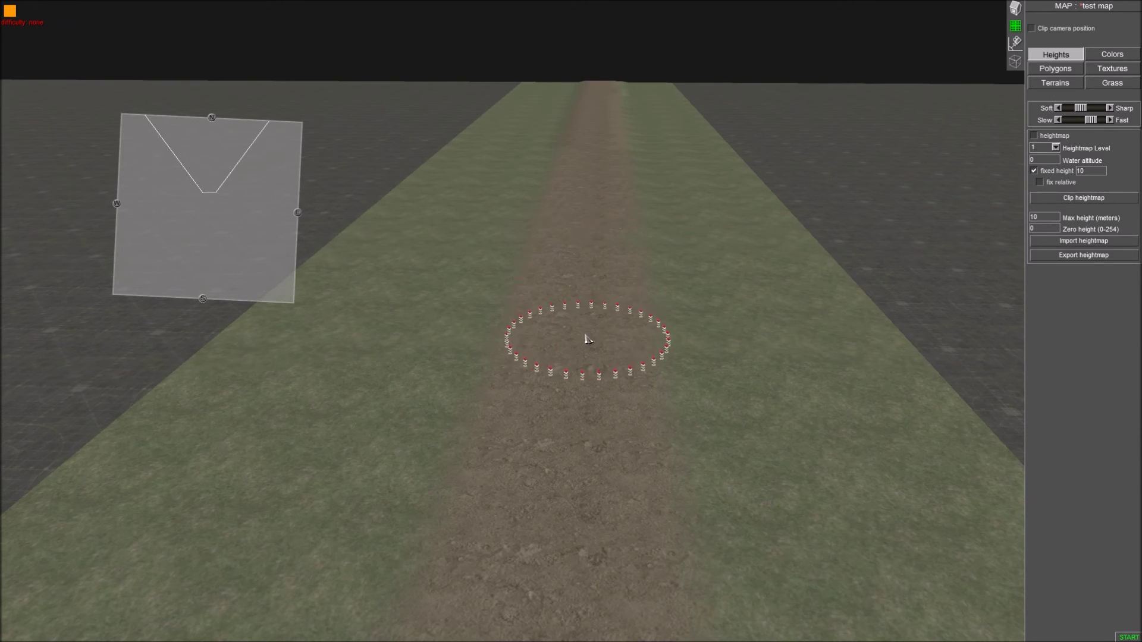
{"action": "mouse_move", "coordinate": [555, 641]}
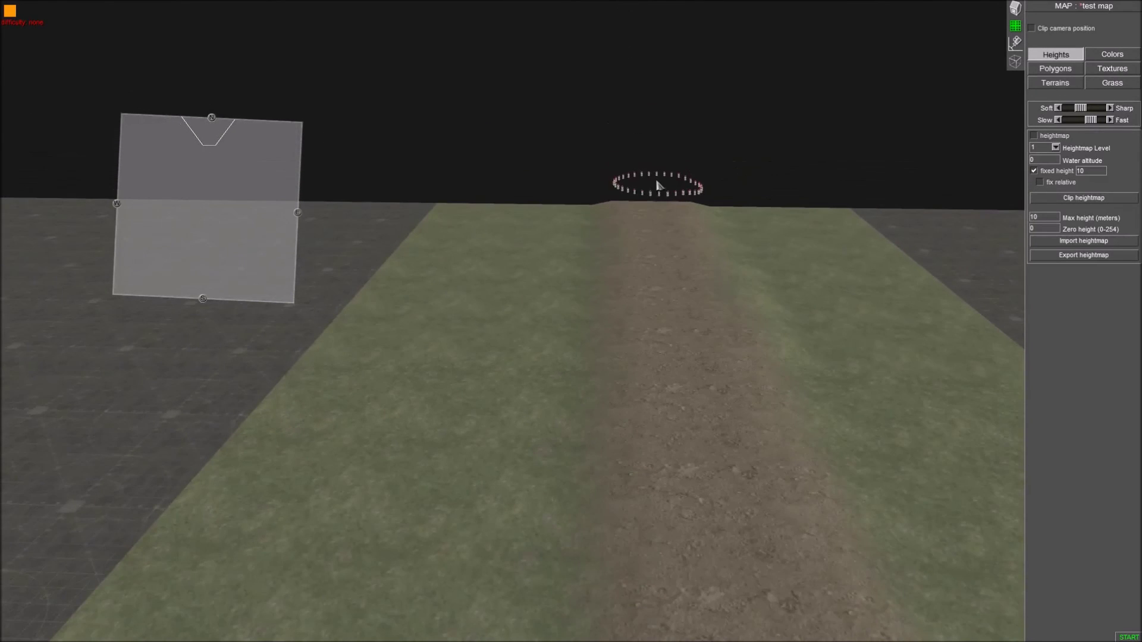
- Set the fixed height to 0 and level the uneven grass beside the raised dirt road
{"action": "mouse_move", "coordinate": [656, 181]}
{"action": "middle_mouse_down"}
{"action": "mouse_move", "coordinate": [554, 132]}
{"action": "mouse_move", "coordinate": [583, 131]}
{"action": "mouse_move", "coordinate": [677, 193]}
{"action": "middle_mouse_up"}
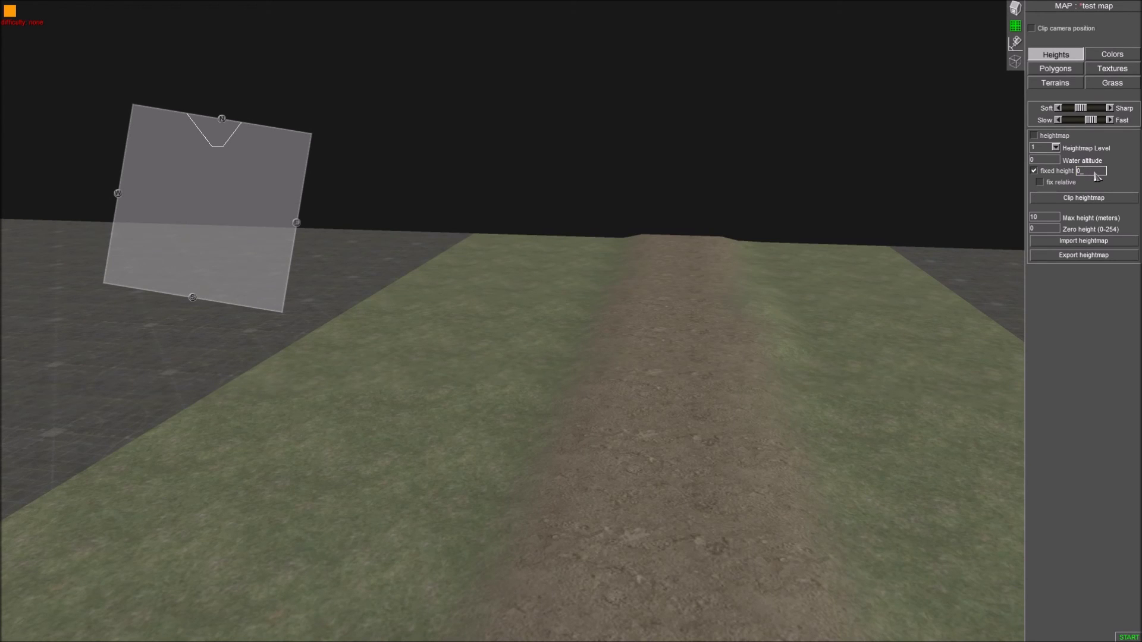
{"action": "key", "text": "Right"}
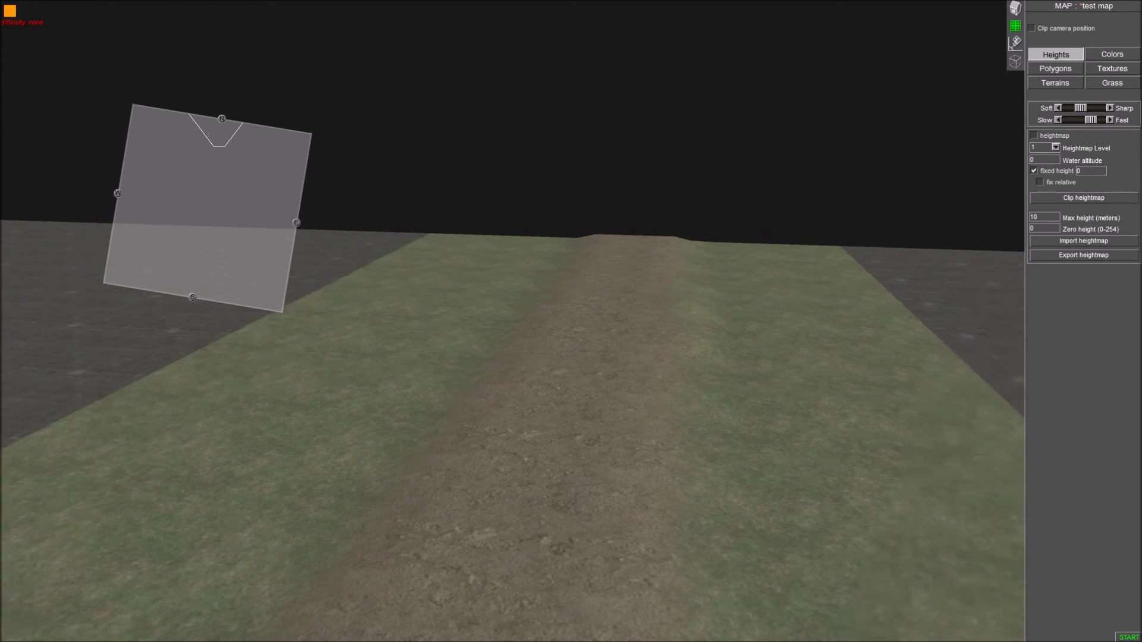
{"action": "mouse_move", "coordinate": [747, 275]}
{"action": "middle_mouse_down"}
{"action": "mouse_move", "coordinate": [708, 270]}
{"action": "mouse_move", "coordinate": [713, 243]}
{"action": "mouse_move", "coordinate": [720, 269]}
{"action": "middle_mouse_up"}
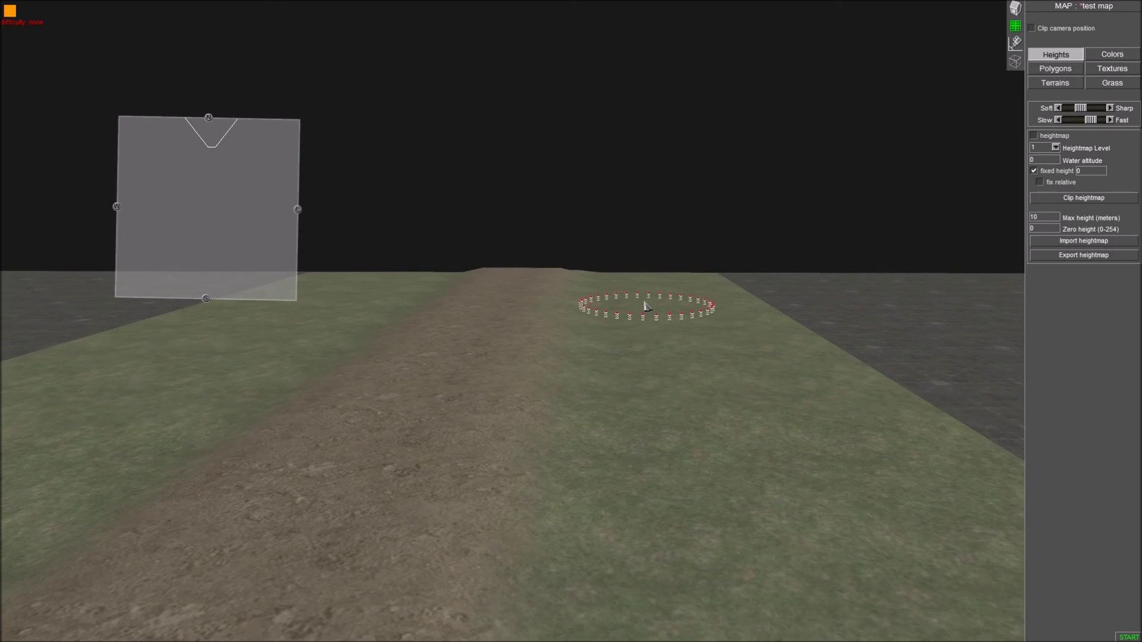
{"action": "middle_click_drag", "start_coordinate": [647, 306], "coordinate": [793, 358]}
{"action": "mouse_move", "coordinate": [586, 346]}
{"action": "middle_mouse_down"}
{"action": "mouse_move", "coordinate": [915, 367]}
{"action": "mouse_move", "coordinate": [964, 339]}
{"action": "mouse_move", "coordinate": [950, 287]}
{"action": "mouse_move", "coordinate": [963, 336]}
{"action": "middle_mouse_up"}
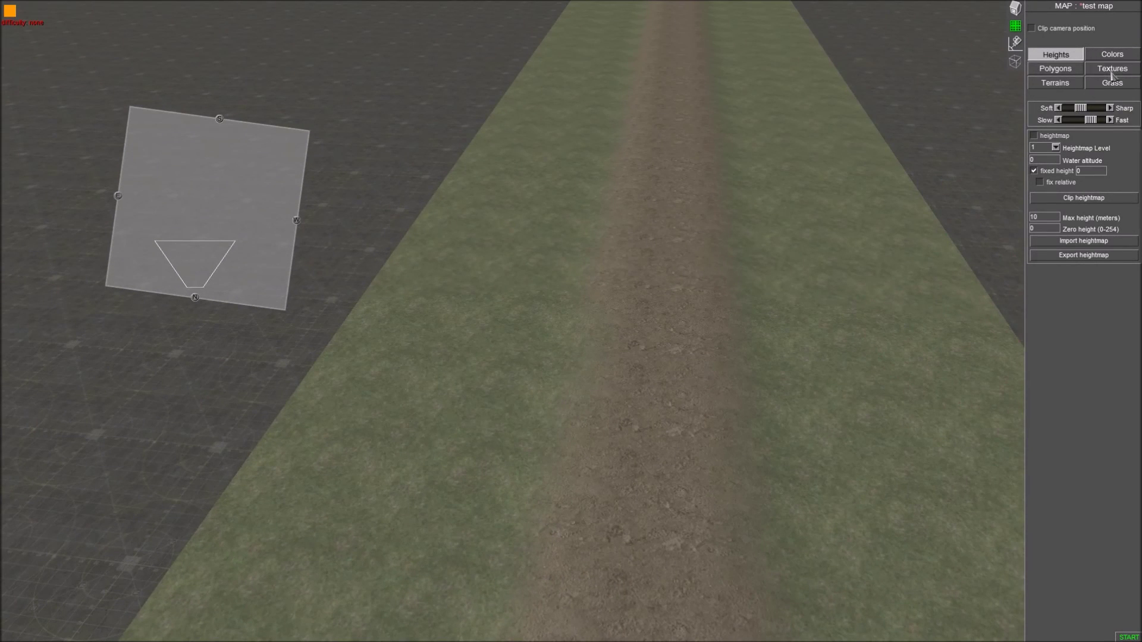
- Touch up the dirt texture along the raised road with the gramma_102 / clay_1f_road pair and check the road from both ends
{"action": "left_click", "coordinate": [1112, 71]}
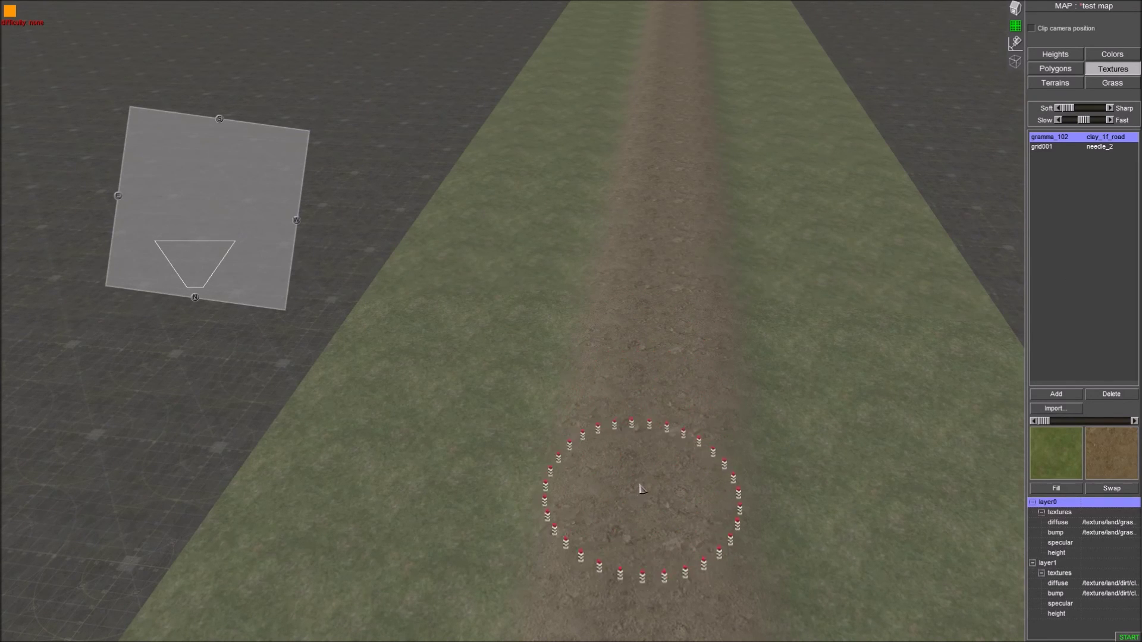
{"action": "mouse_move", "coordinate": [640, 486]}
{"action": "middle_mouse_down"}
{"action": "mouse_move", "coordinate": [657, 393]}
{"action": "mouse_move", "coordinate": [650, 408]}
{"action": "mouse_move", "coordinate": [630, 387]}
{"action": "mouse_move", "coordinate": [659, 458]}
{"action": "middle_mouse_up"}
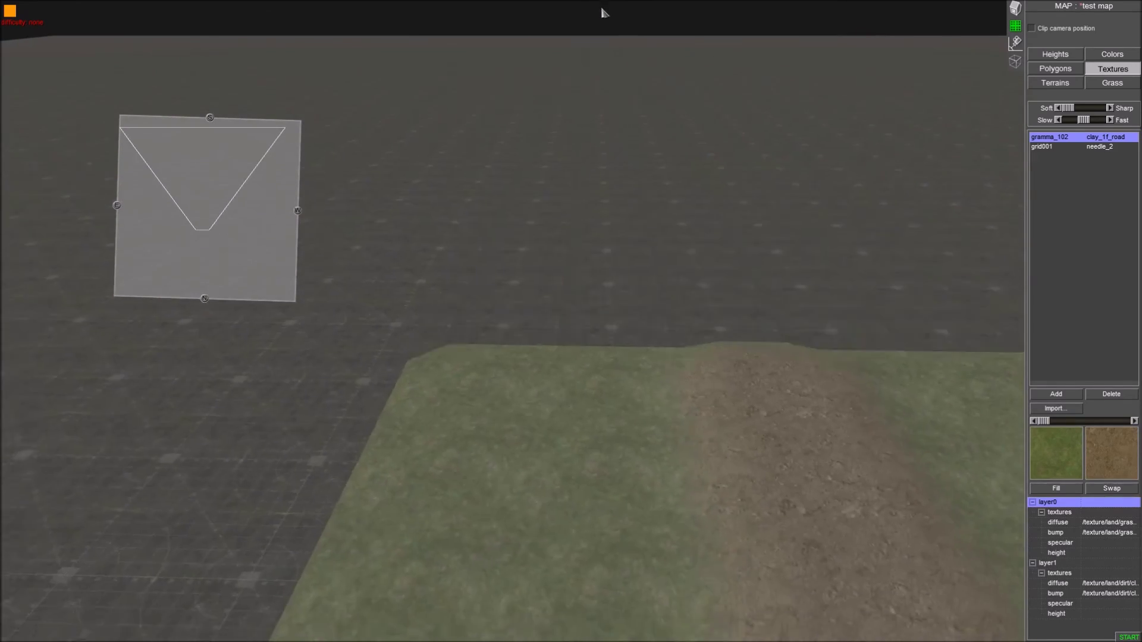
{"action": "mouse_move", "coordinate": [720, 326]}
{"action": "middle_mouse_down"}
{"action": "mouse_move", "coordinate": [1141, 364]}
{"action": "mouse_move", "coordinate": [1071, 373]}
{"action": "mouse_move", "coordinate": [1027, 367]}
{"action": "mouse_move", "coordinate": [1141, 369]}
{"action": "middle_mouse_up"}
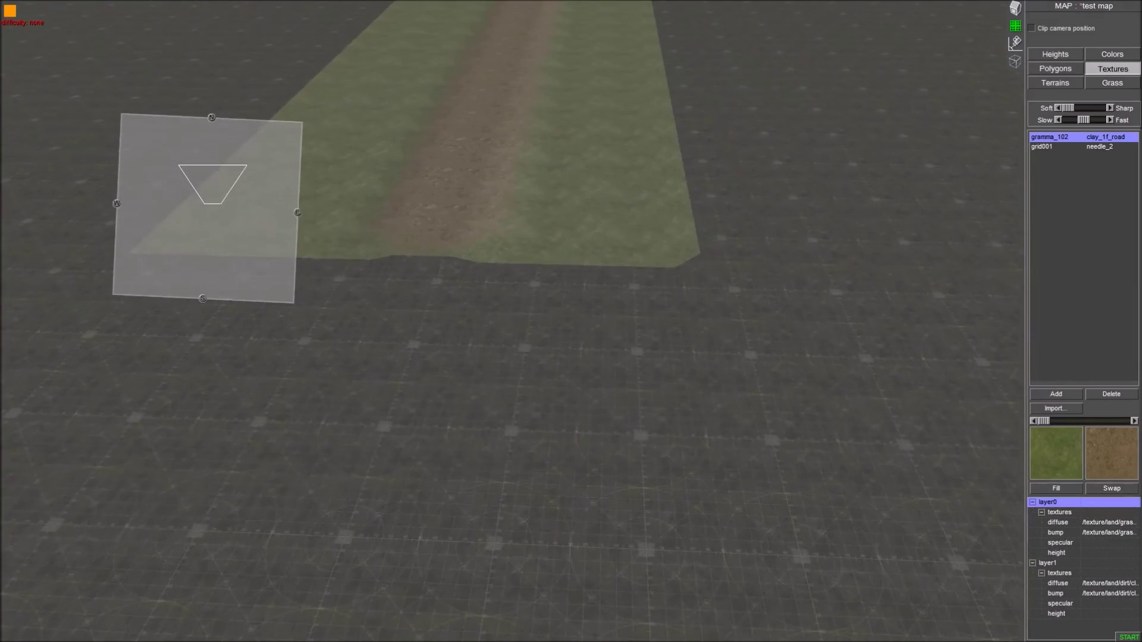
{"action": "mouse_move", "coordinate": [940, 373]}
{"action": "middle_mouse_down"}
{"action": "mouse_move", "coordinate": [744, 365]}
{"action": "mouse_move", "coordinate": [969, 357]}
{"action": "mouse_move", "coordinate": [724, 357]}
{"action": "mouse_move", "coordinate": [862, 321]}
{"action": "middle_mouse_up"}
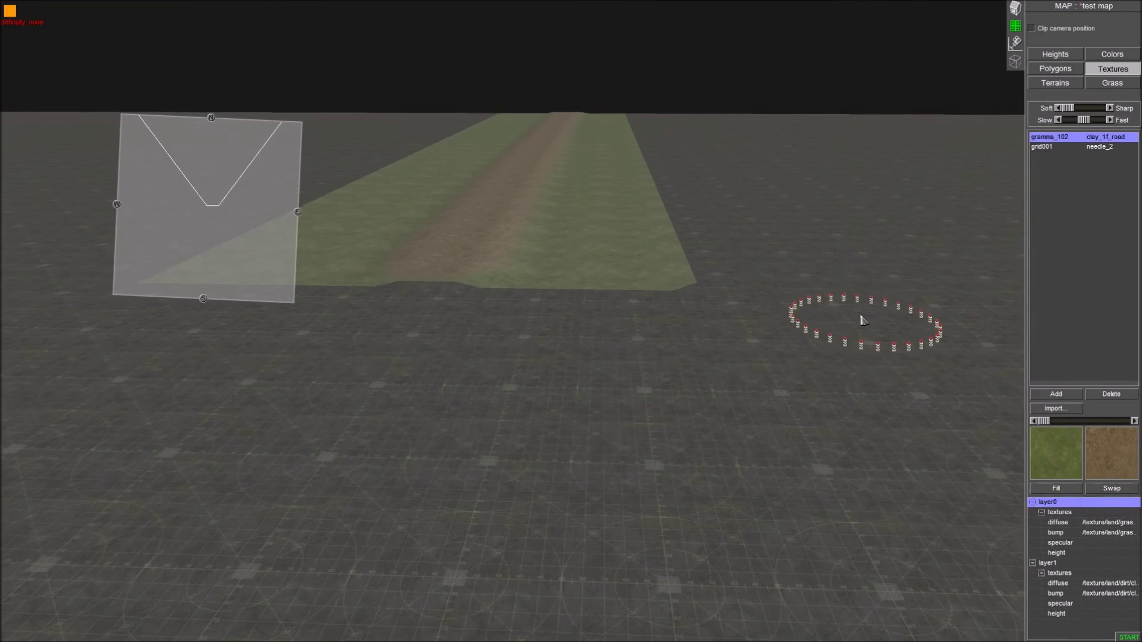
{"action": "mouse_move", "coordinate": [805, 2]}
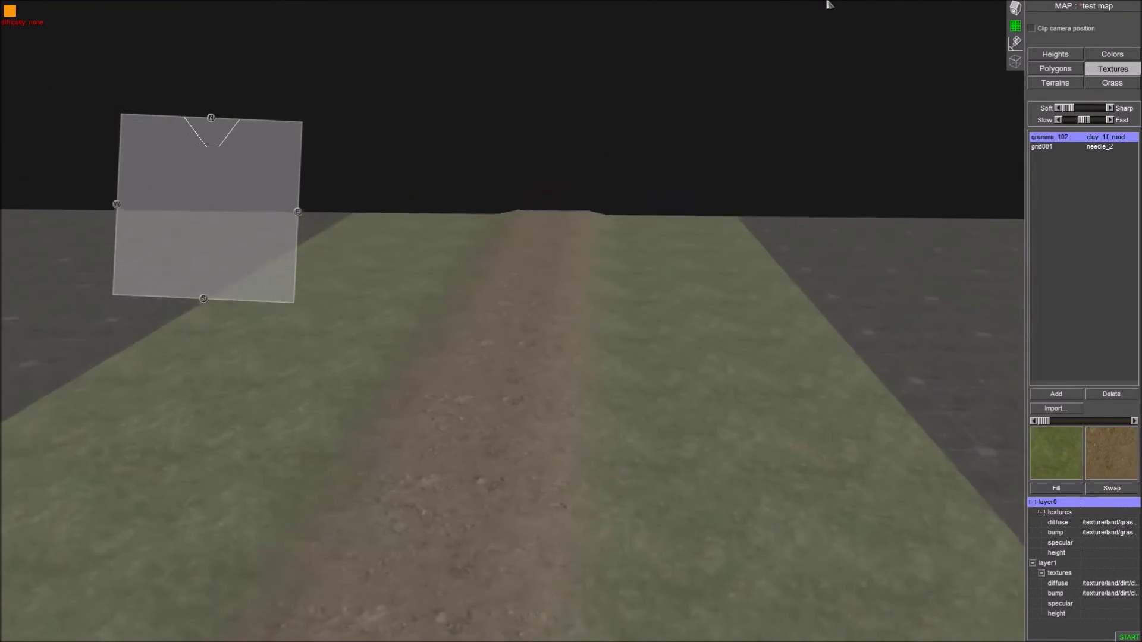
{"action": "middle_click_drag", "start_coordinate": [596, 236], "coordinate": [946, 286]}
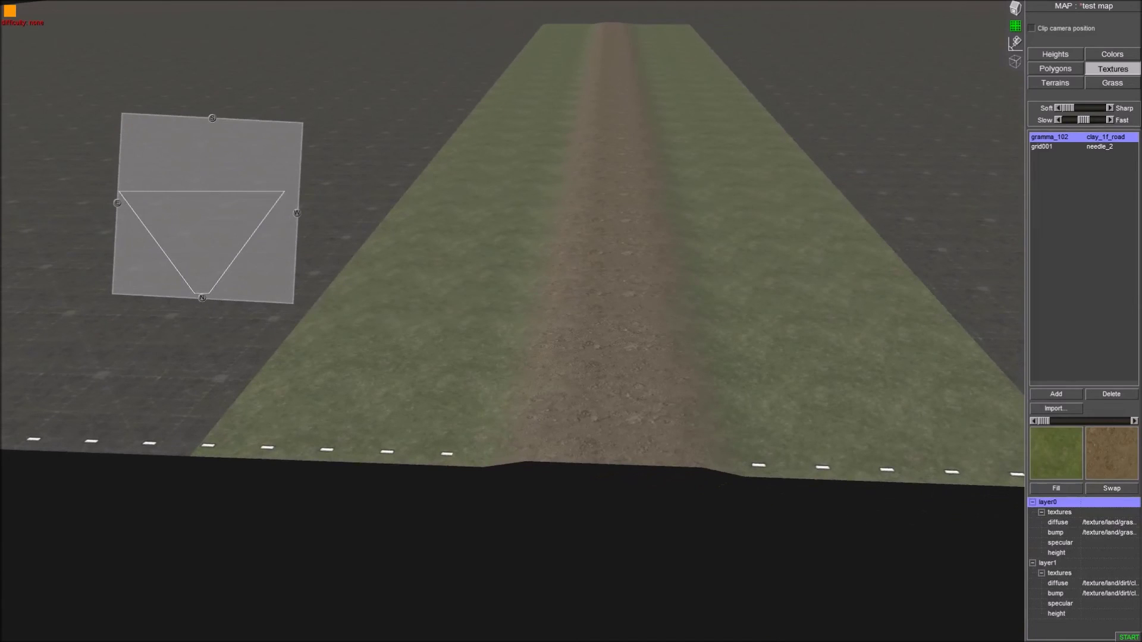
{"action": "mouse_move", "coordinate": [741, 179]}
{"action": "middle_mouse_down"}
{"action": "mouse_move", "coordinate": [713, 286]}
{"action": "mouse_move", "coordinate": [706, 235]}
{"action": "mouse_move", "coordinate": [841, 316]}
{"action": "mouse_move", "coordinate": [1051, 323]}
{"action": "mouse_move", "coordinate": [696, 323]}
{"action": "mouse_move", "coordinate": [624, 349]}
{"action": "mouse_move", "coordinate": [688, 340]}
{"action": "mouse_move", "coordinate": [691, 230]}
{"action": "mouse_move", "coordinate": [648, 287]}
{"action": "mouse_move", "coordinate": [693, 288]}
{"action": "middle_mouse_up"}
{"action": "scroll", "coordinate": [686, 214], "scroll_direction": "up", "scroll_amount": 3}
{"action": "middle_click_drag", "start_coordinate": [405, 5], "coordinate": [223, 207]}
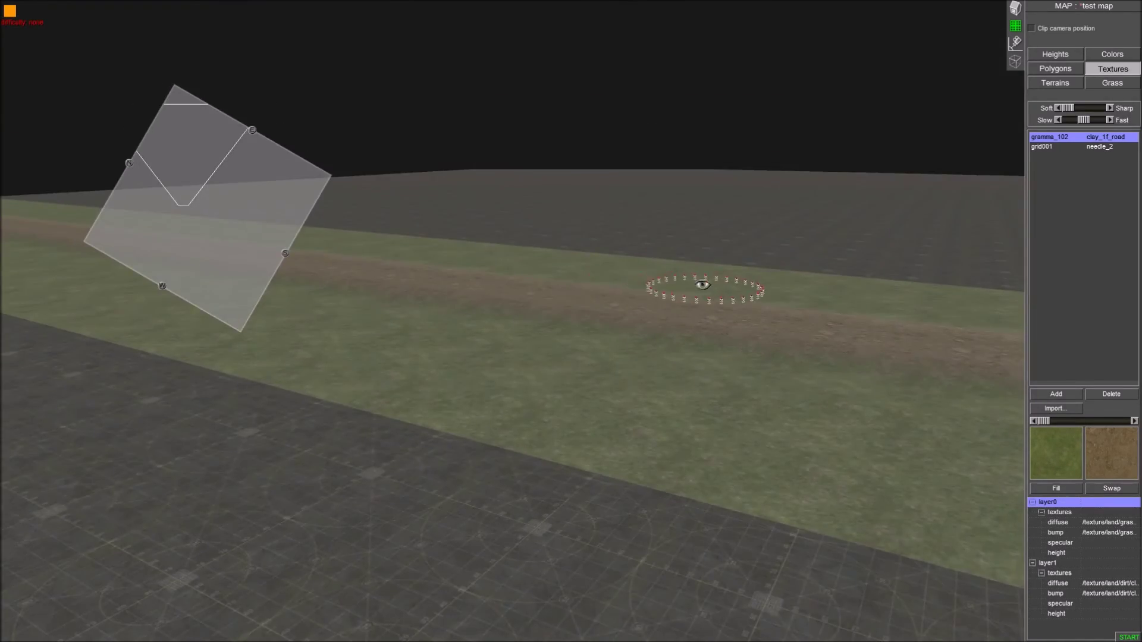
{"action": "middle_click_drag", "start_coordinate": [701, 285], "coordinate": [486, 289]}
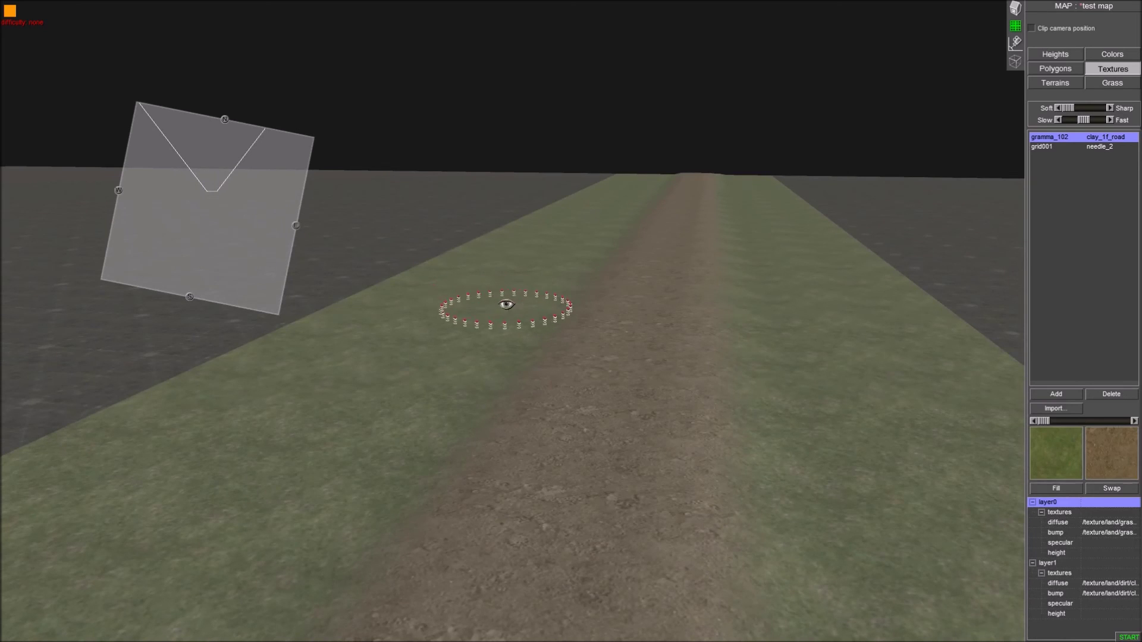
- Save the map as "test map", overwriting the existing file
{"action": "key", "text": "Escape"}
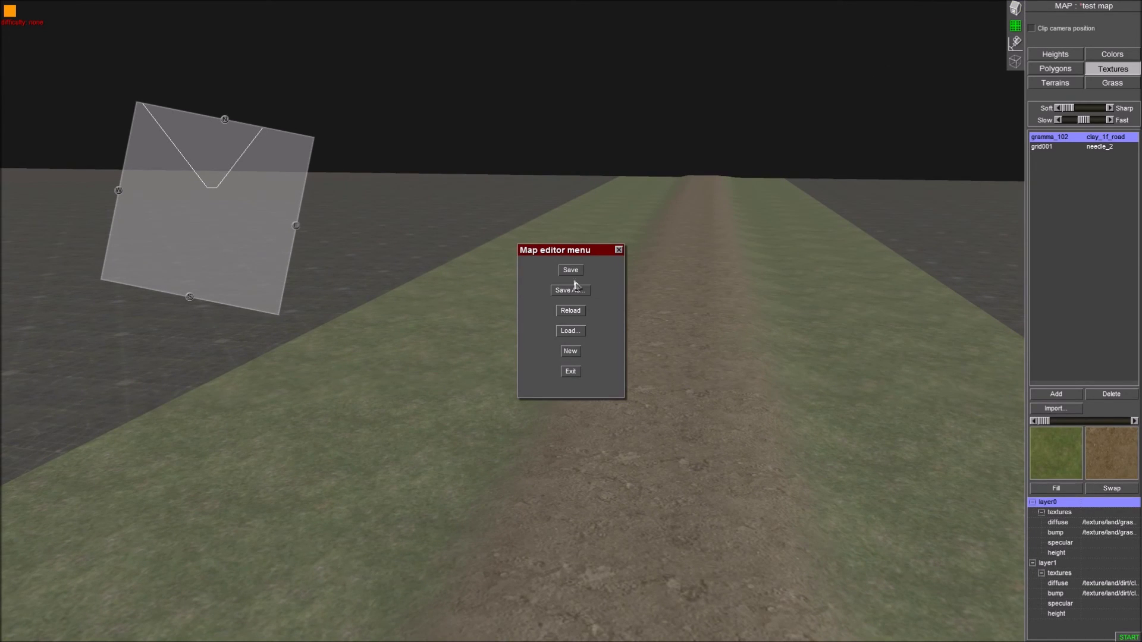
{"action": "left_click", "coordinate": [581, 292]}
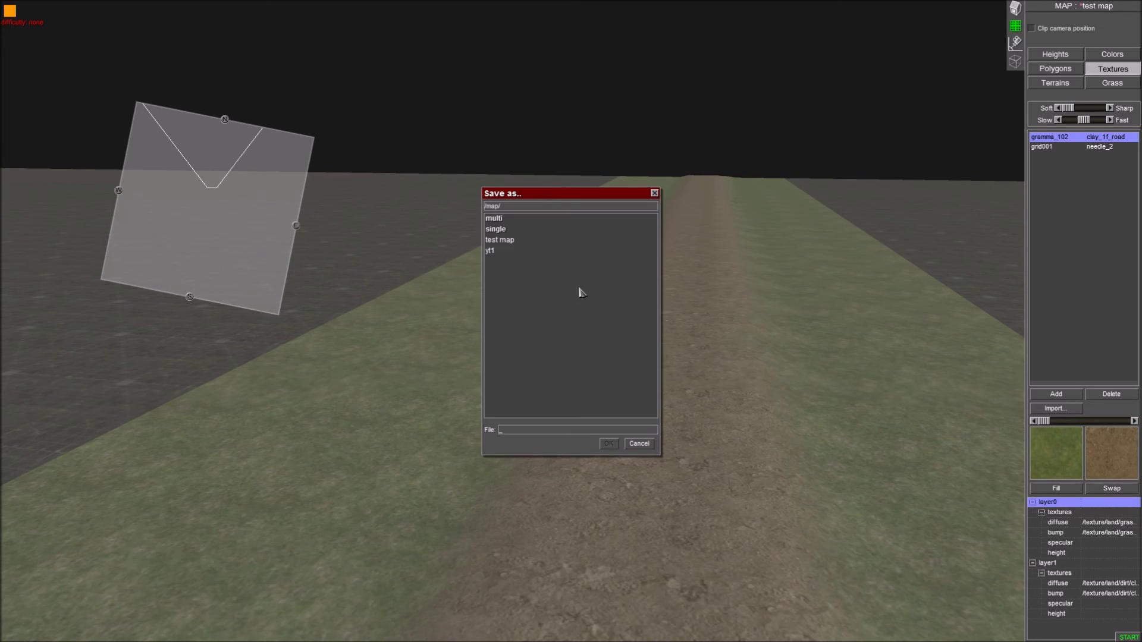
{"action": "left_click", "coordinate": [532, 242]}
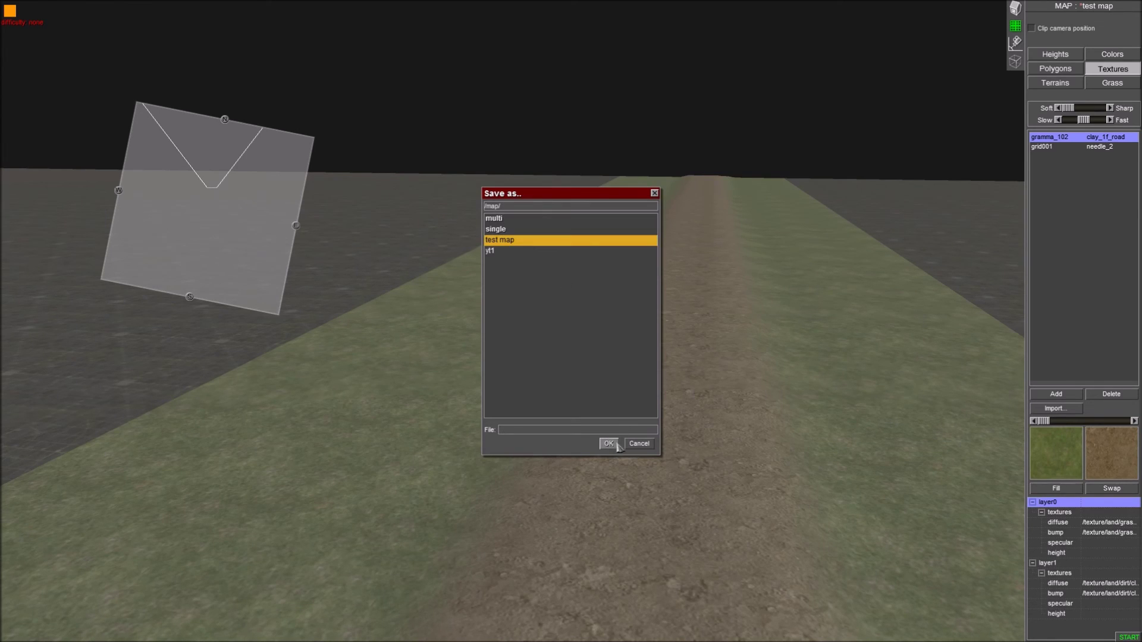
{"action": "left_click", "coordinate": [609, 443]}
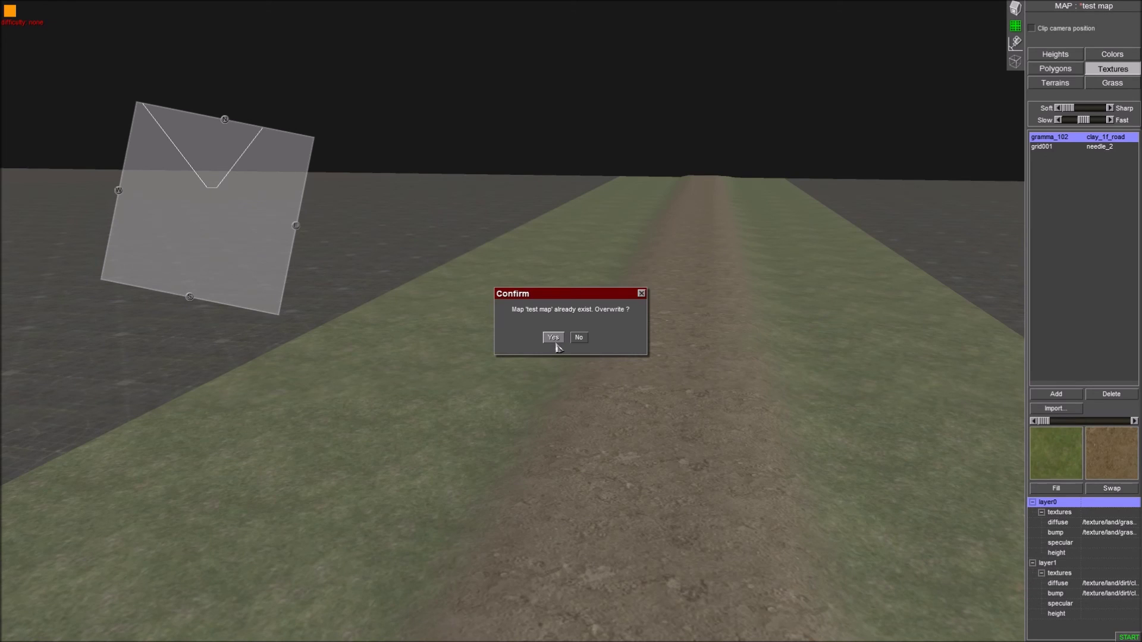
{"action": "left_click", "coordinate": [553, 338]}
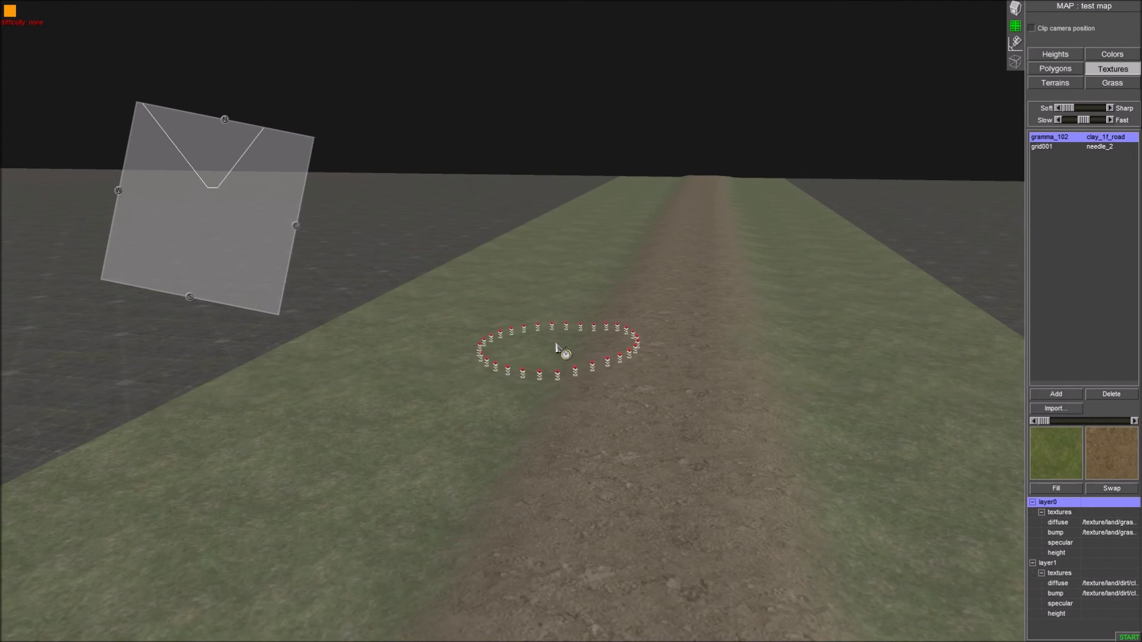
{"action": "middle_click_drag", "start_coordinate": [556, 344], "coordinate": [1049, 348]}
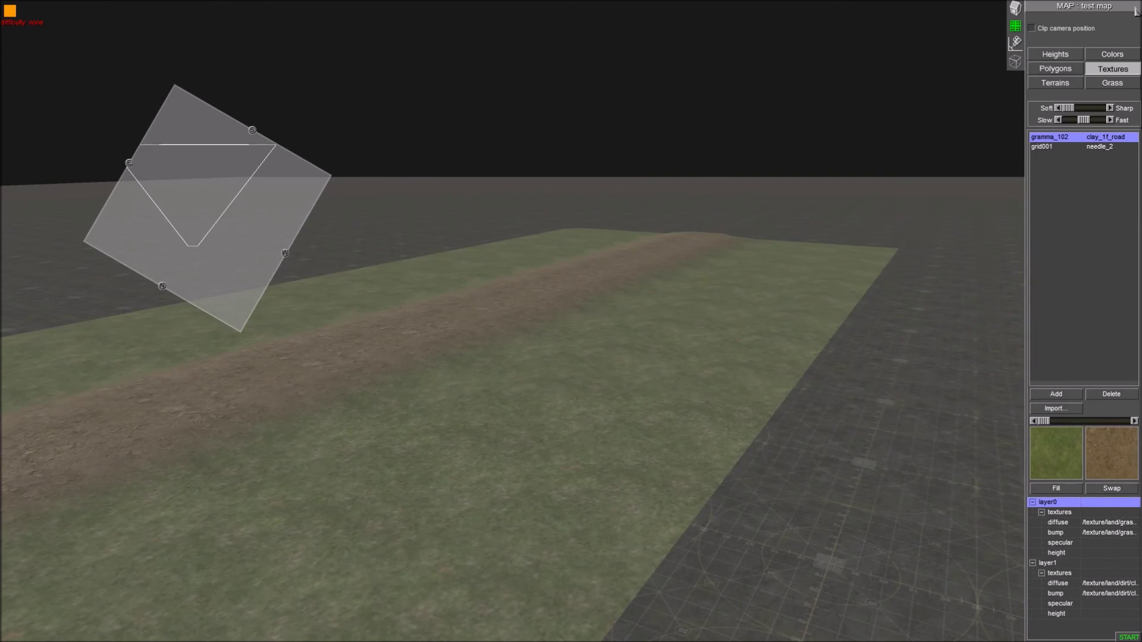